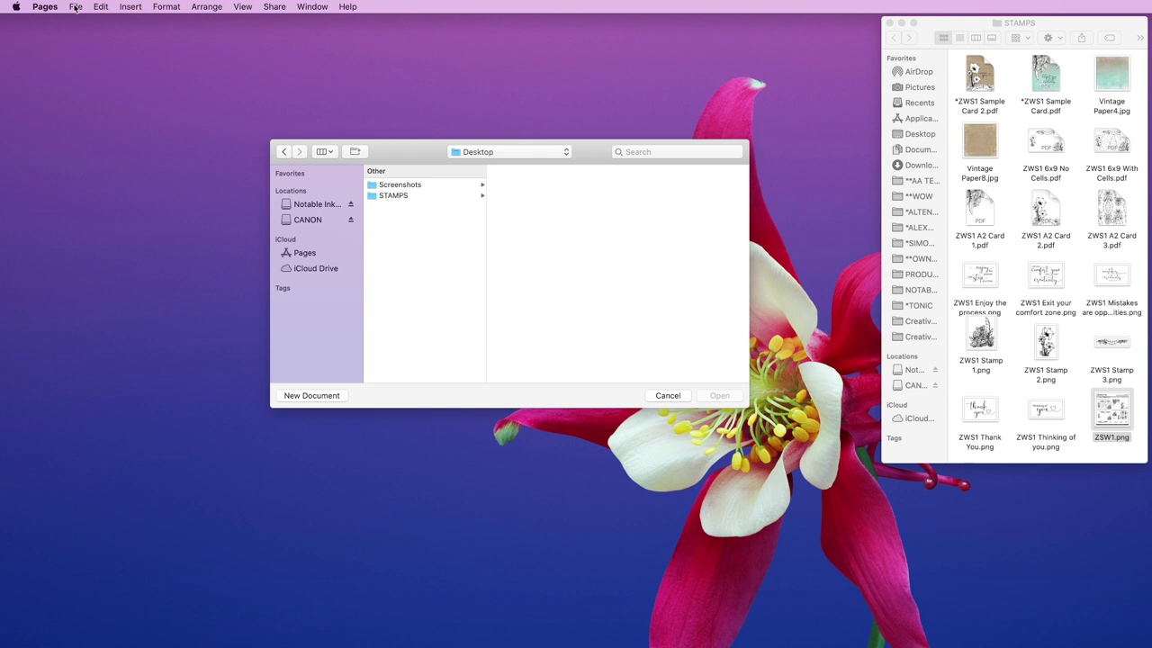
# Create a Blank Landscape document, move and enlarge its window beside the file window, and show the document setup options
pyautogui.click(312, 396)
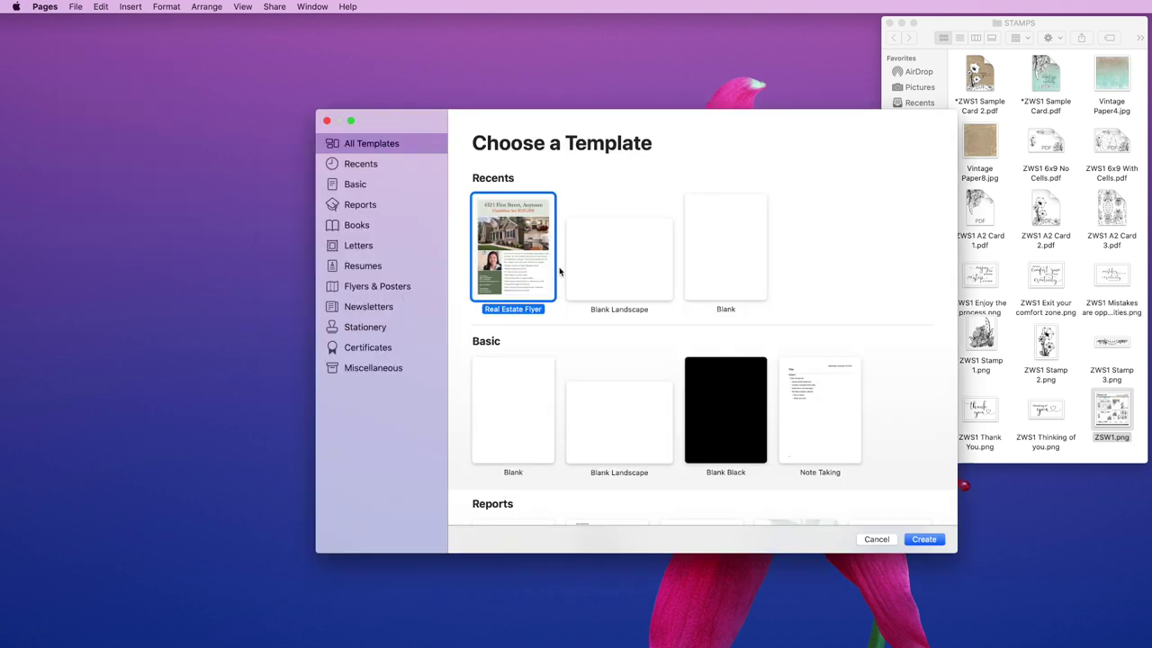
pyautogui.click(607, 445)
pyautogui.click(923, 539)
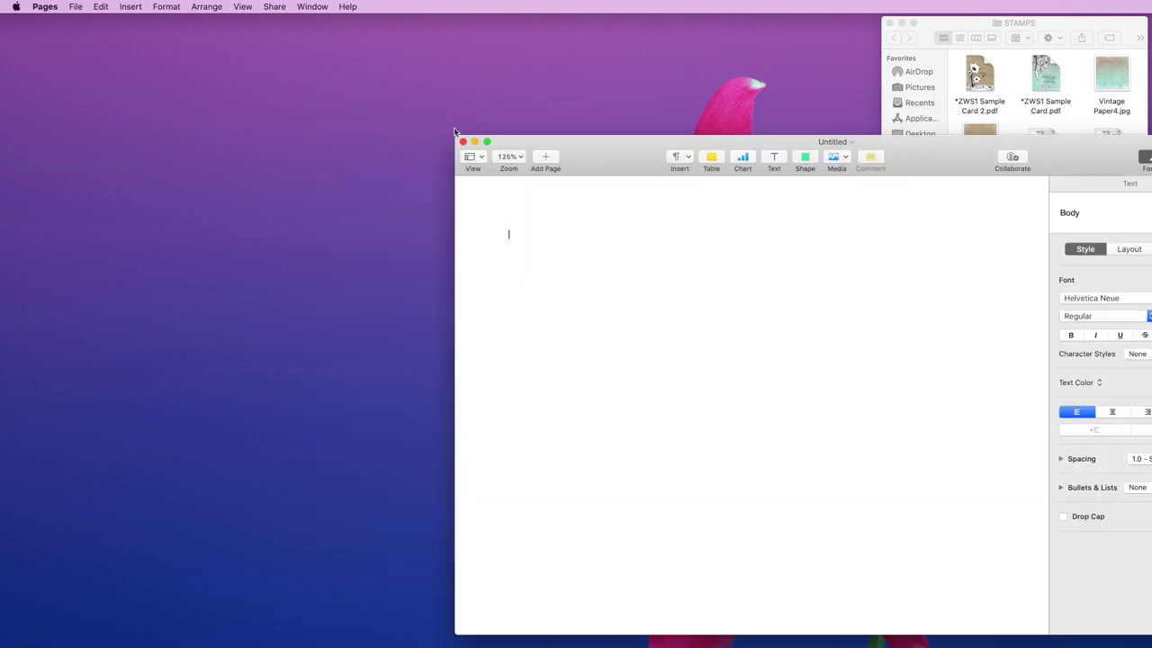
pyautogui.moveTo(549, 140); pyautogui.dragTo(144, 33)
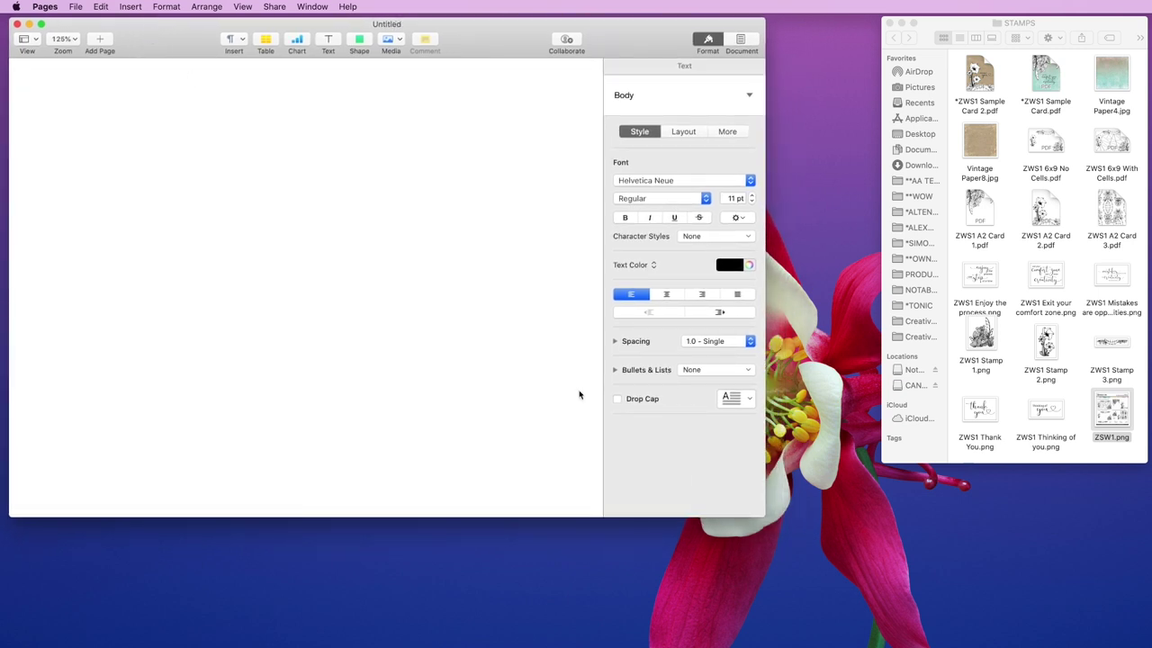
pyautogui.moveTo(754, 515); pyautogui.dragTo(870, 608)
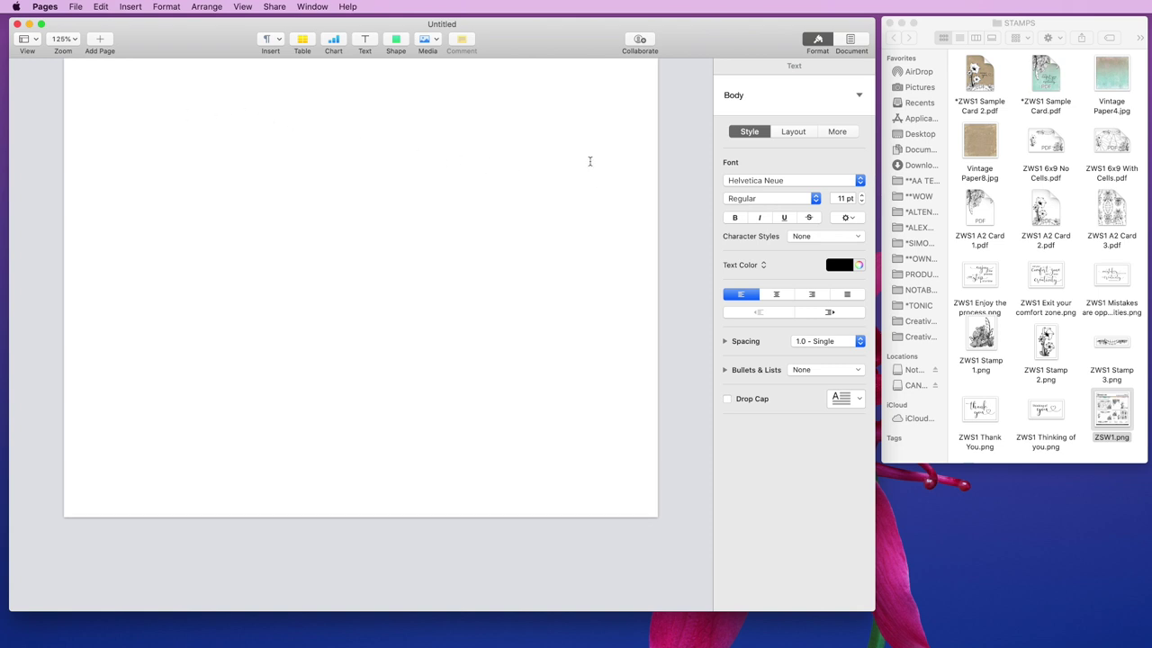
pyautogui.click(851, 41)
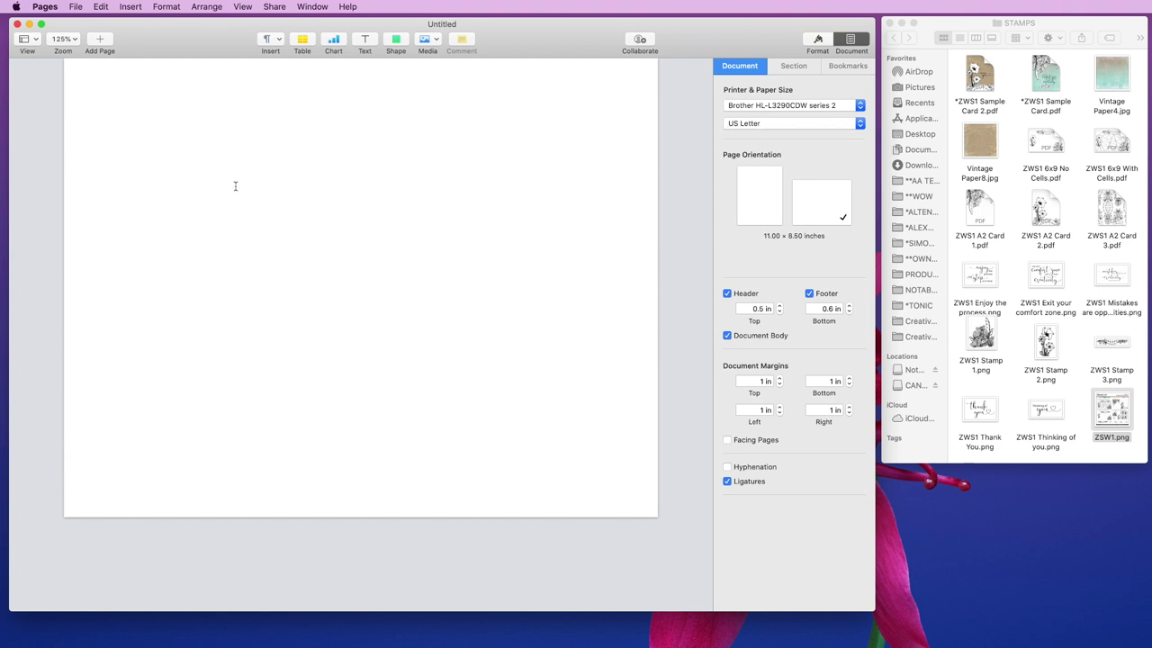
# Place ZWS1 A2 Card 1.pdf in the page's upper-left area and insert ZWS1 A2 Card 3.pdf on the right half
pyautogui.moveTo(983, 216); pyautogui.dragTo(177, 171)
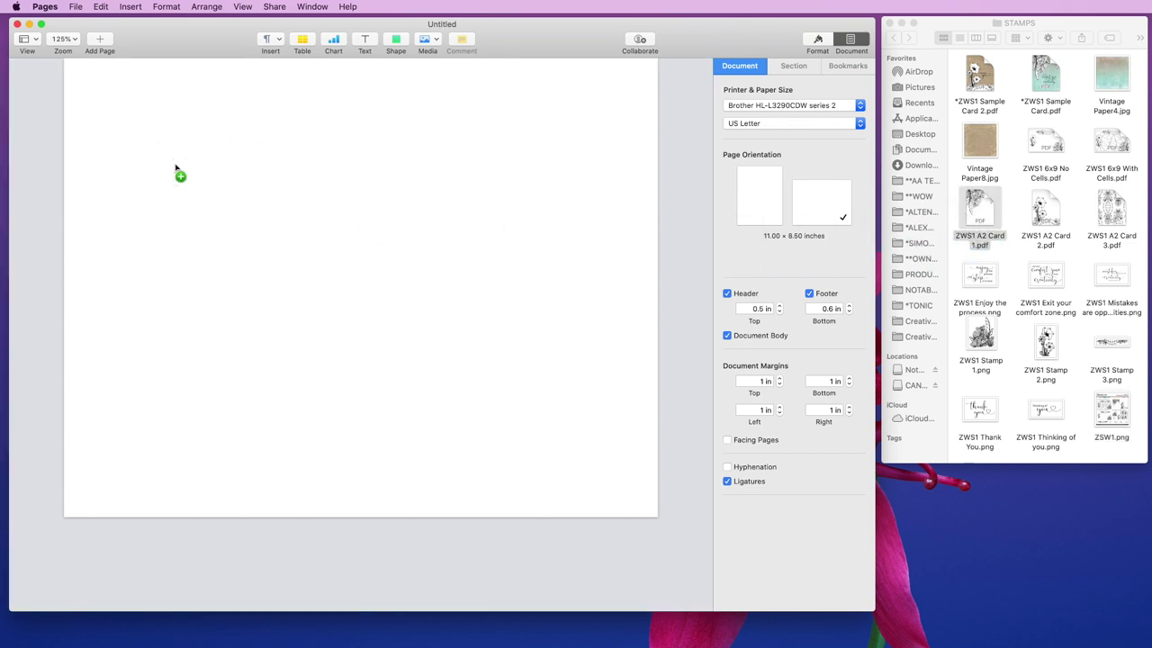
pyautogui.click(439, 39)
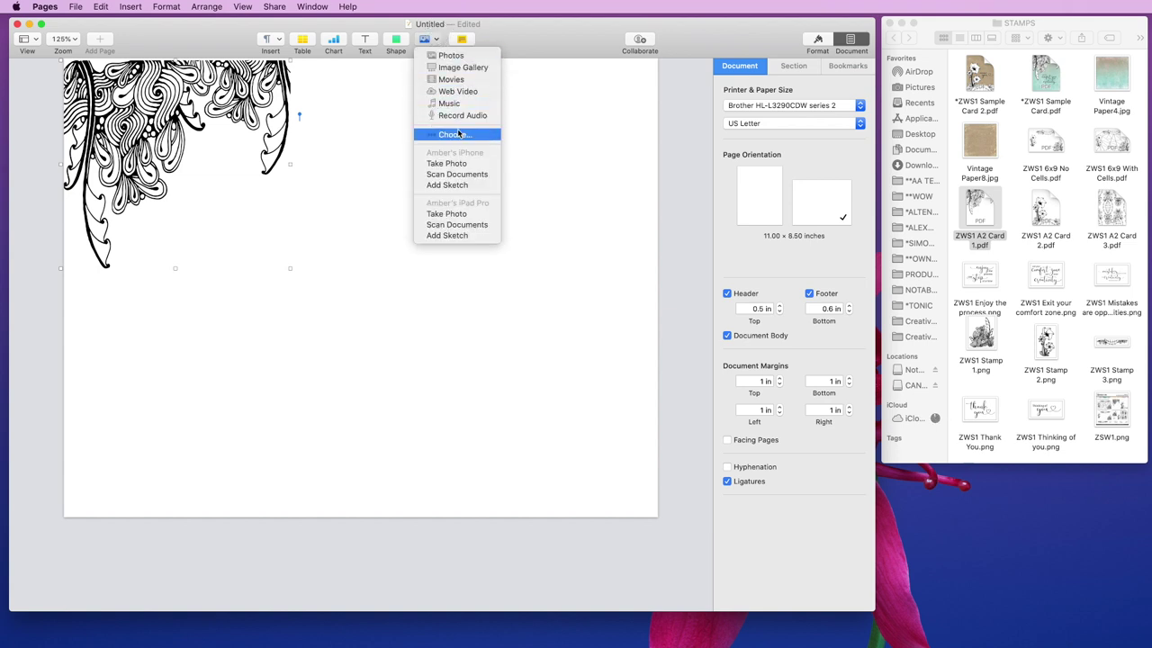
pyautogui.click(457, 134)
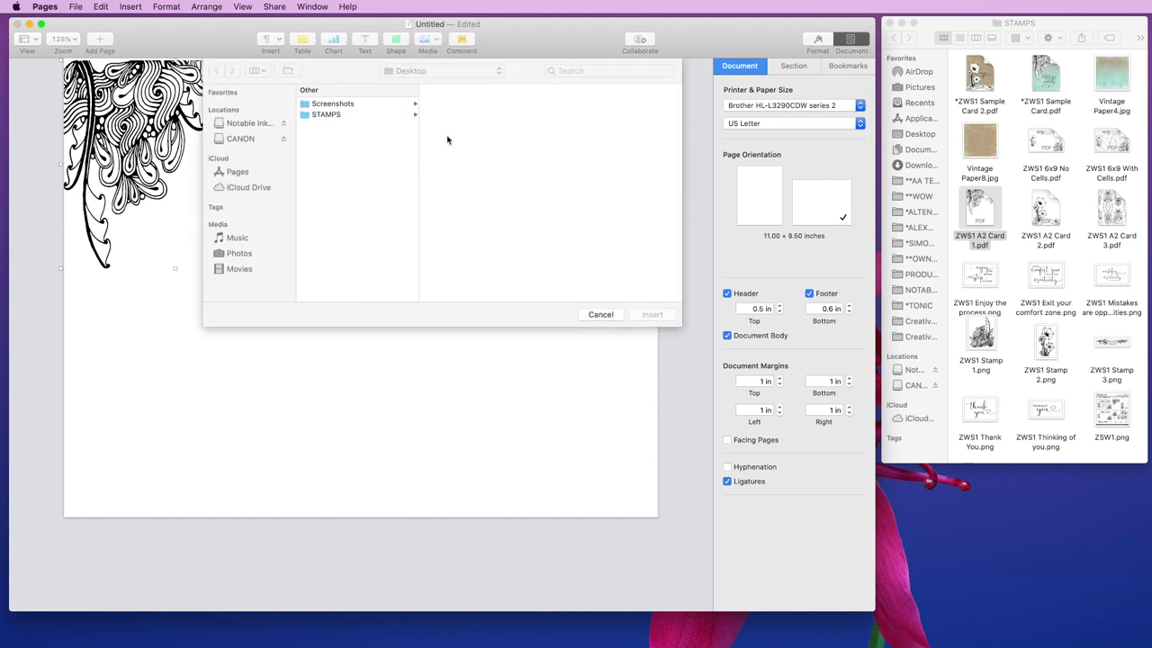
pyautogui.click(321, 116)
pyautogui.click(493, 169)
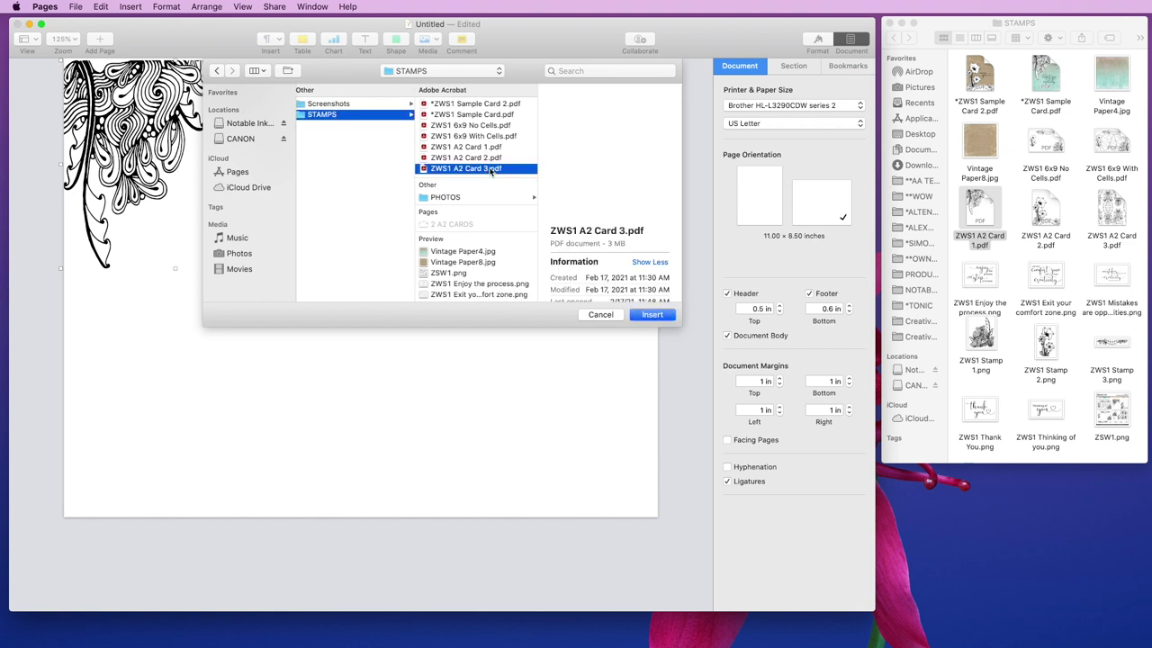
pyautogui.click(669, 315)
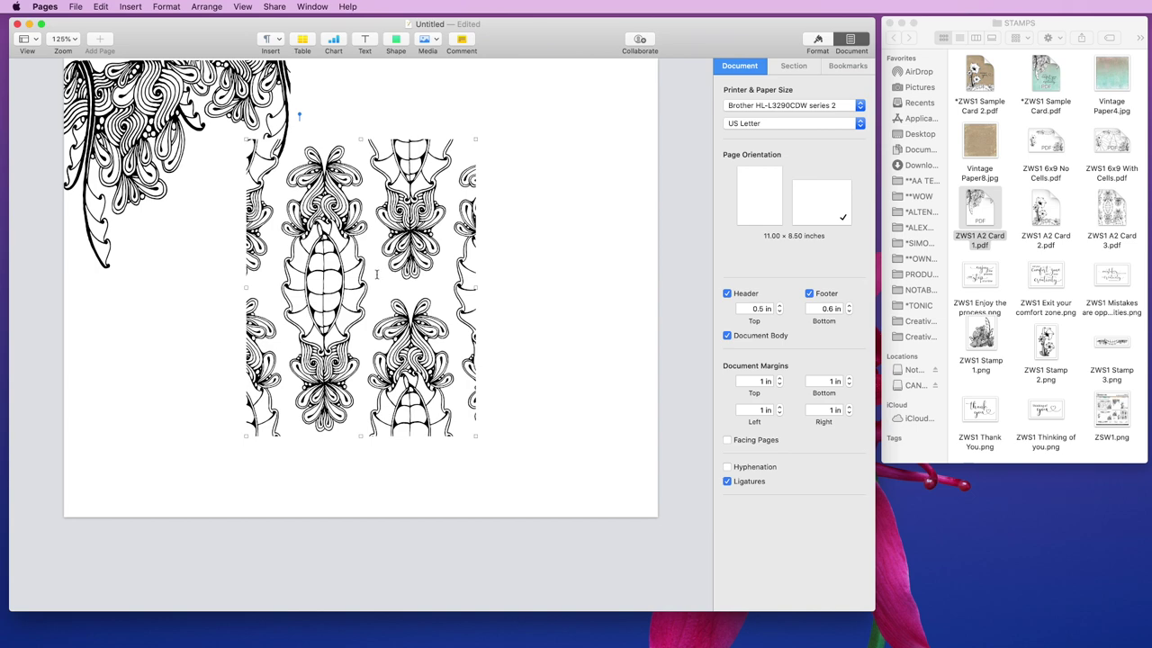
pyautogui.moveTo(334, 222); pyautogui.dragTo(489, 178)
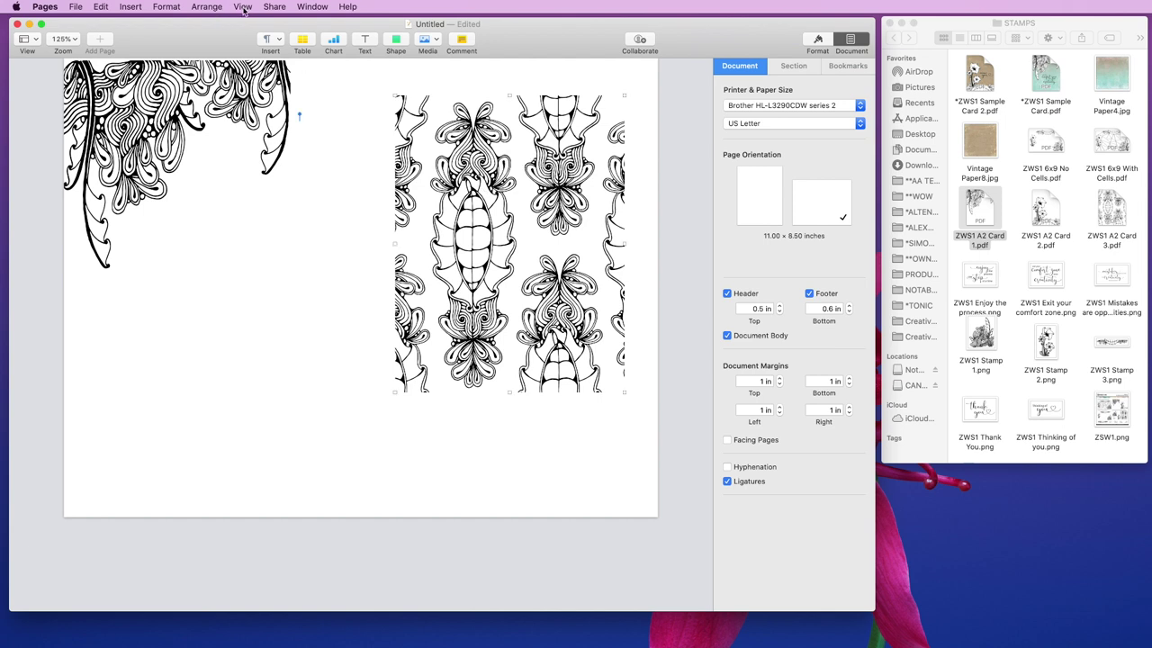
# Show the ruler and reposition both card images inside the page edges with their tops level
pyautogui.click(240, 7)
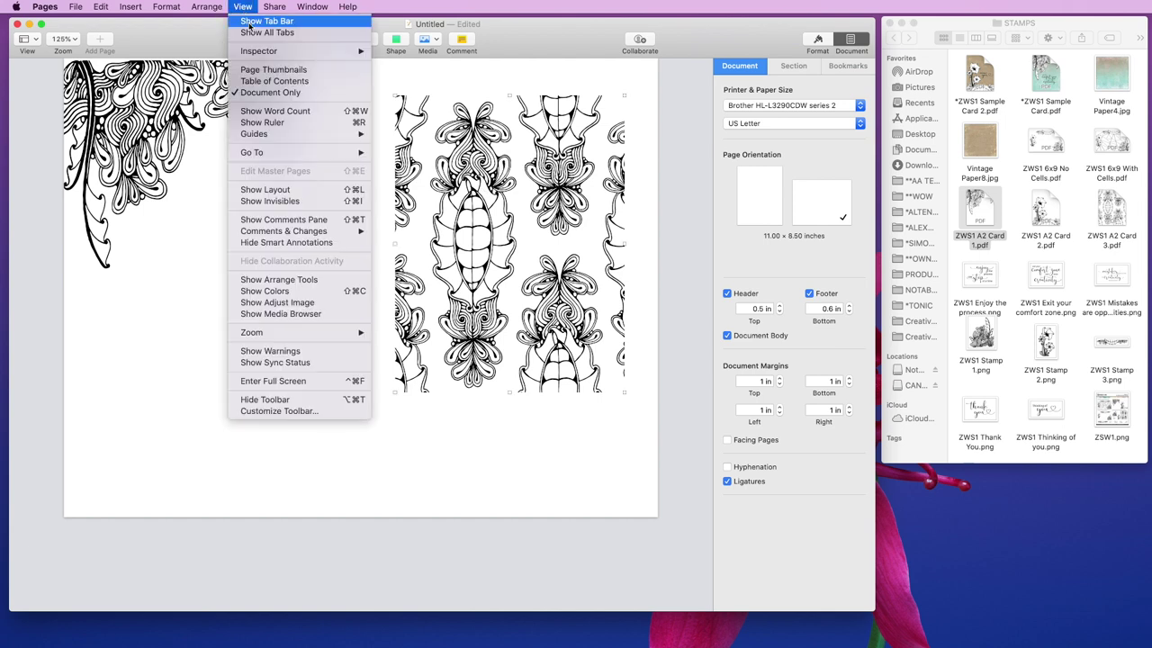
pyautogui.click(269, 123)
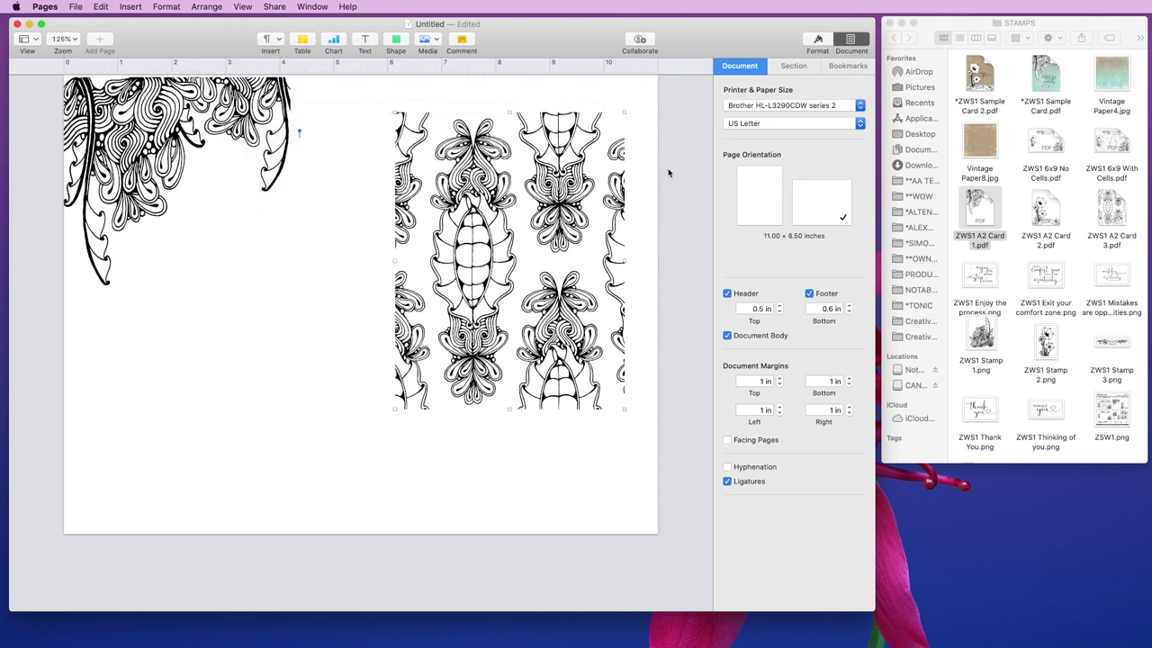
pyautogui.moveTo(149, 119)
pyautogui.mouseDown()
pyautogui.moveTo(169, 159)
pyautogui.moveTo(190, 135)
pyautogui.mouseUp()
pyautogui.moveTo(471, 169)
pyautogui.mouseDown()
pyautogui.moveTo(467, 152)
pyautogui.moveTo(477, 153)
pyautogui.mouseUp()
pyautogui.moveTo(199, 137); pyautogui.dragTo(187, 140)
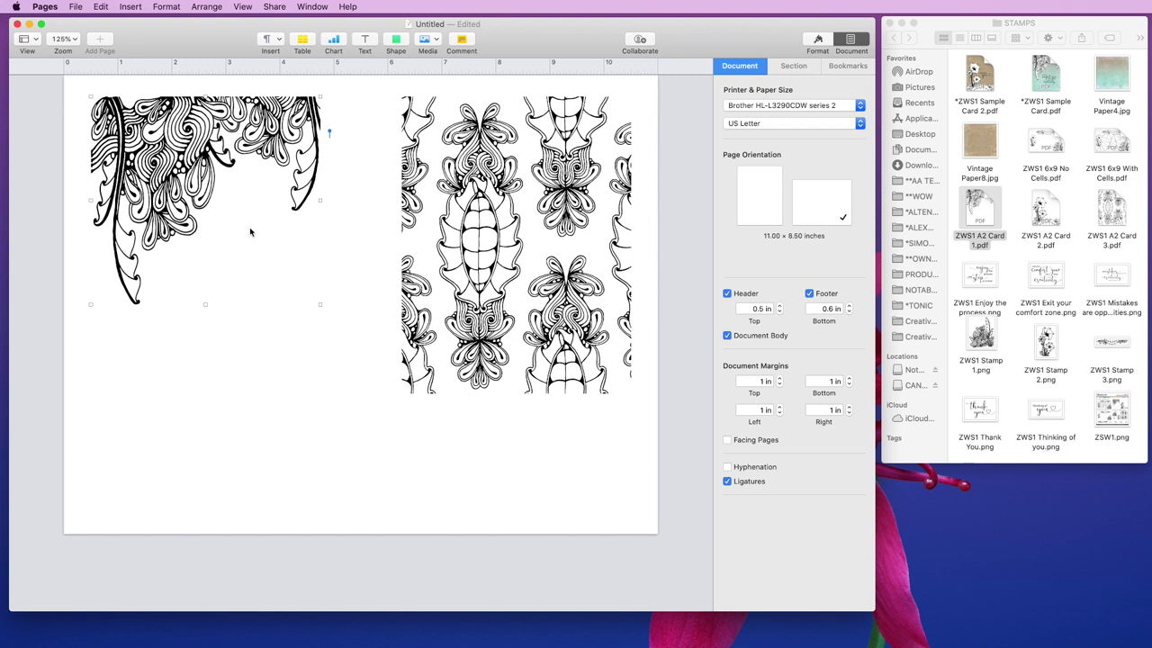
# Add Vintage Paper4.jpg to the page and set its text wrap to None
pyautogui.moveTo(1119, 81); pyautogui.dragTo(226, 239)
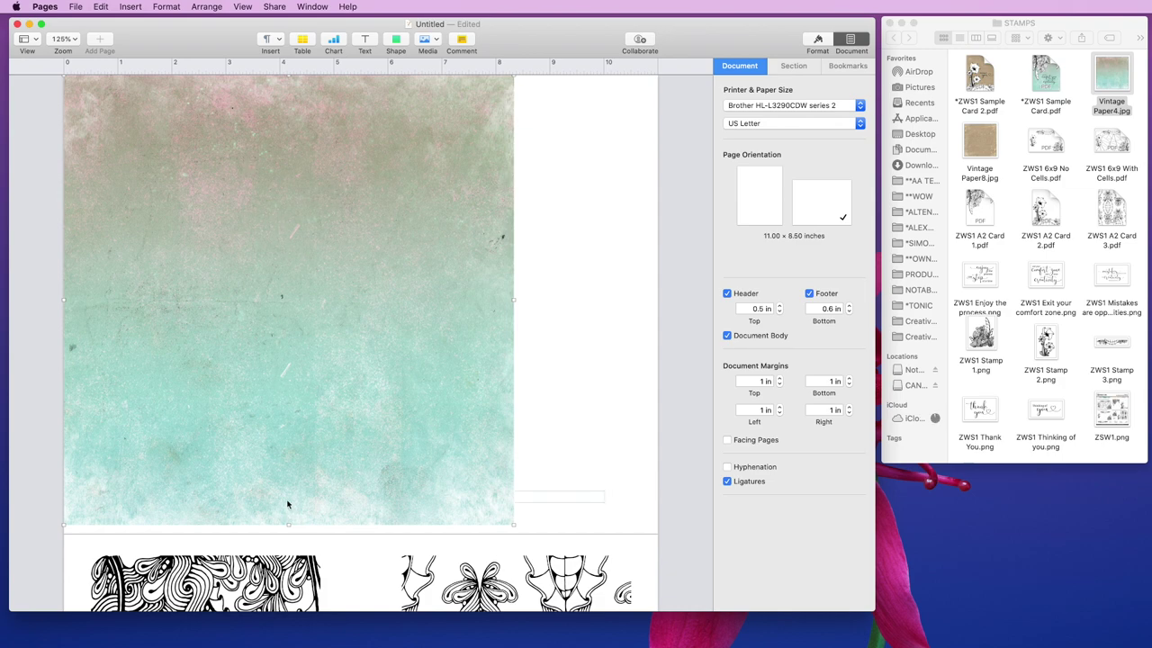
pyautogui.scroll(-3, 283, 421)
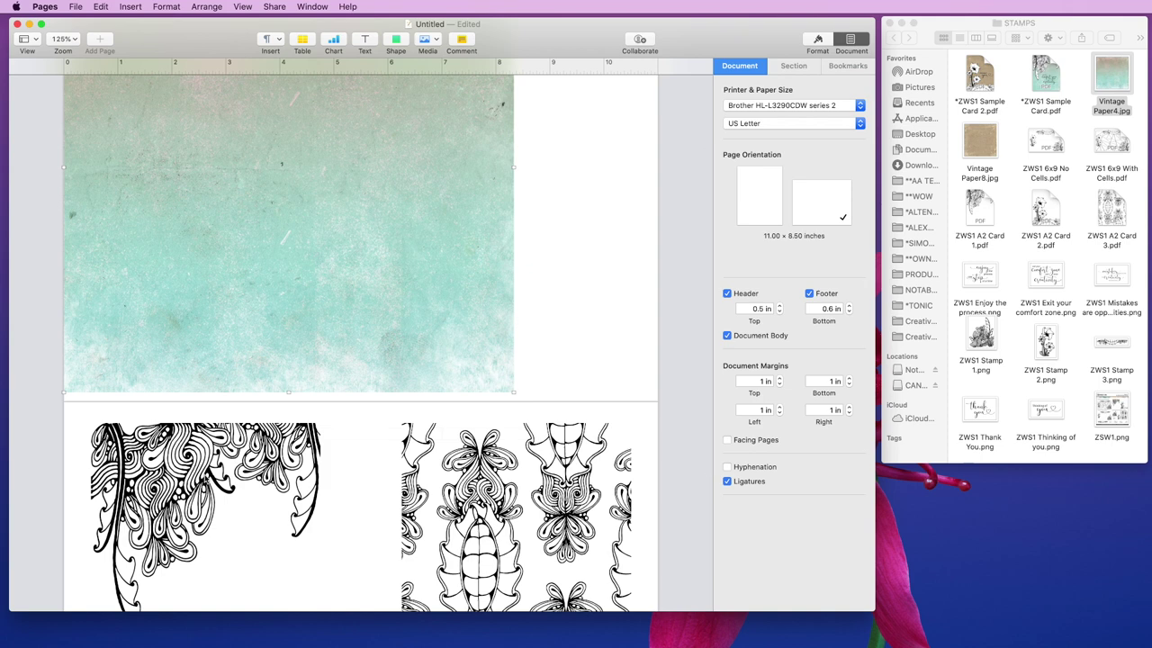
pyautogui.scroll(3, 267, 197)
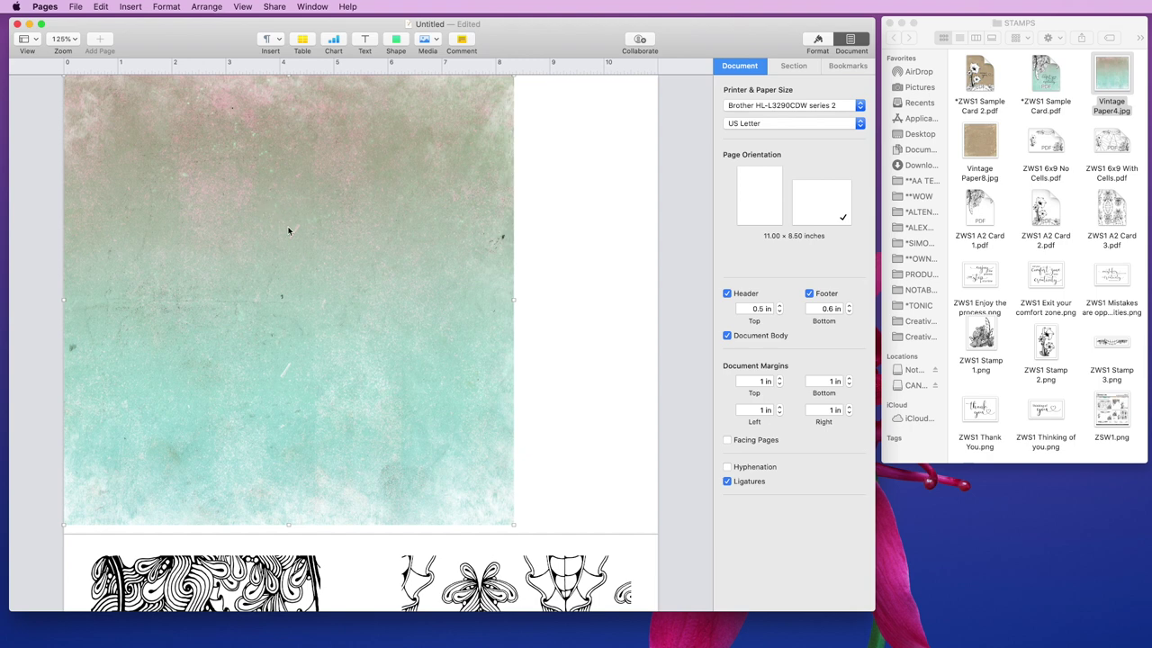
pyautogui.click(817, 41)
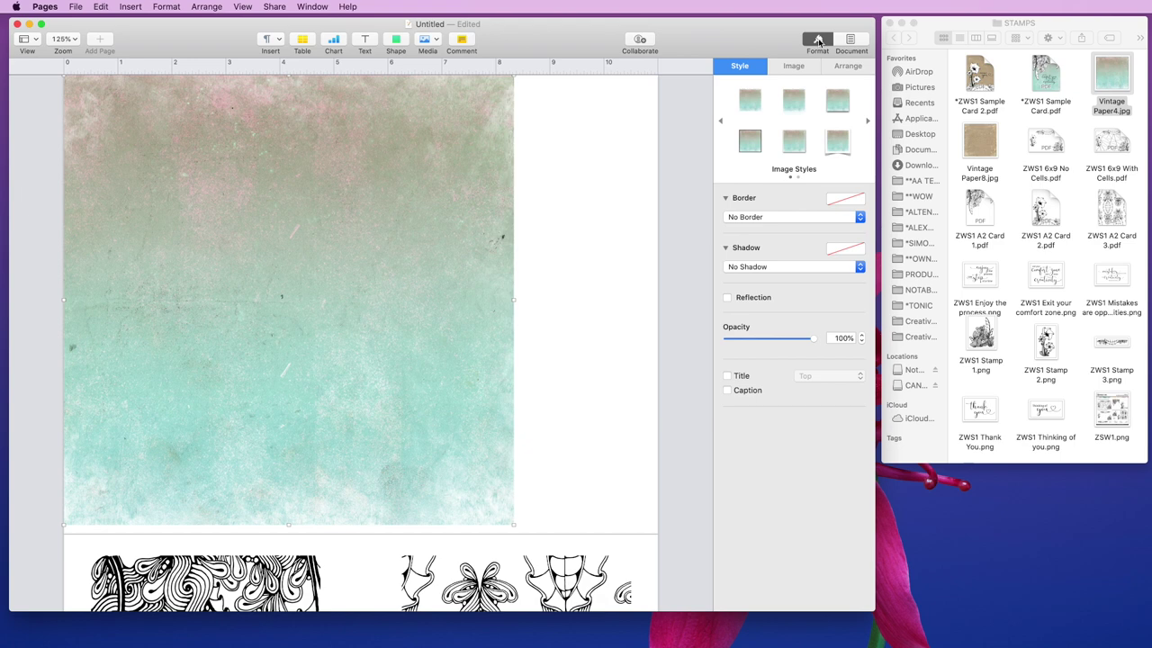
pyautogui.click(853, 68)
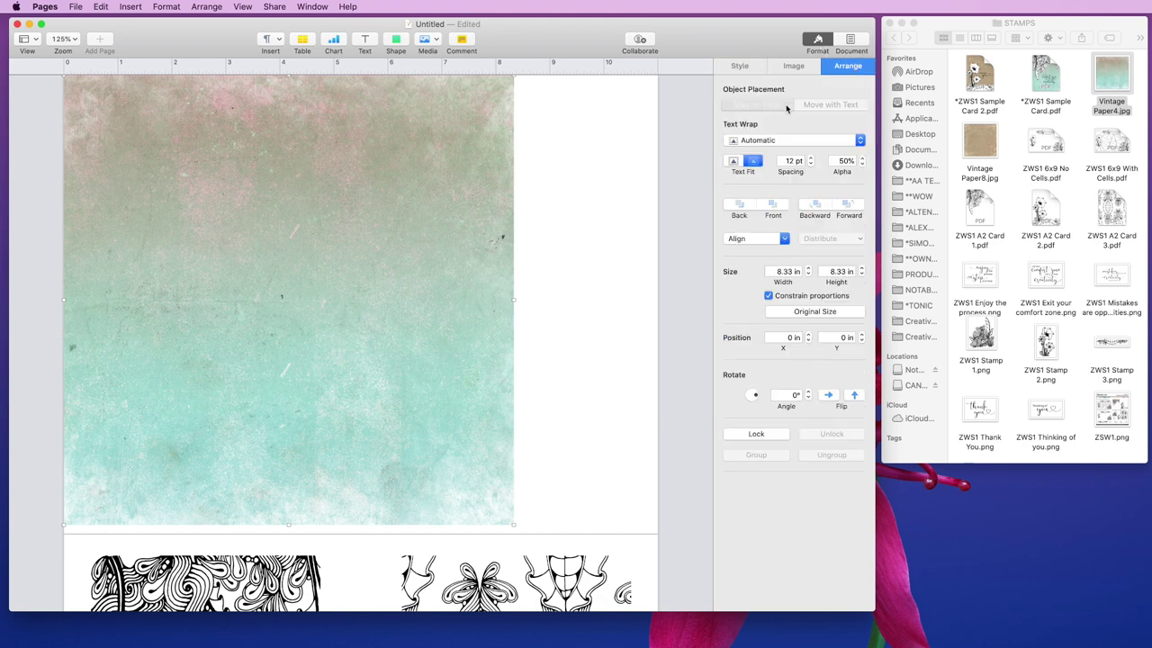
pyautogui.click(756, 141)
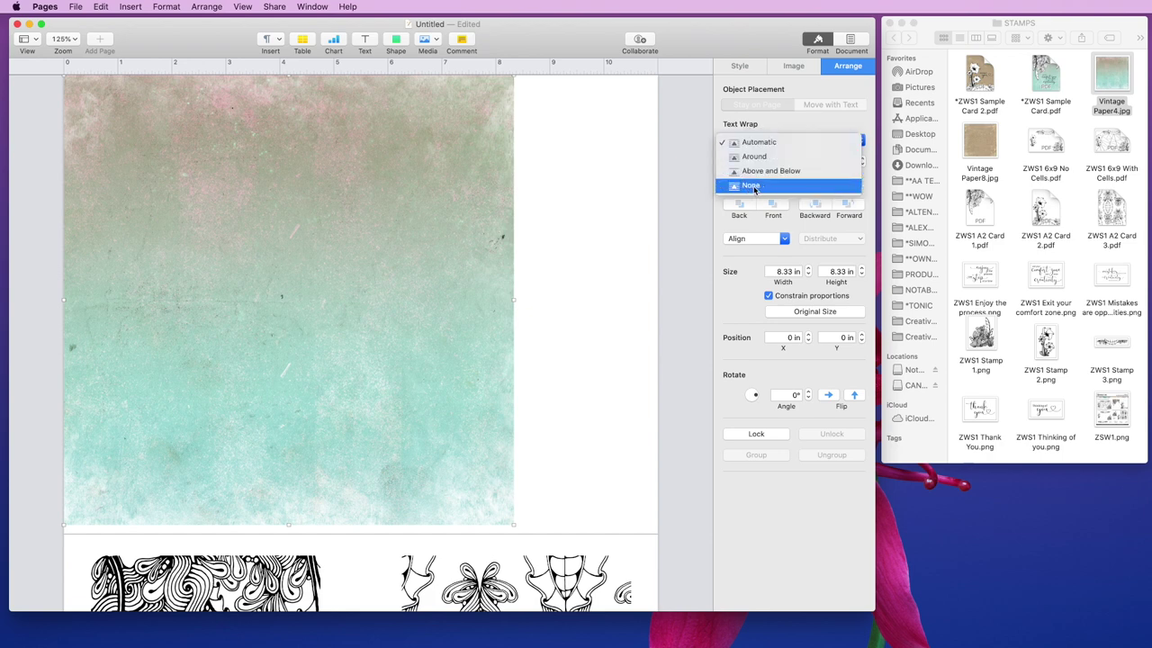
pyautogui.click(752, 185)
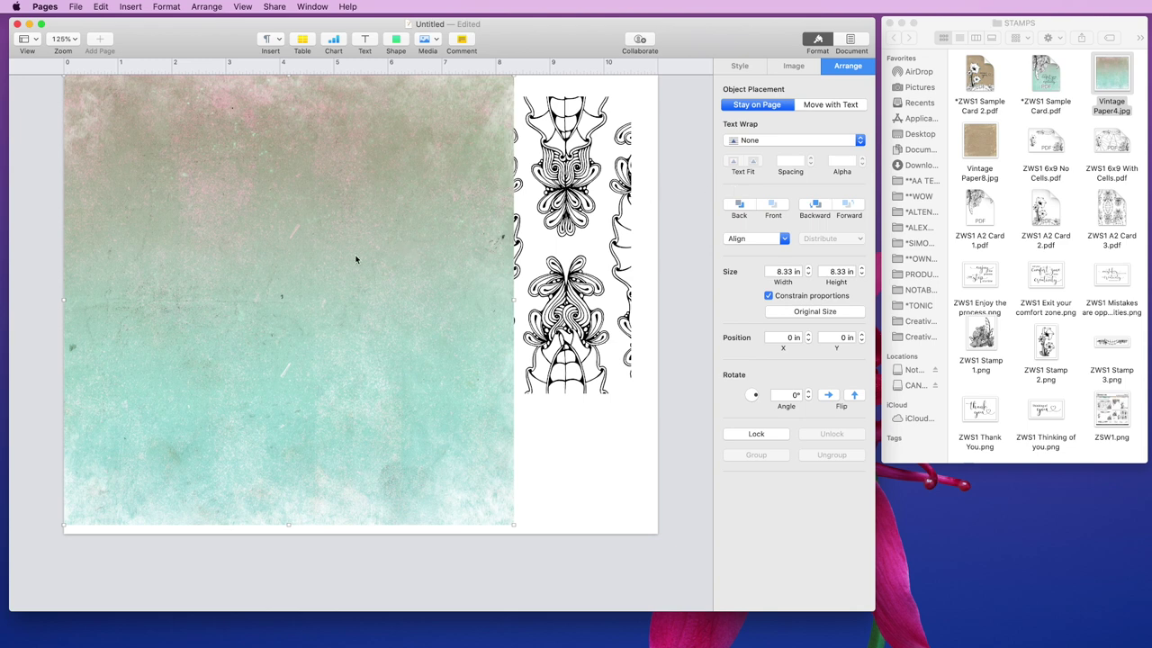
# Send the teal vintage paper behind both card images and align its upper-left corner with the left card at X 0.5 in, Y 0.4 in
pyautogui.moveTo(320, 259)
pyautogui.mouseDown()
pyautogui.moveTo(381, 260)
pyautogui.moveTo(330, 258)
pyautogui.moveTo(341, 258)
pyautogui.mouseUp()
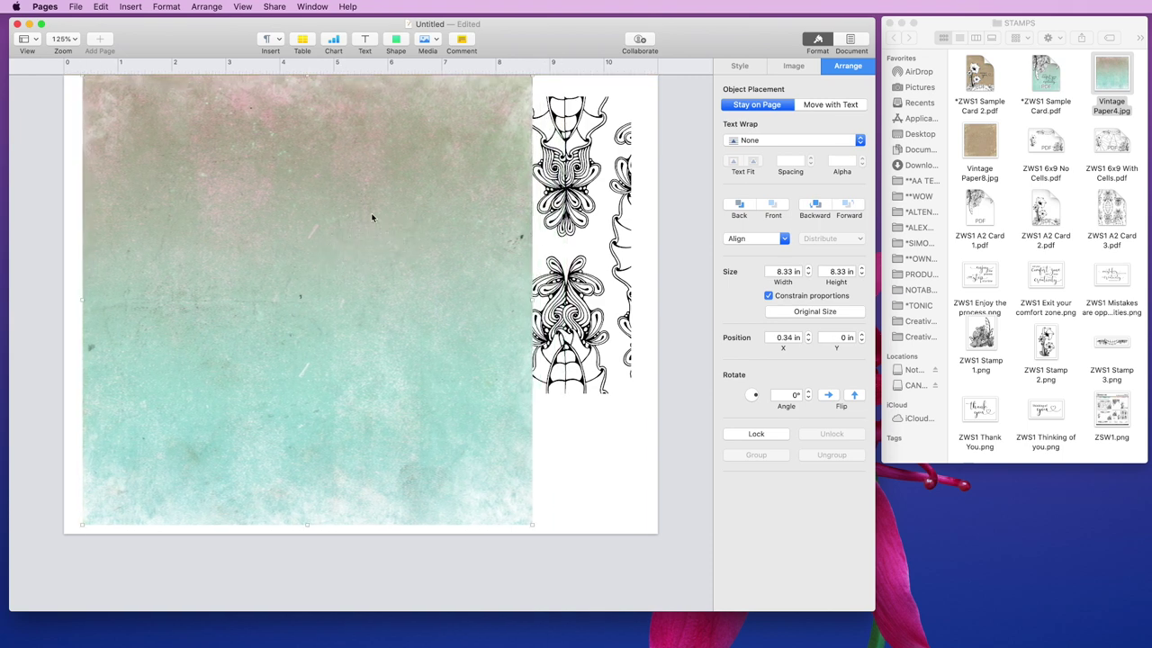
pyautogui.click(820, 210)
pyautogui.click(819, 209)
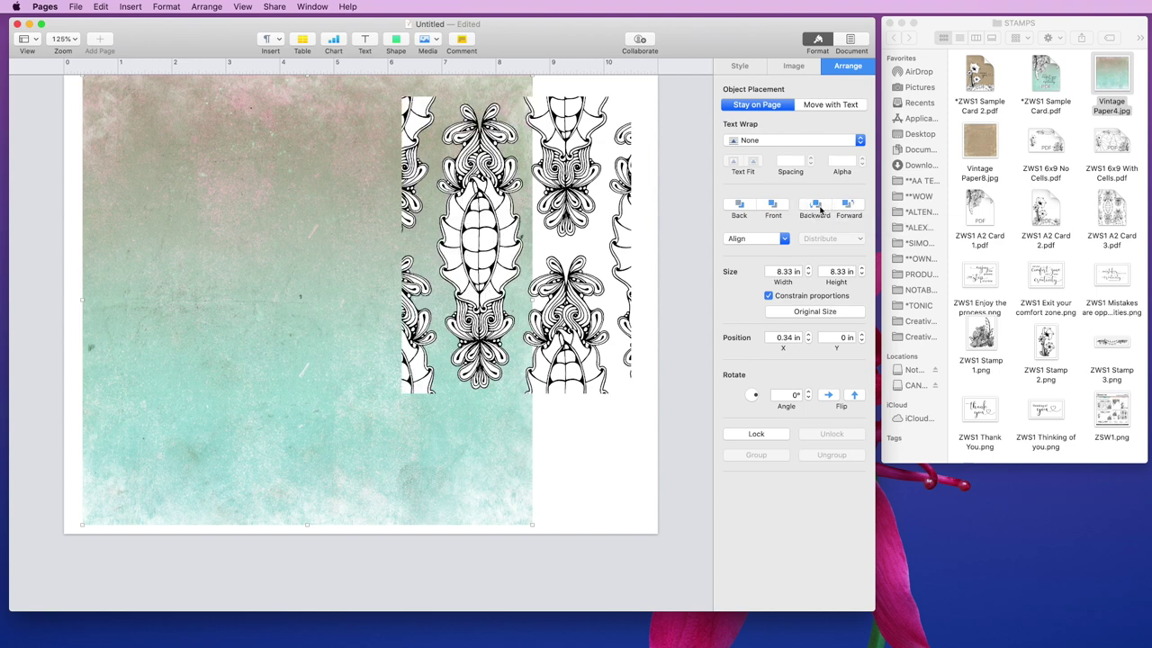
pyautogui.click(820, 210)
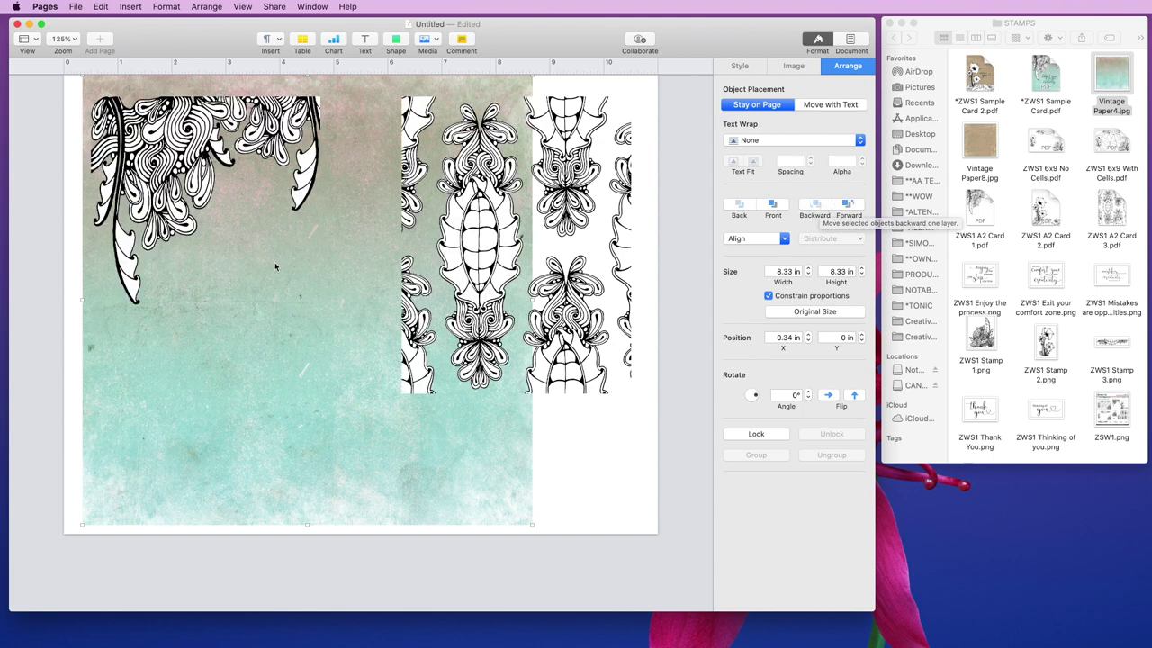
pyautogui.moveTo(300, 285); pyautogui.dragTo(301, 288)
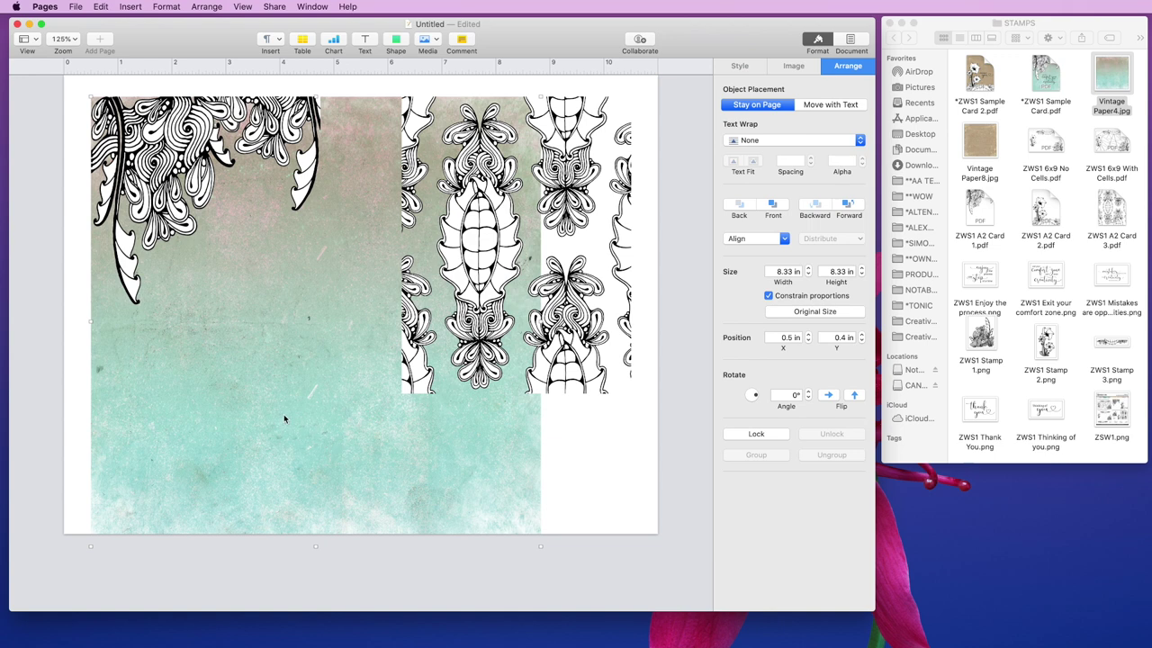
# Set the teal paper's height to 5.5 in with proportions constrained
pyautogui.click(828, 271)
pyautogui.write('5.5')
pyautogui.press('Return')
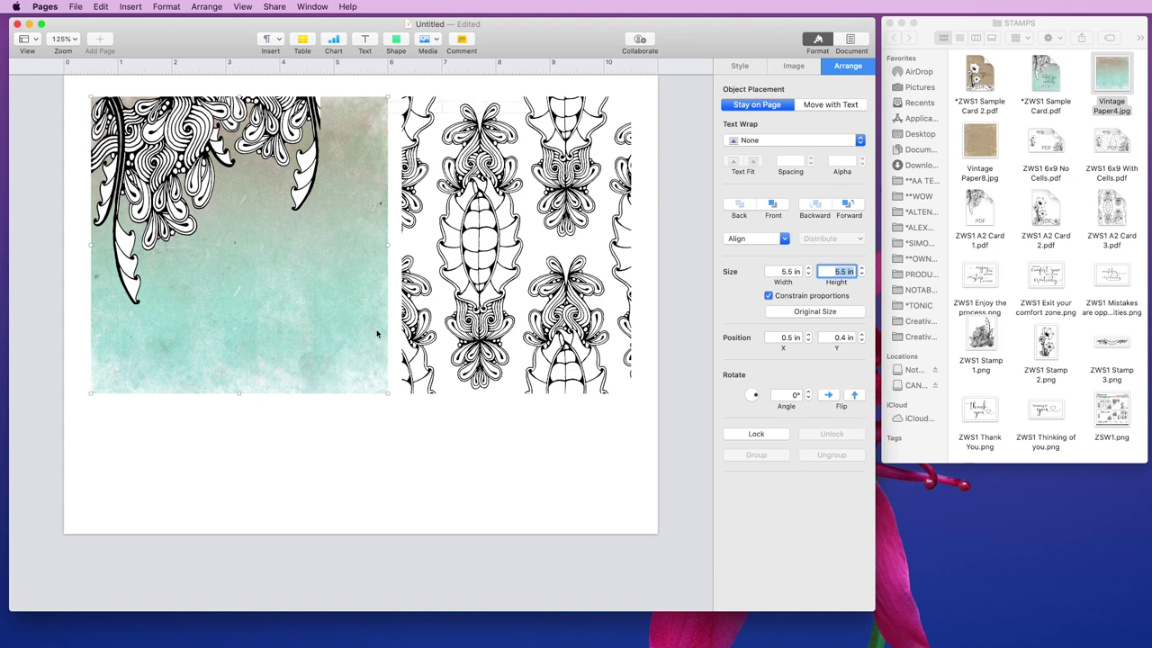
# Crop the teal paper's right side with the image mask to 4.25 in wide, matching the left card image
pyautogui.doubleClick(257, 249)
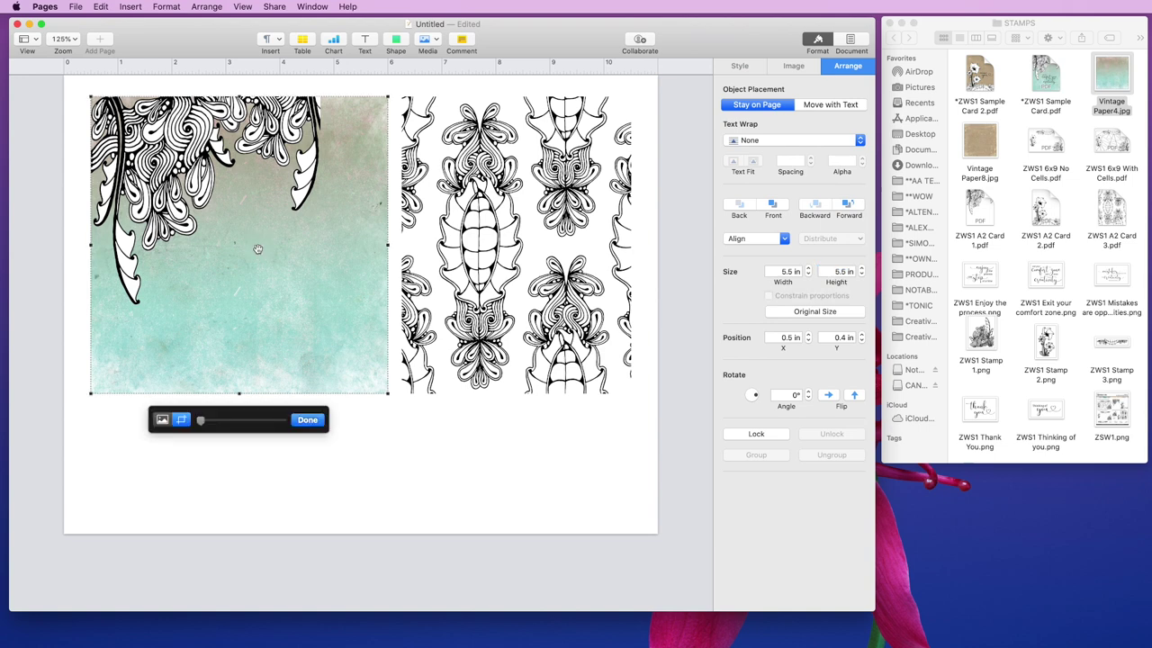
pyautogui.click(181, 422)
pyautogui.click(182, 423)
pyautogui.moveTo(388, 245); pyautogui.dragTo(321, 245)
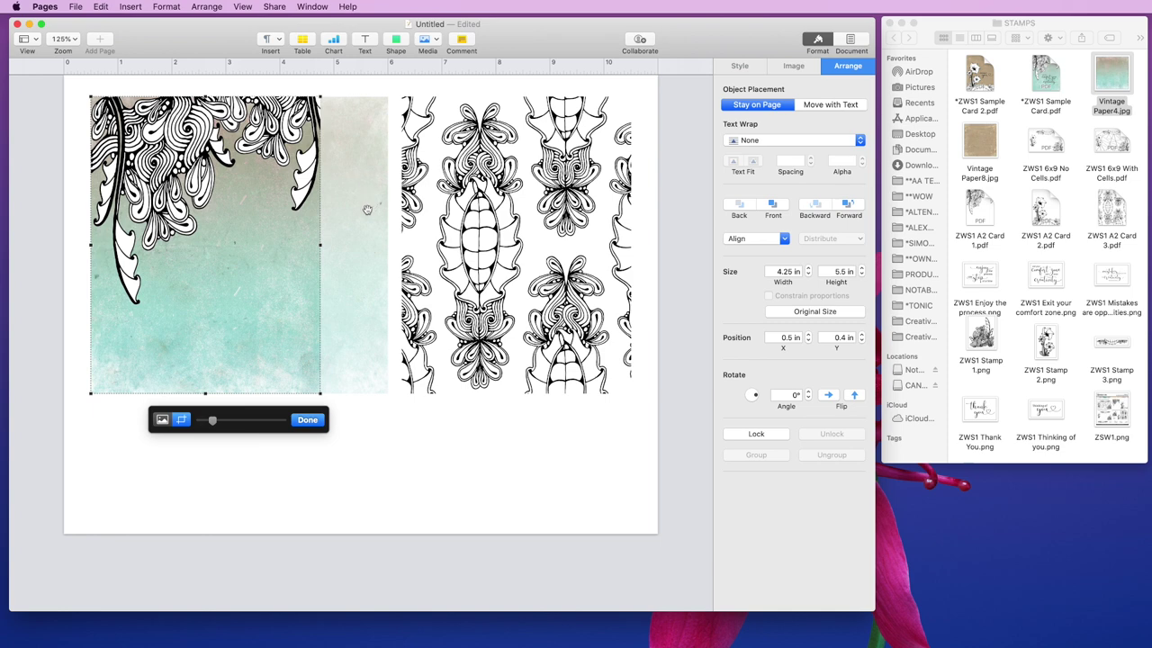
pyautogui.click(319, 420)
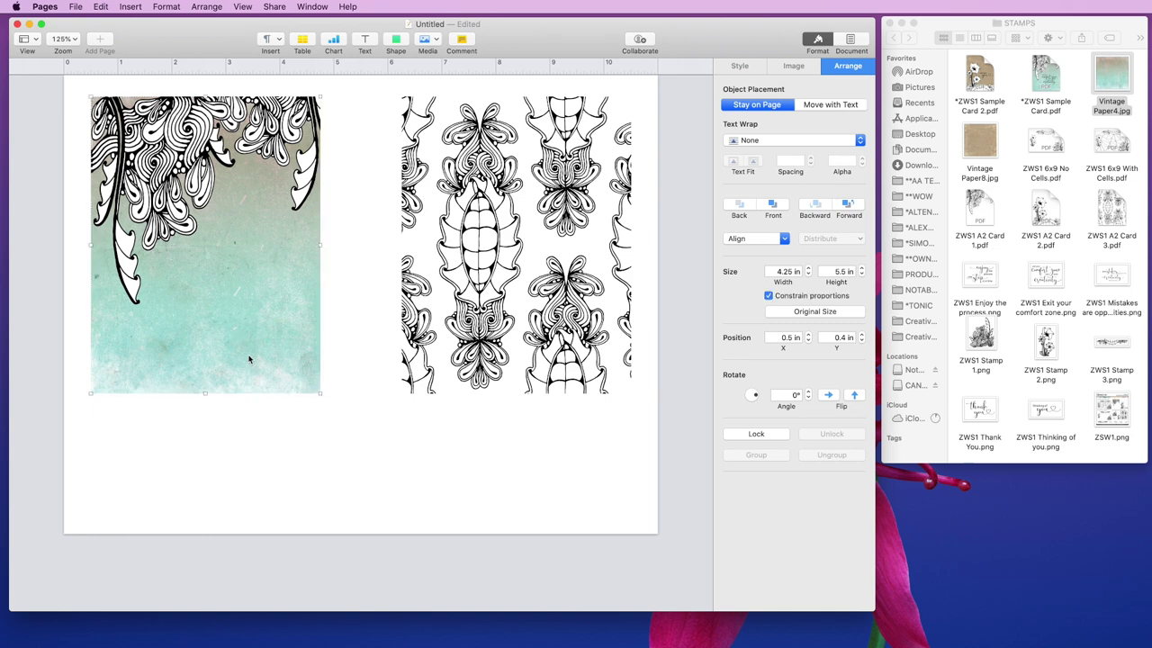
pyautogui.moveTo(242, 360)
pyautogui.mouseDown()
pyautogui.moveTo(267, 358)
pyautogui.moveTo(263, 374)
pyautogui.moveTo(242, 362)
pyautogui.mouseUp()
# Add Vintage Paper8.jpg over the right card, set its text wrap to None and send it backward behind the card pattern
pyautogui.click(507, 459)
pyautogui.moveTo(990, 140); pyautogui.dragTo(564, 209)
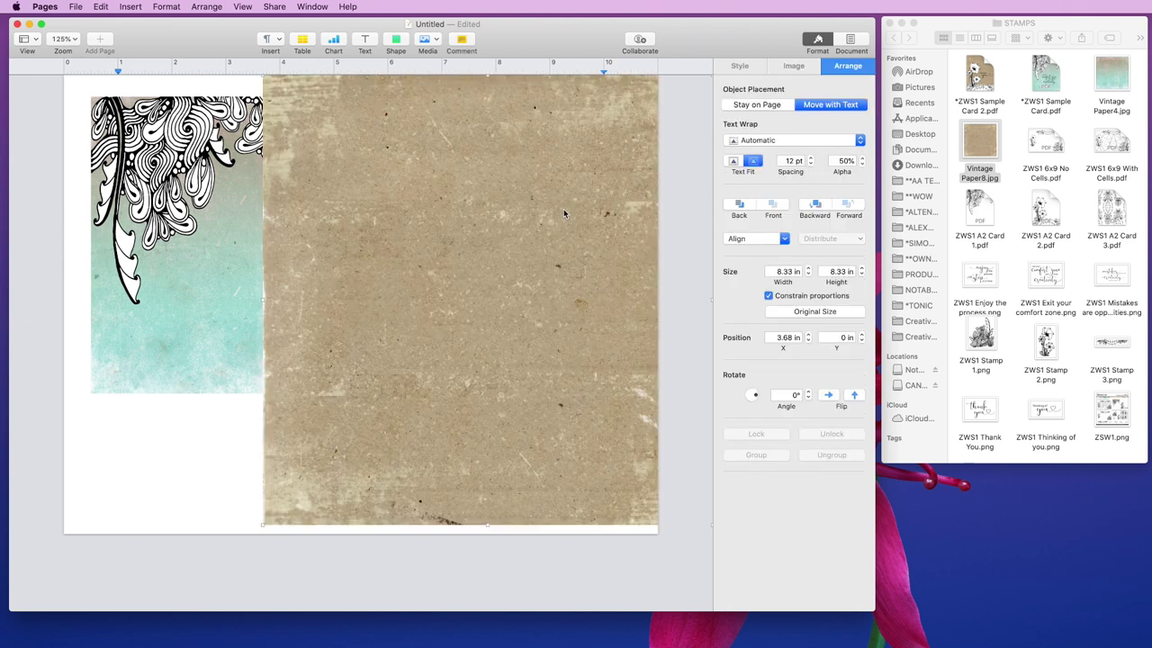
pyautogui.click(760, 141)
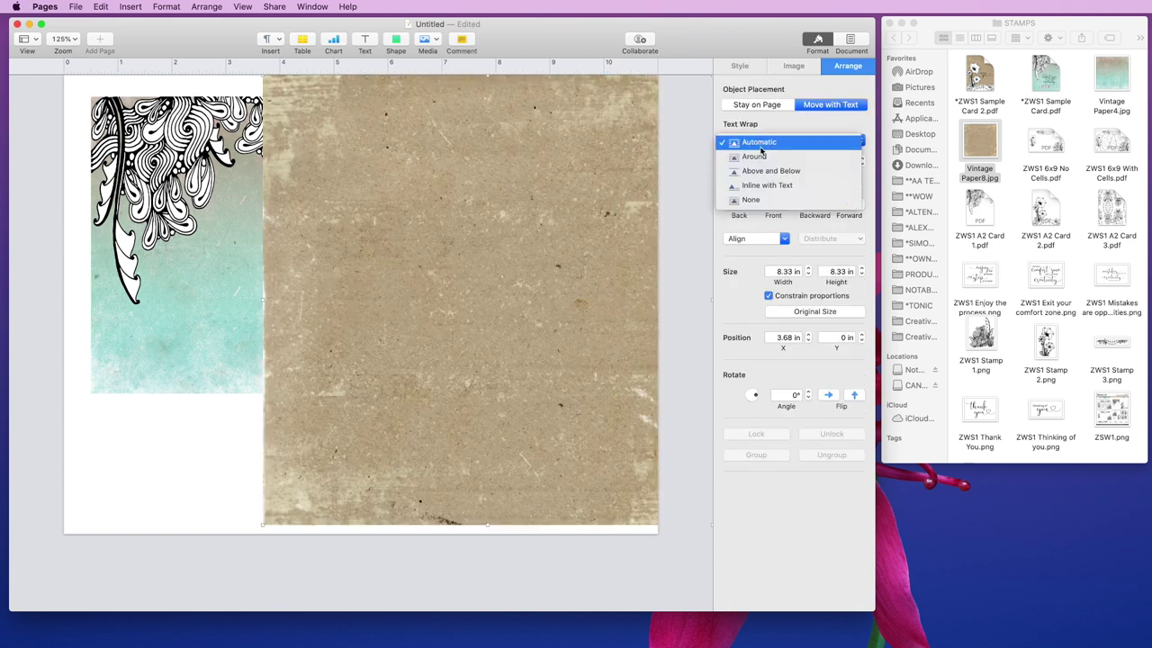
pyautogui.click(754, 201)
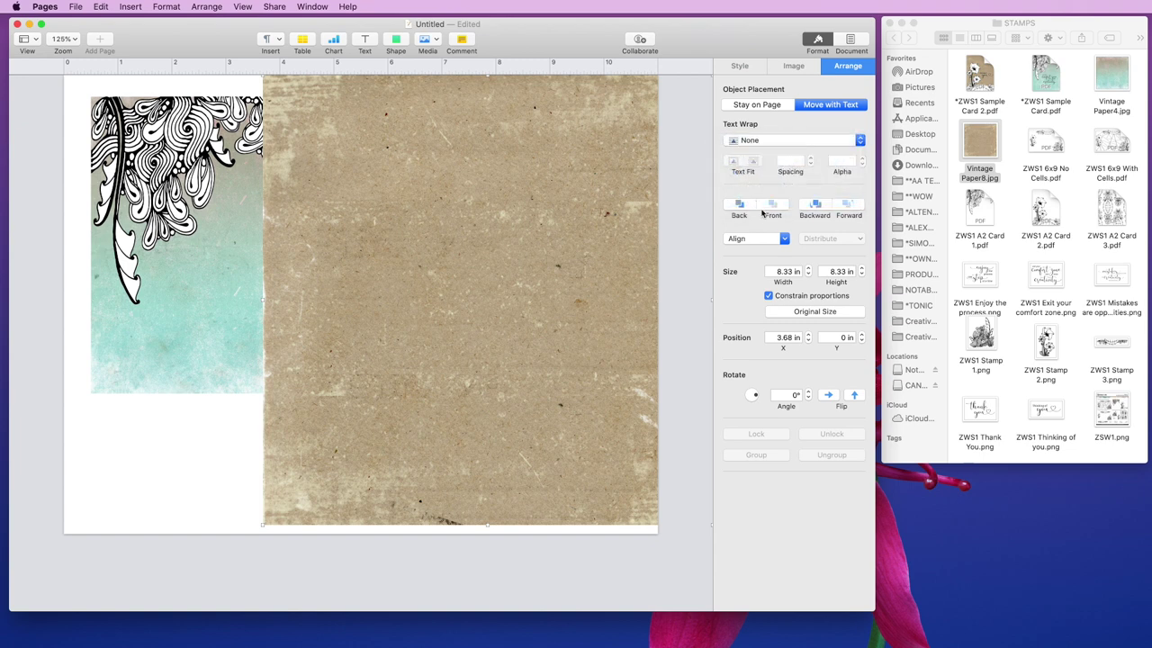
pyautogui.click(819, 206)
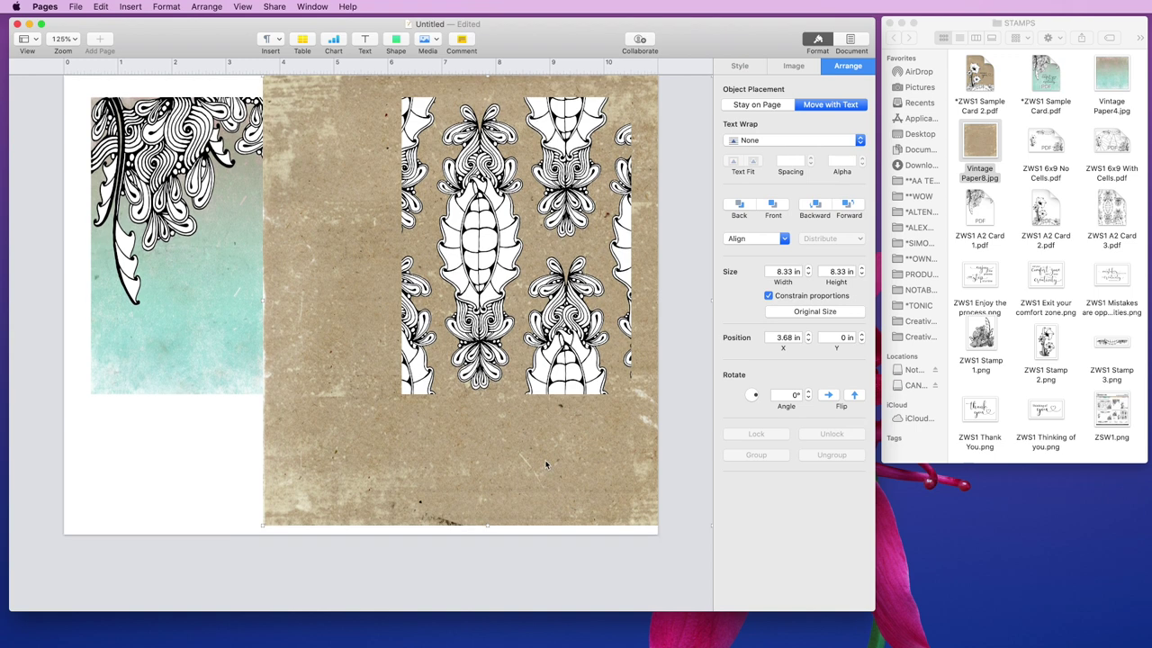
# Set the brown vintage paper's height to 5.5 in with proportions constrained
pyautogui.doubleClick(833, 271)
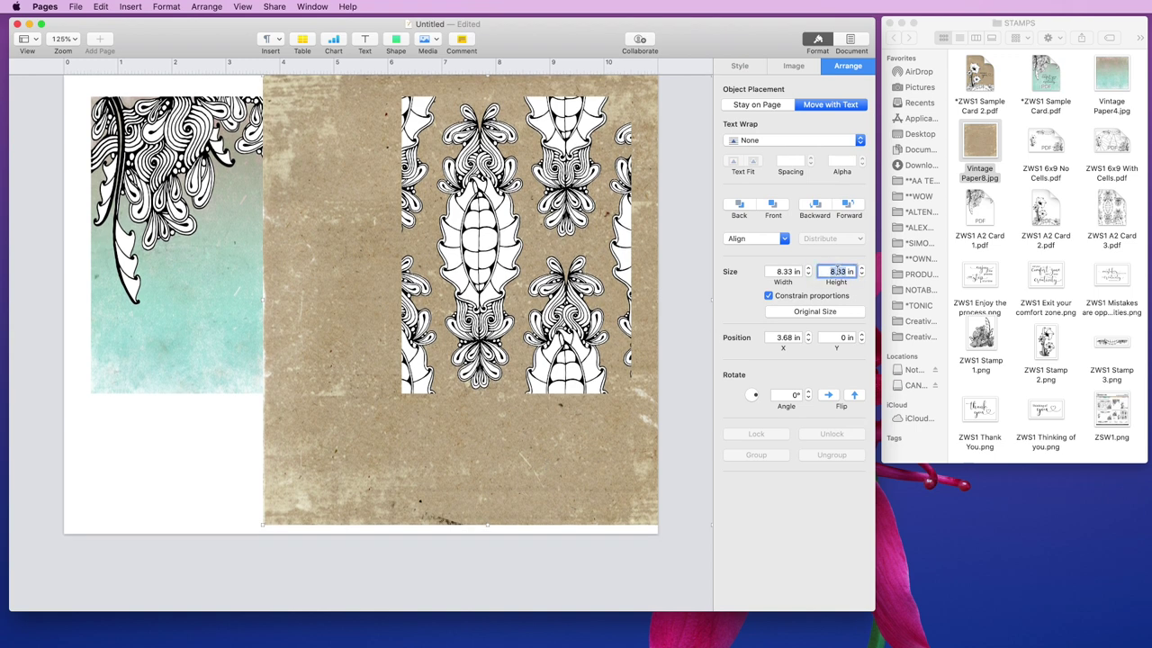
pyautogui.write('5.5')
pyautogui.press('Return')
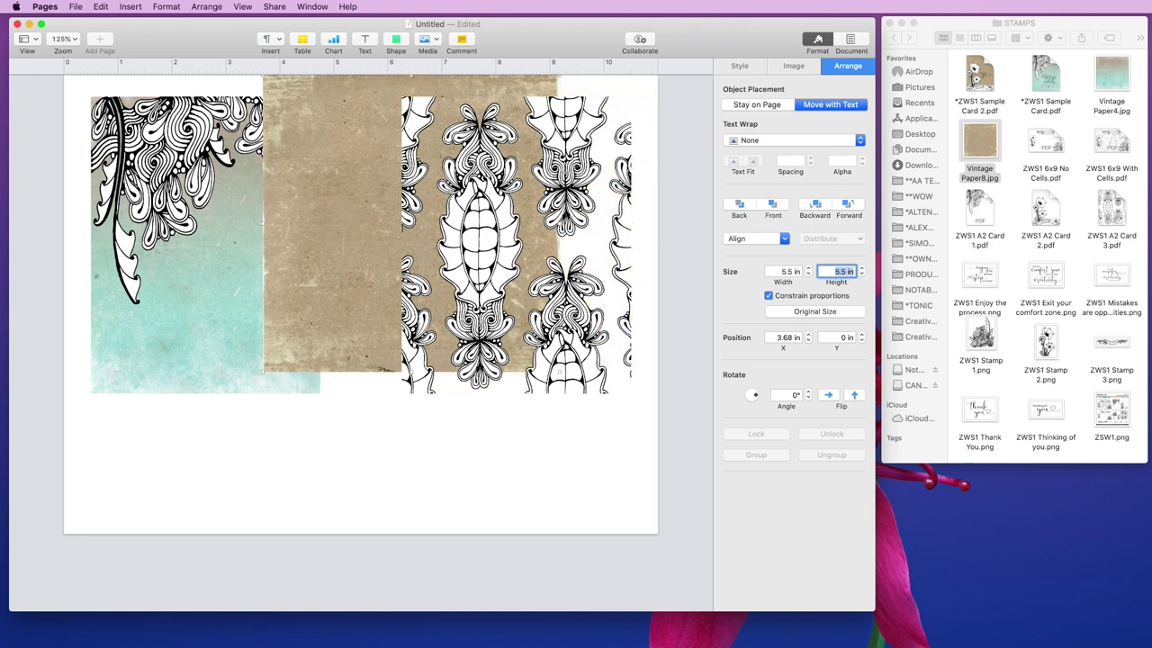
# Align the brown vintage paper with the right card's upper-left corner and mask its right side to 4.25 in wide
pyautogui.moveTo(351, 212); pyautogui.dragTo(432, 233)
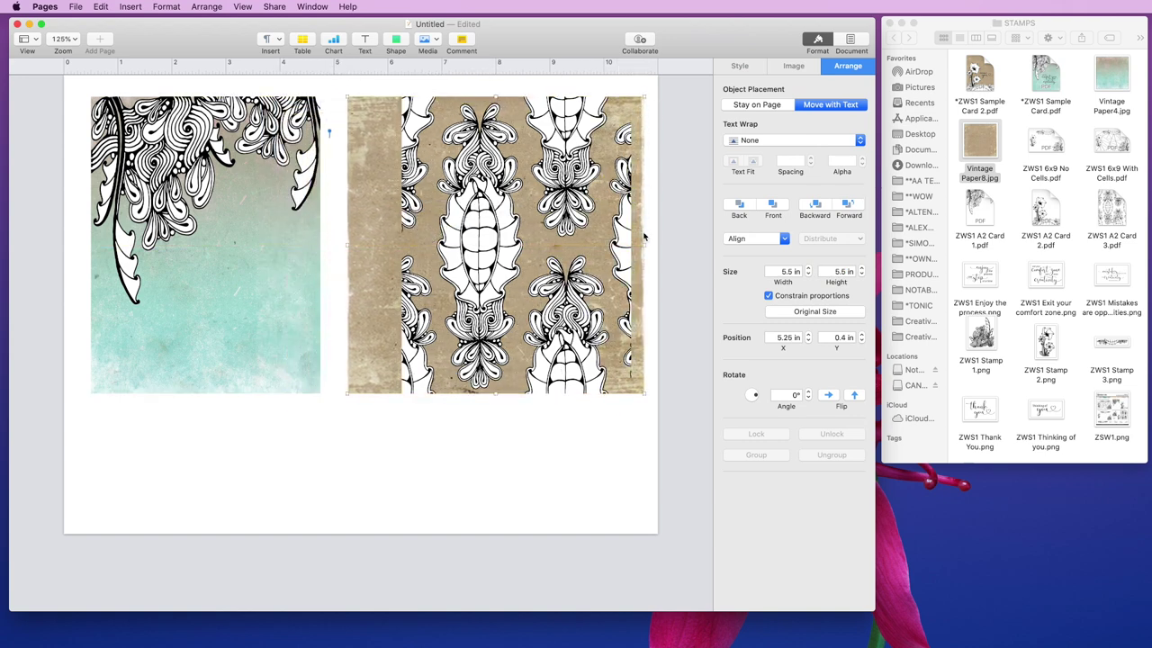
pyautogui.moveTo(364, 160); pyautogui.dragTo(420, 162)
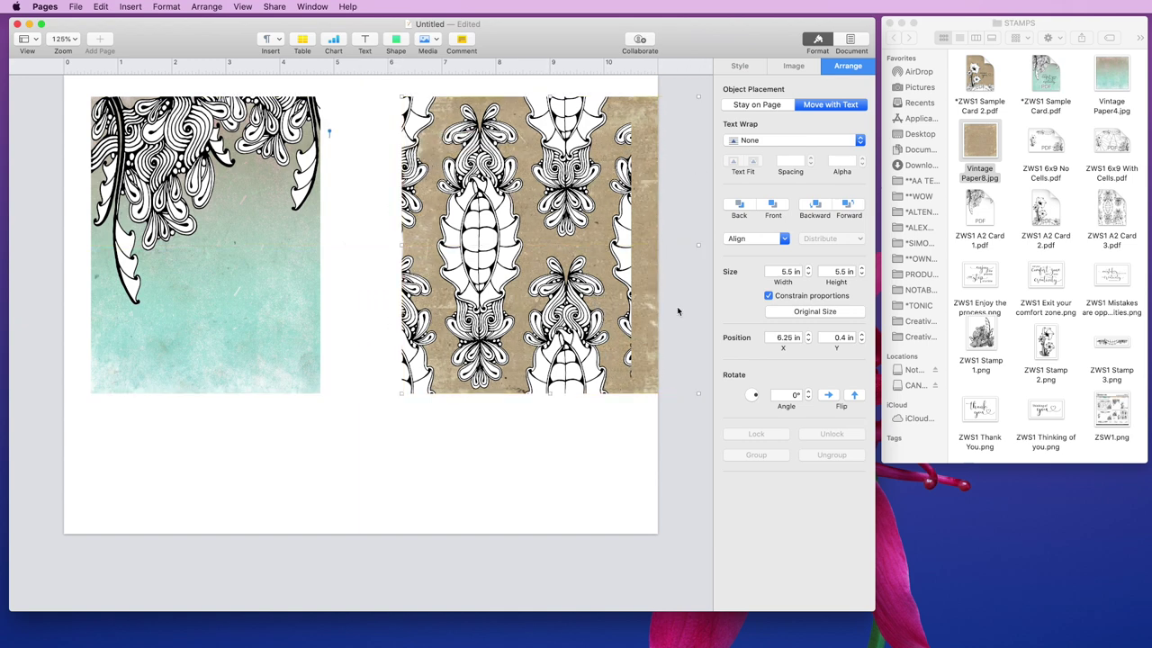
pyautogui.doubleClick(649, 317)
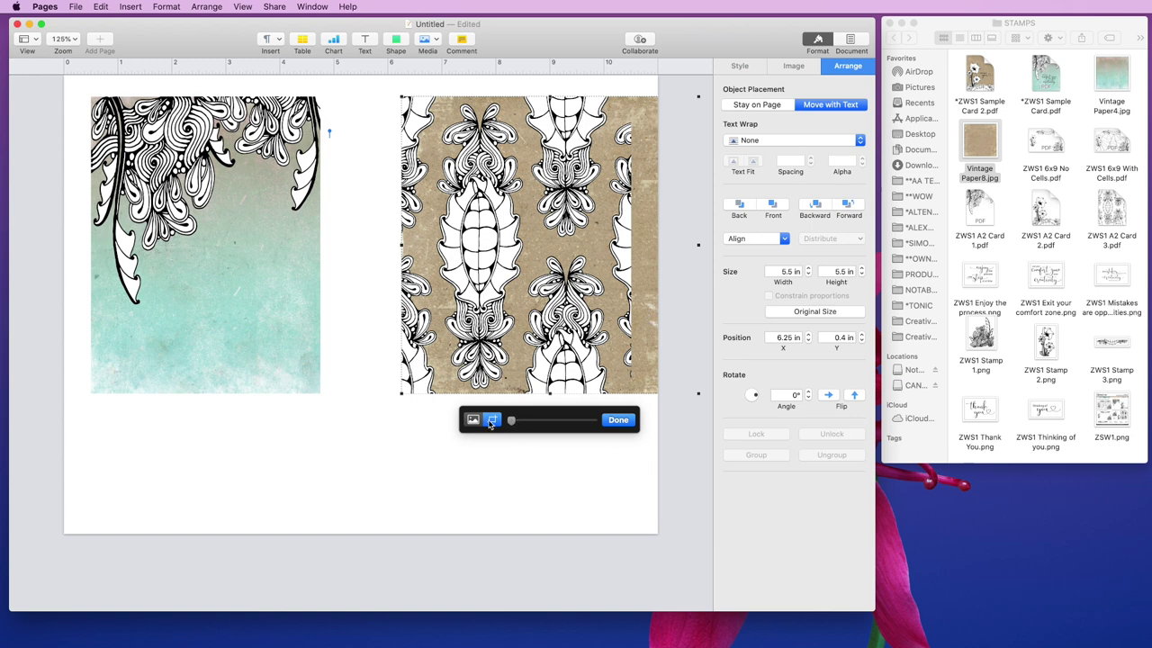
pyautogui.moveTo(697, 244); pyautogui.dragTo(629, 243)
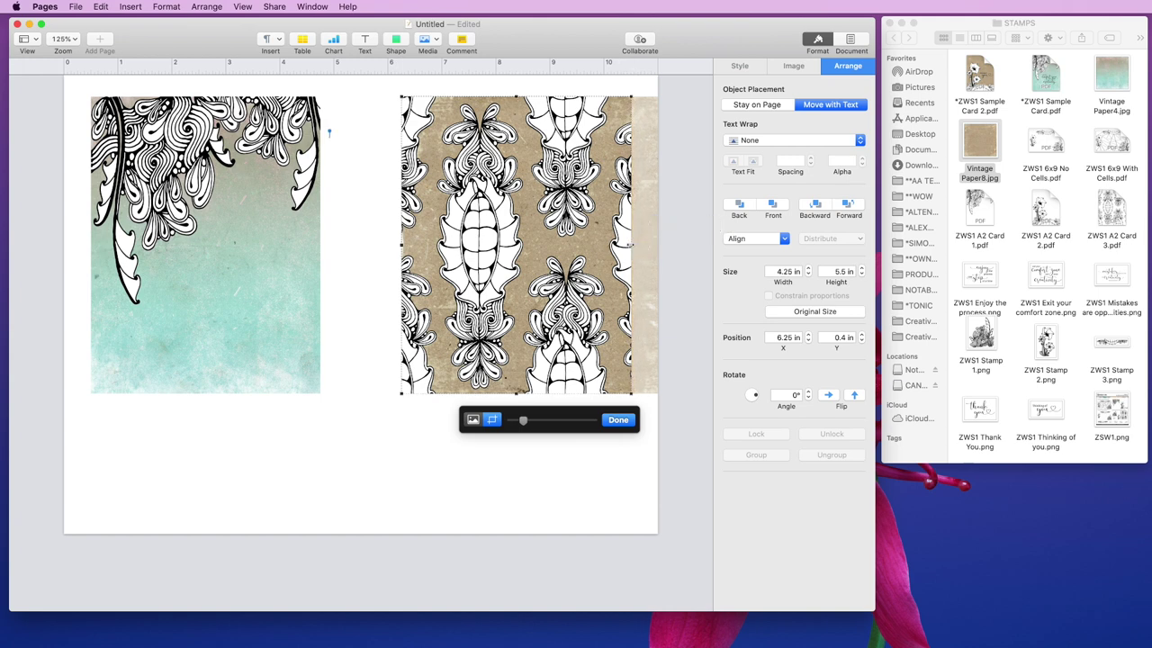
pyautogui.click(626, 421)
pyautogui.moveTo(618, 372); pyautogui.dragTo(621, 376)
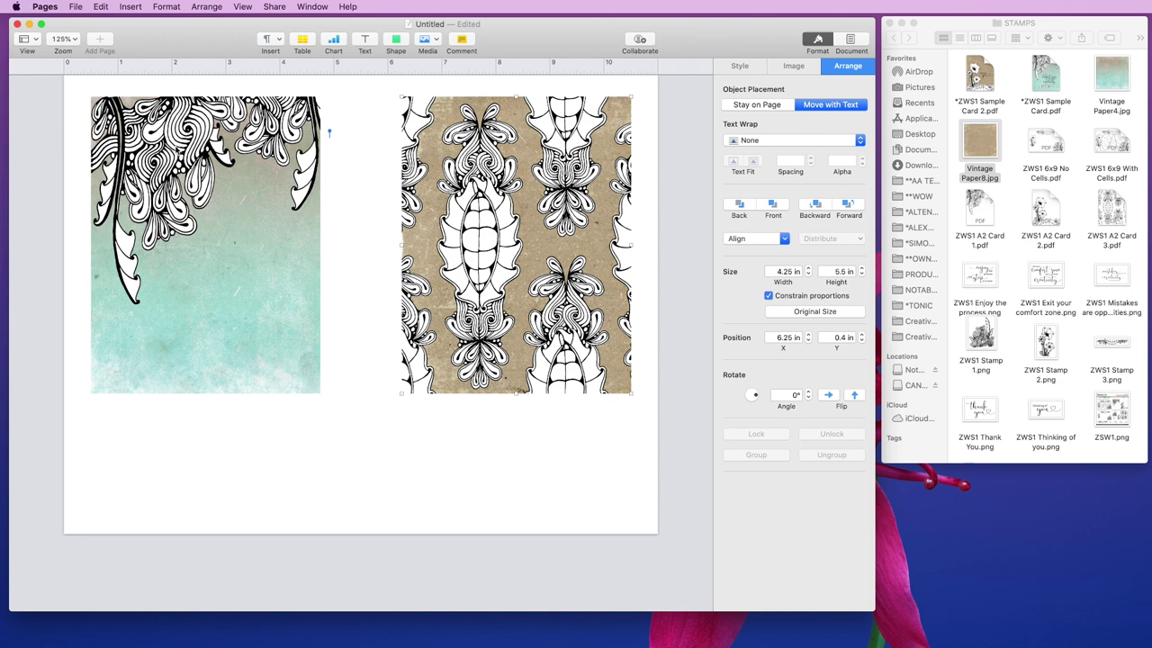
# Try enlarging the left card's line-art pattern to 14.03 in wide and undo the resize
pyautogui.click(326, 129)
pyautogui.moveTo(321, 302); pyautogui.dragTo(612, 644)
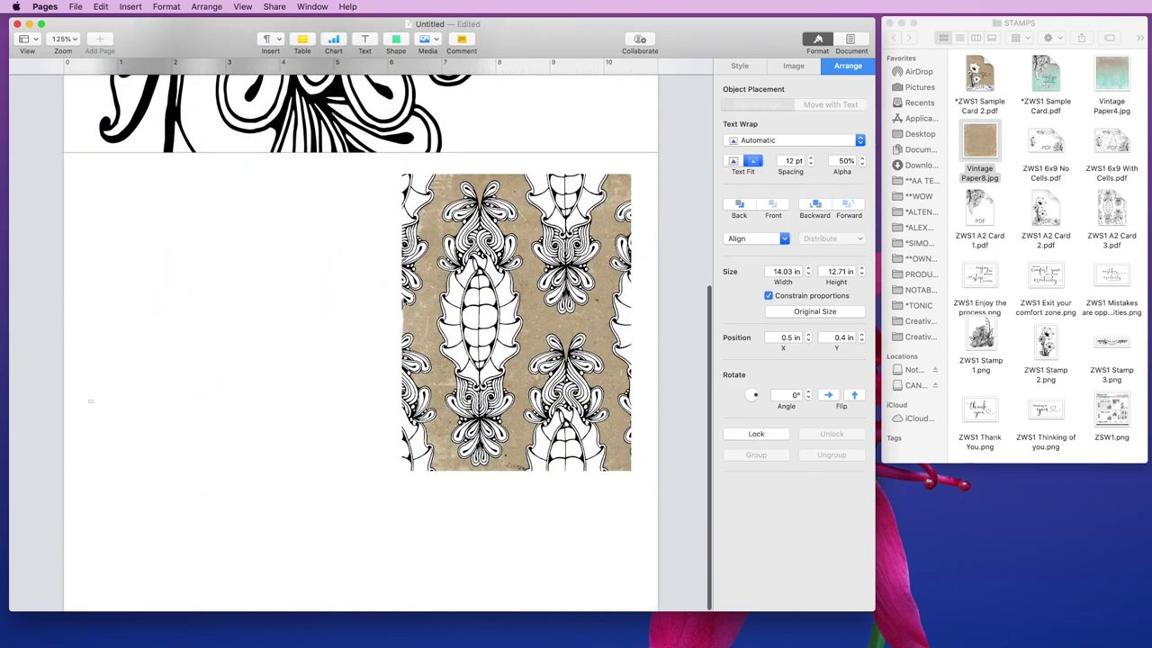
pyautogui.scroll(10, 263, 194)
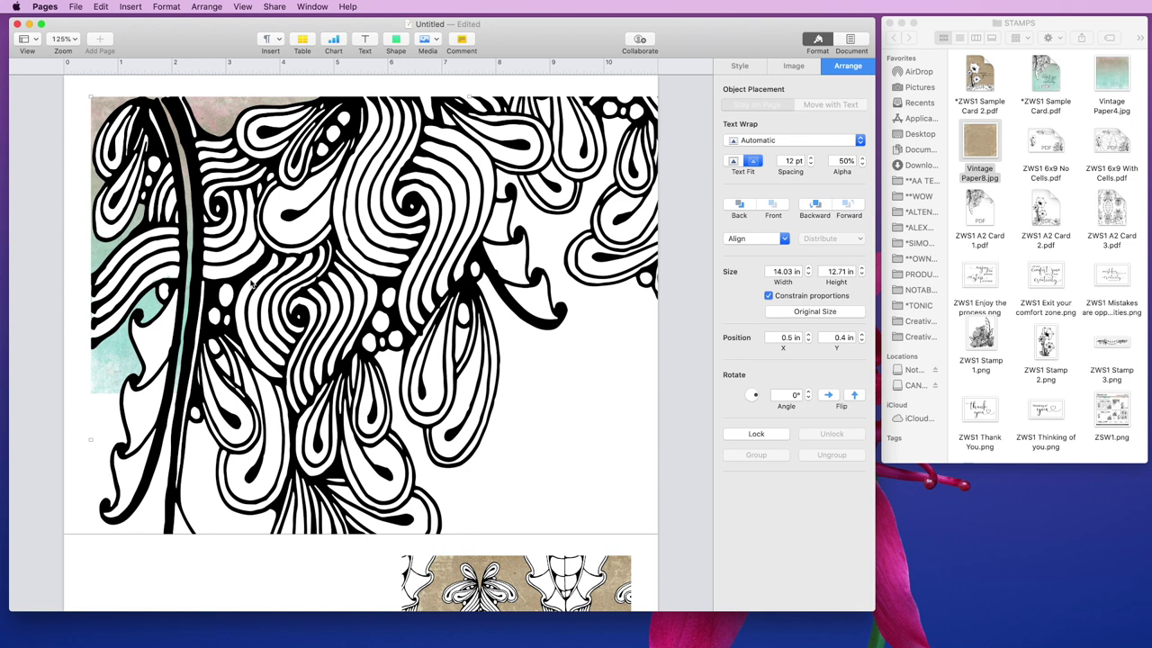
pyautogui.press('super+z')
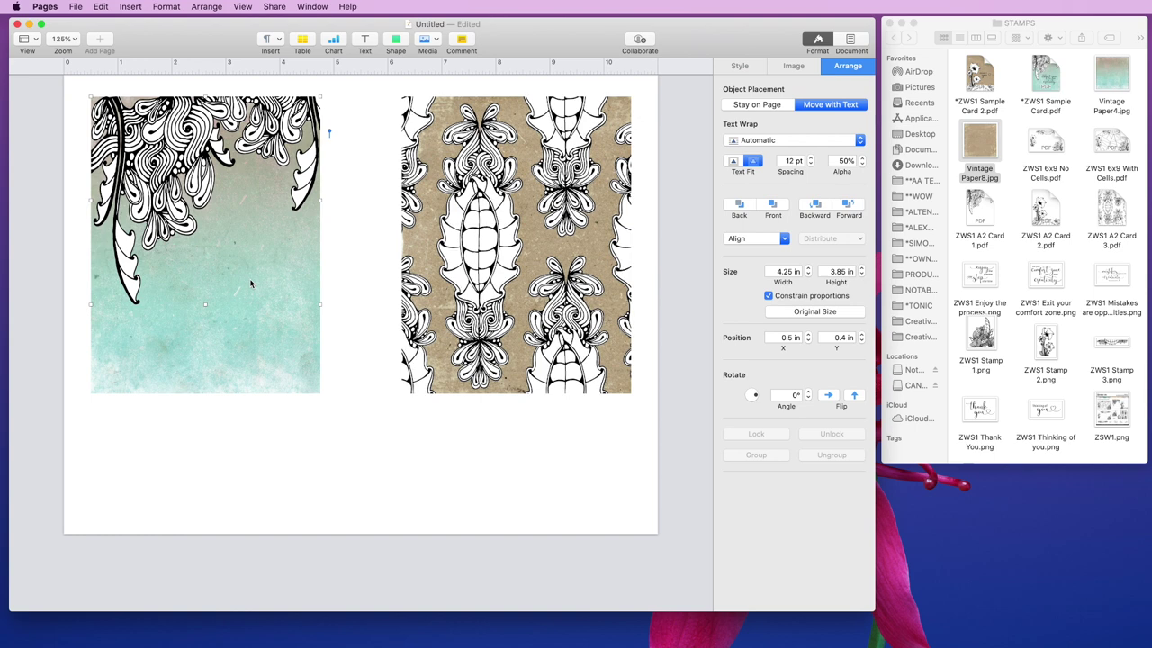
pyautogui.click(347, 494)
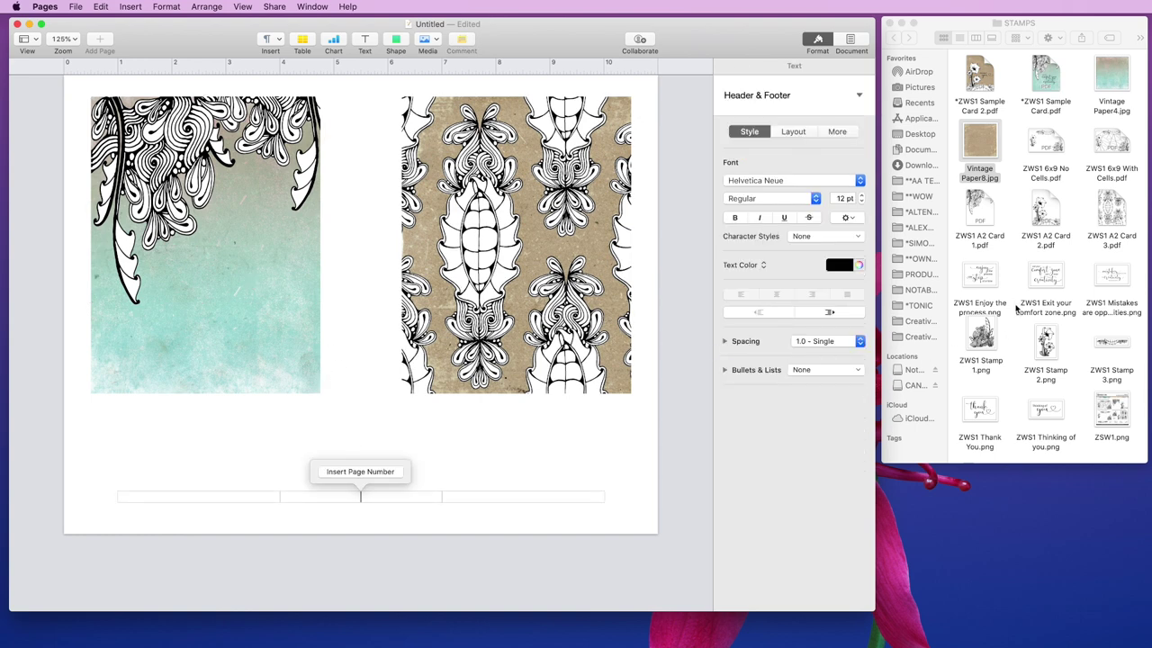
# Add ZWS1 Exit your comfort zone.png to the page and scale it down to fit the lower part of the teal card
pyautogui.scroll(-3, 1017, 309)
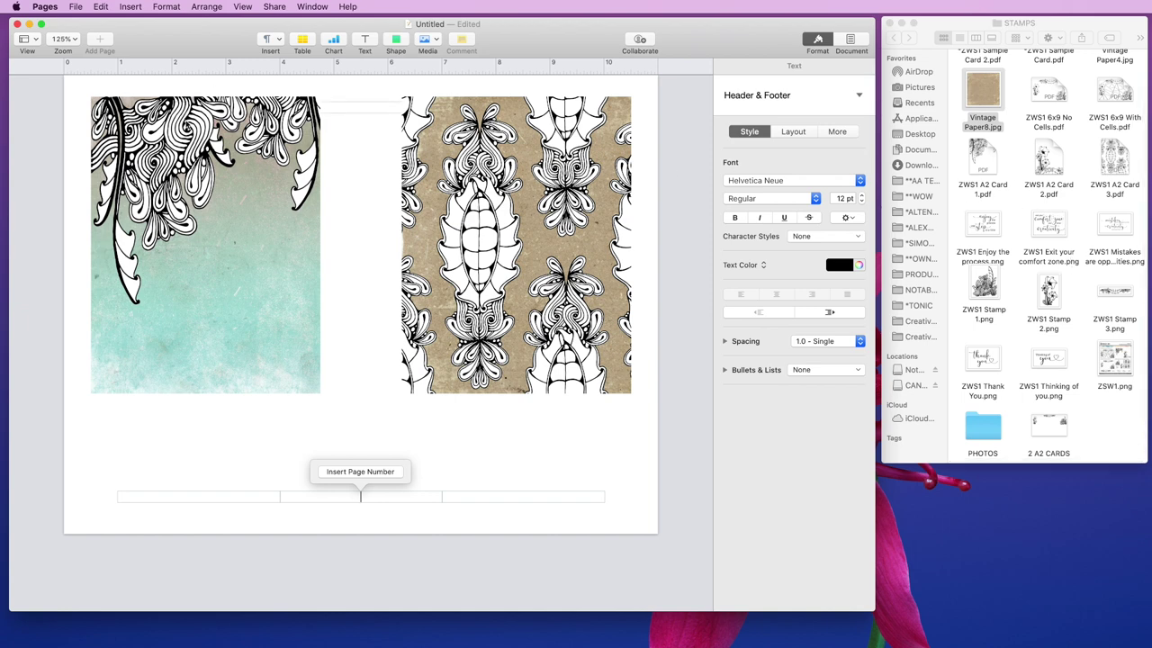
pyautogui.moveTo(1048, 231); pyautogui.dragTo(224, 273)
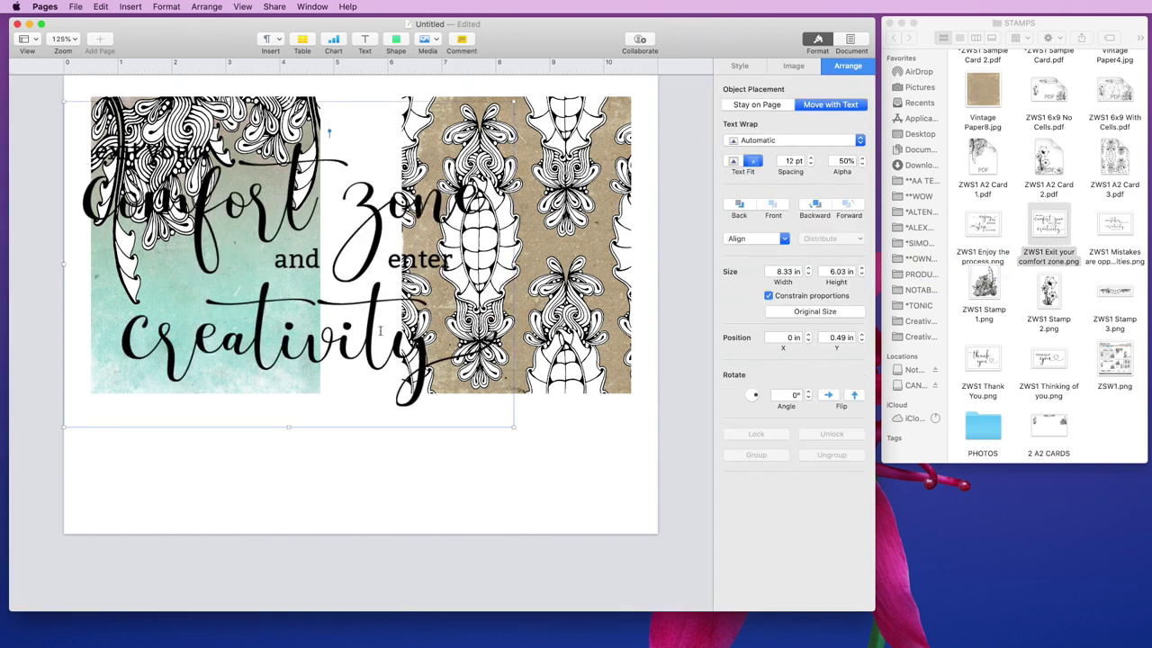
pyautogui.moveTo(513, 426); pyautogui.dragTo(891, 647)
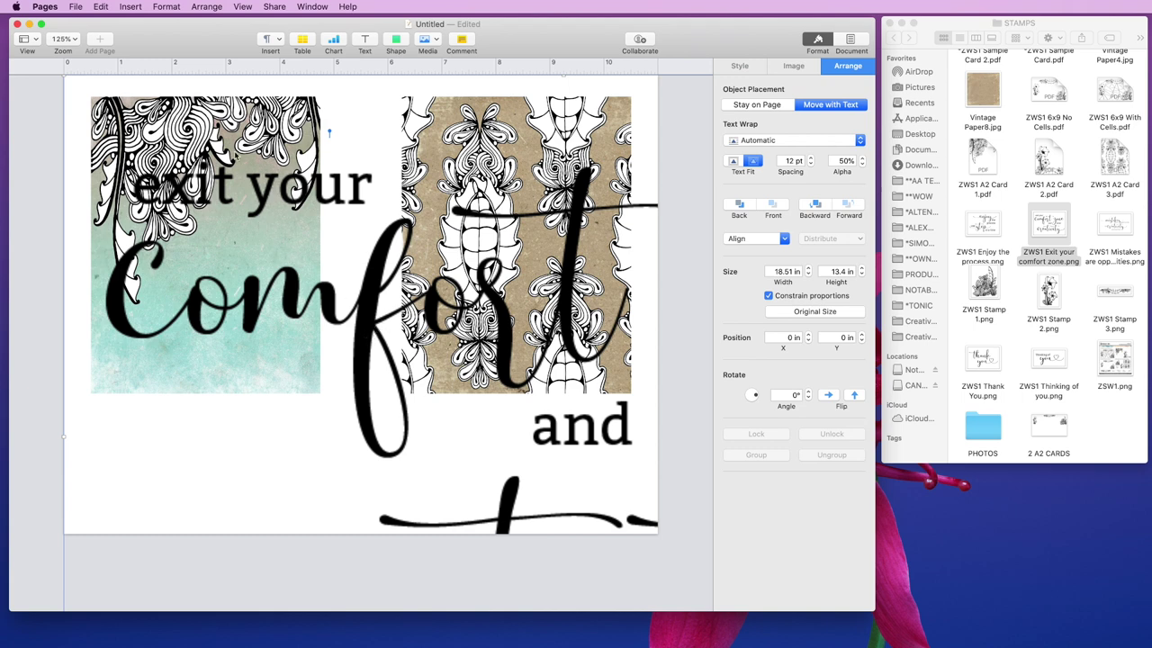
pyautogui.moveTo(64, 81); pyautogui.dragTo(522, 497)
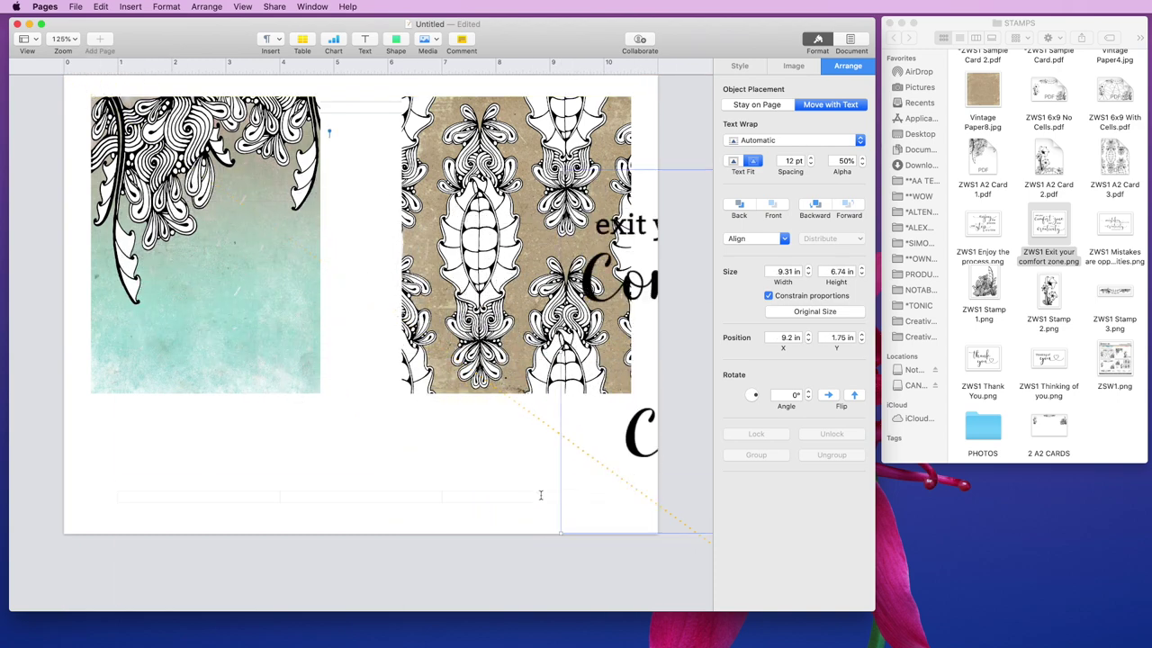
pyautogui.moveTo(637, 455); pyautogui.dragTo(220, 418)
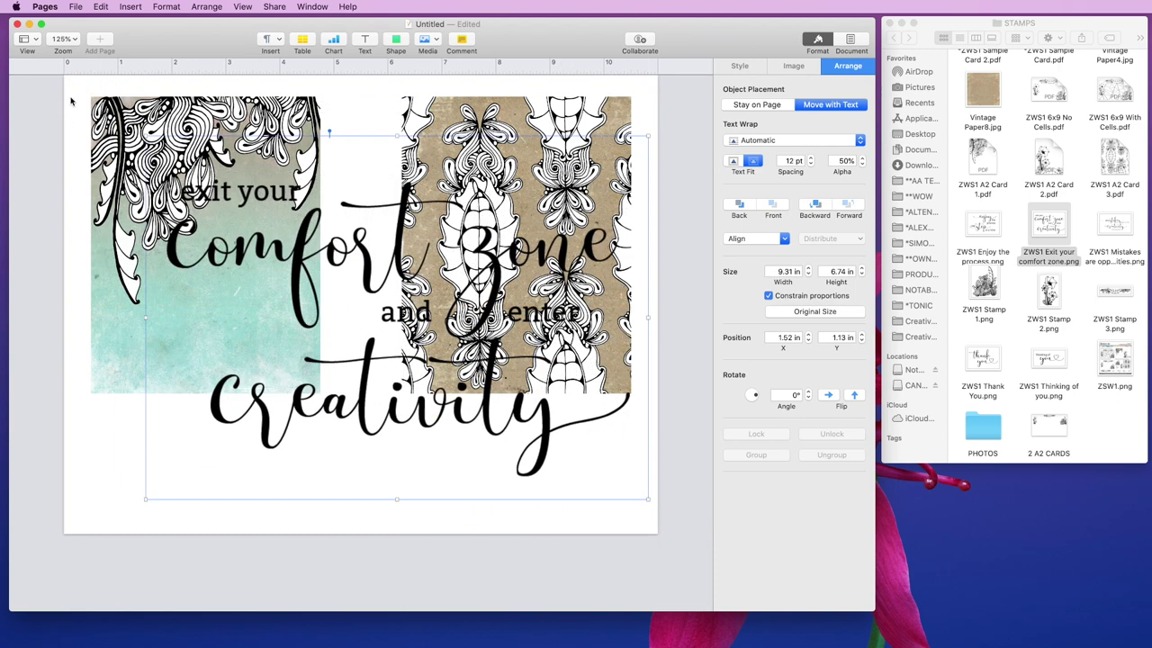
pyautogui.moveTo(151, 138); pyautogui.dragTo(172, 283)
pyautogui.click(375, 478)
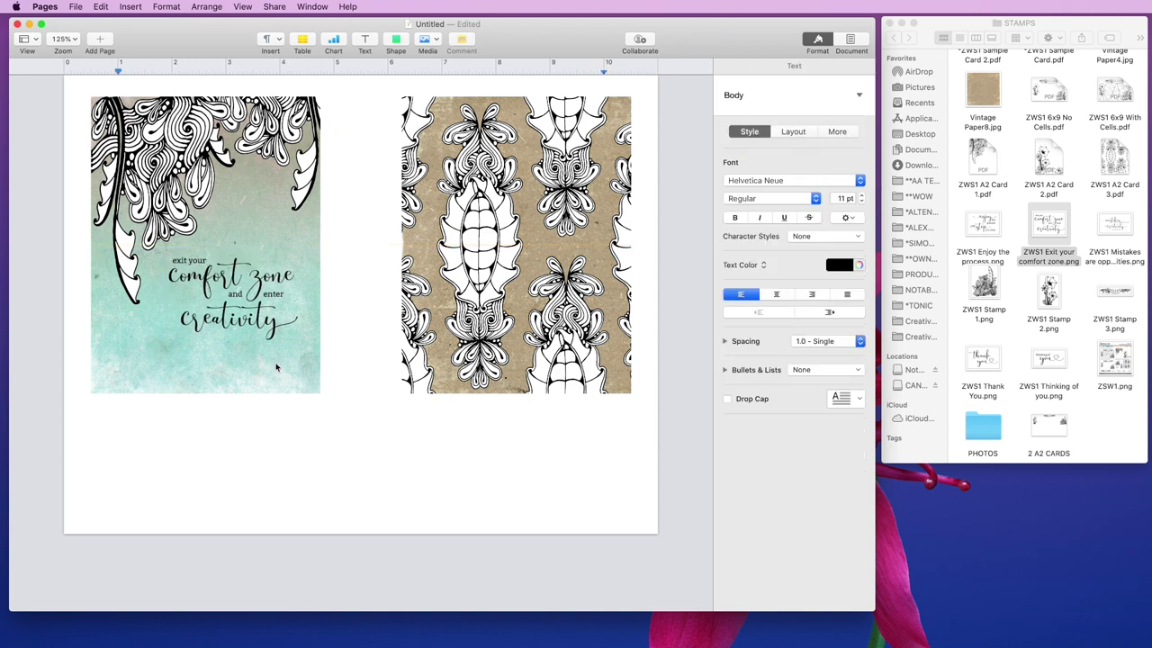
# Shrink the comfort zone quote to about 2.41 in wide and nudge it to X 2 in, Y 3.27 in on the teal card
pyautogui.click(218, 281)
pyautogui.moveTo(163, 244); pyautogui.dragTo(172, 253)
pyautogui.moveTo(220, 304); pyautogui.dragTo(211, 304)
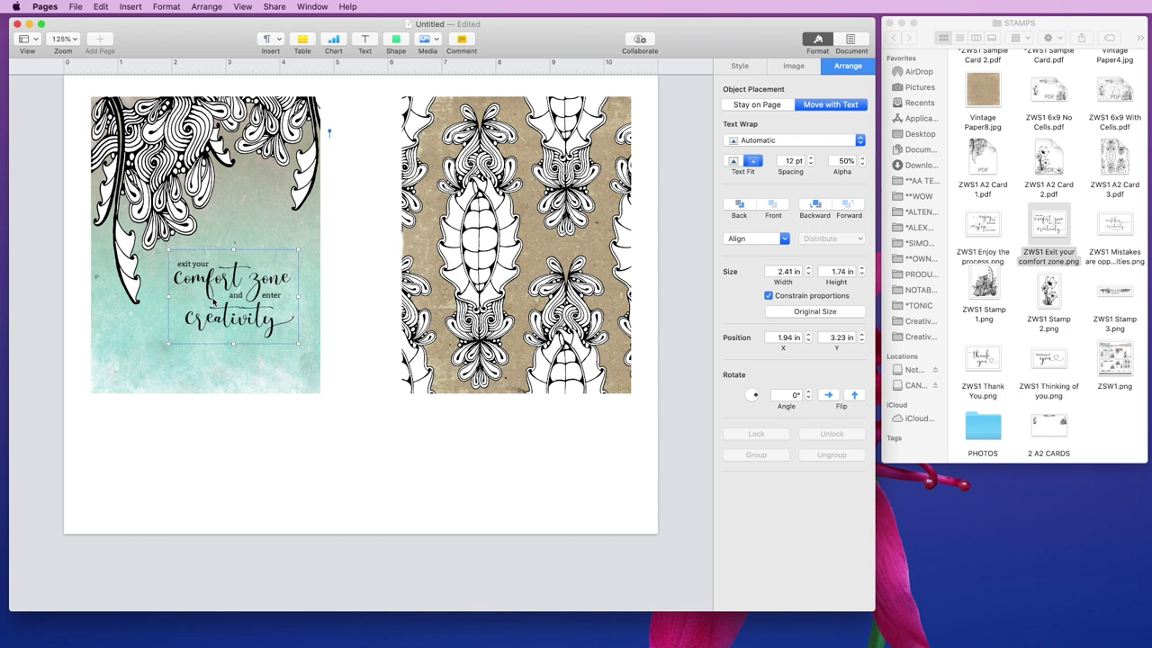
pyautogui.press('Right')
pyautogui.press('Right')
pyautogui.press('Right')
pyautogui.press('Right')
pyautogui.press('Down')
pyautogui.press('Down')
pyautogui.press('Down')
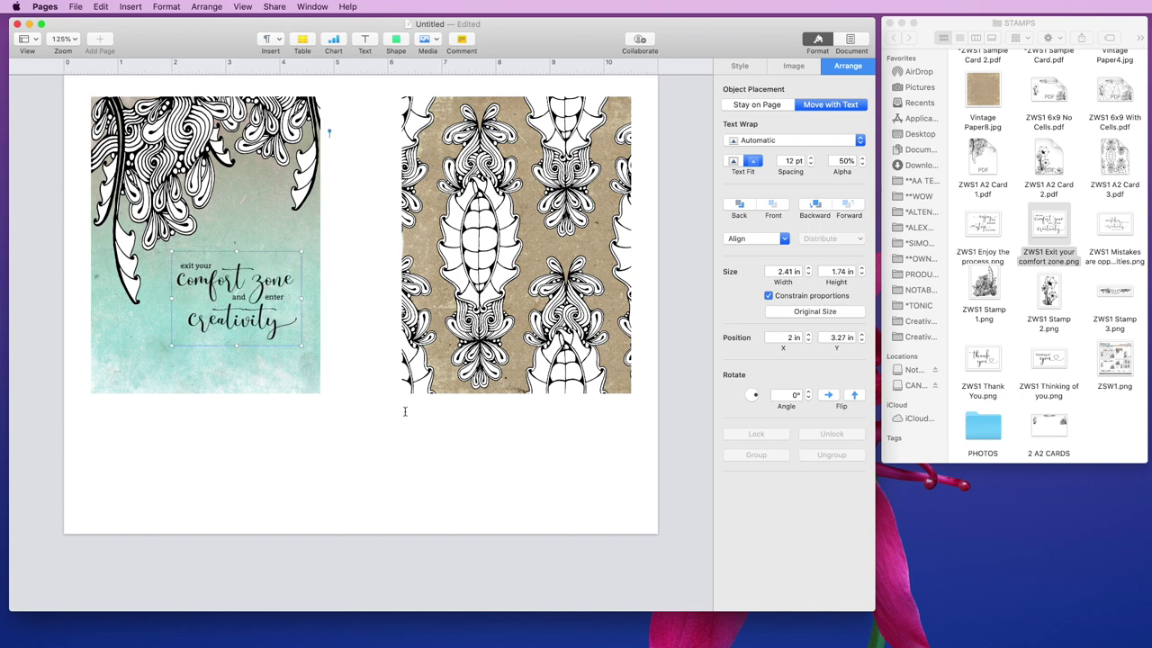
pyautogui.click(379, 435)
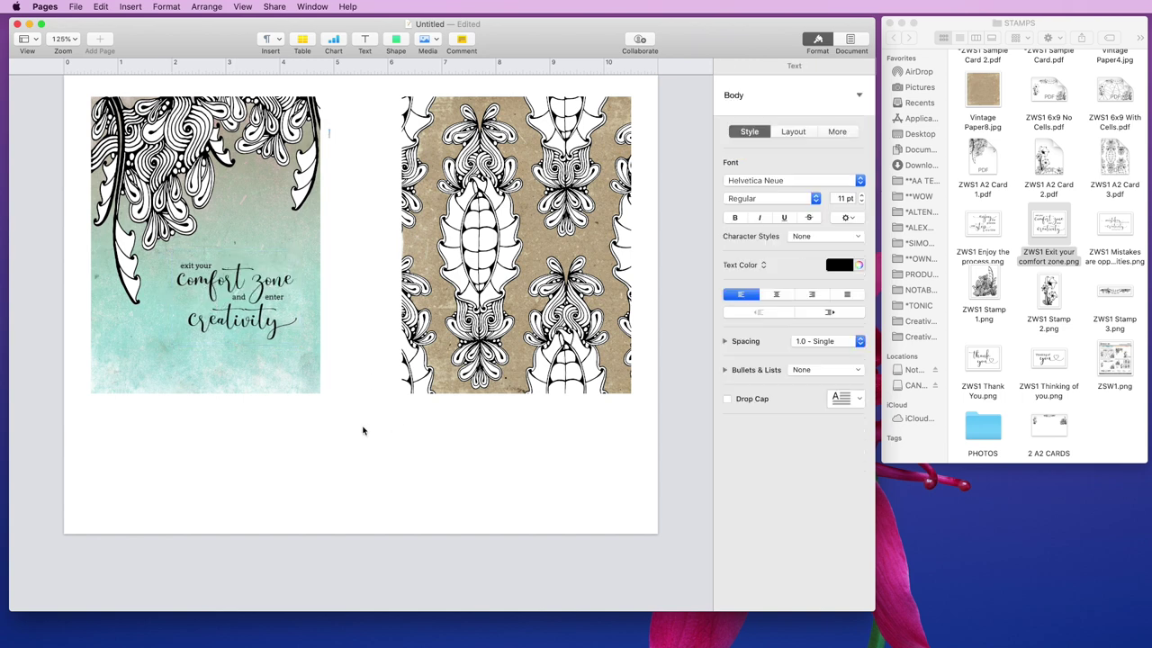
# Give the comfort zone quote image a black Line border and reduce its width to 1 pt
pyautogui.click(231, 288)
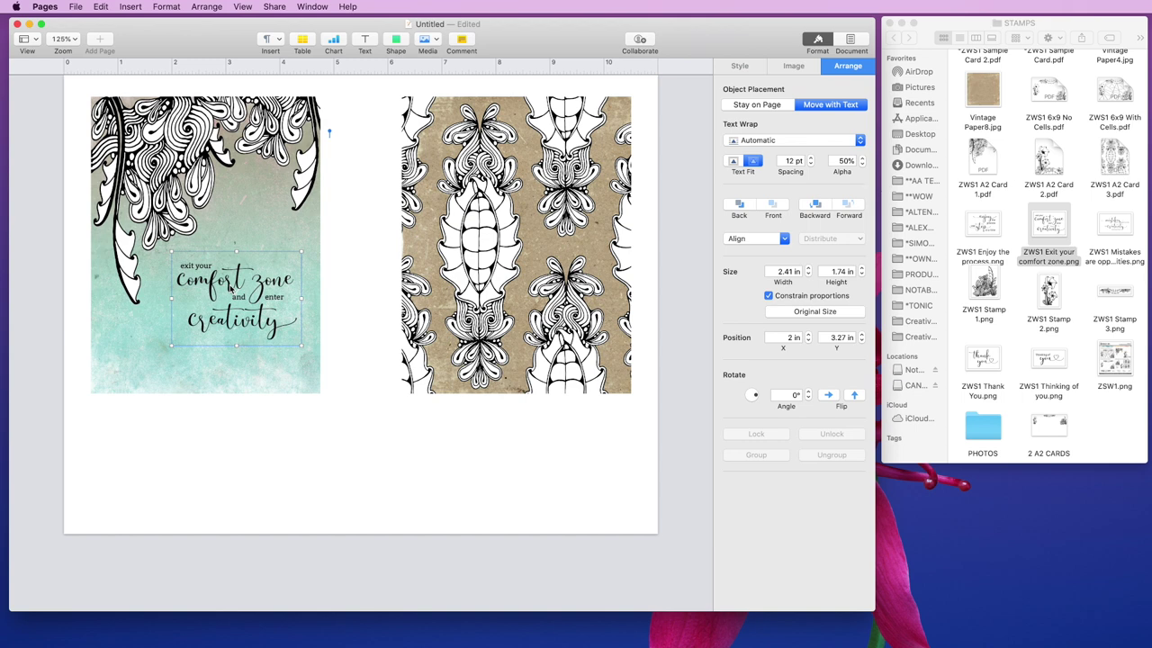
pyautogui.click(738, 69)
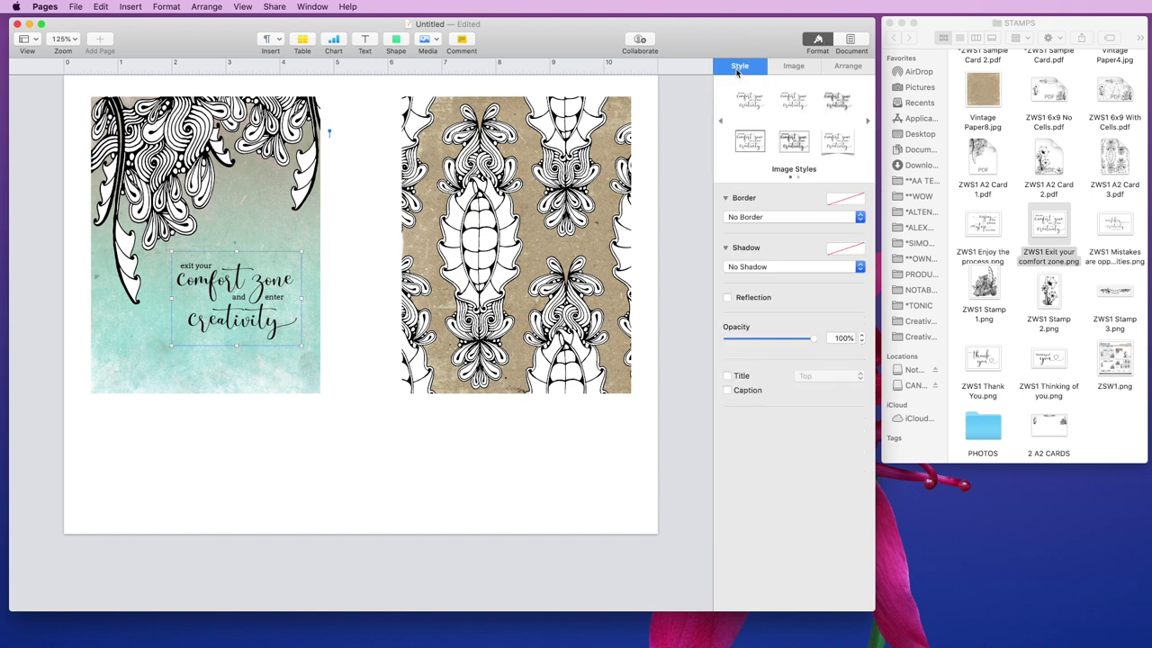
pyautogui.click(772, 219)
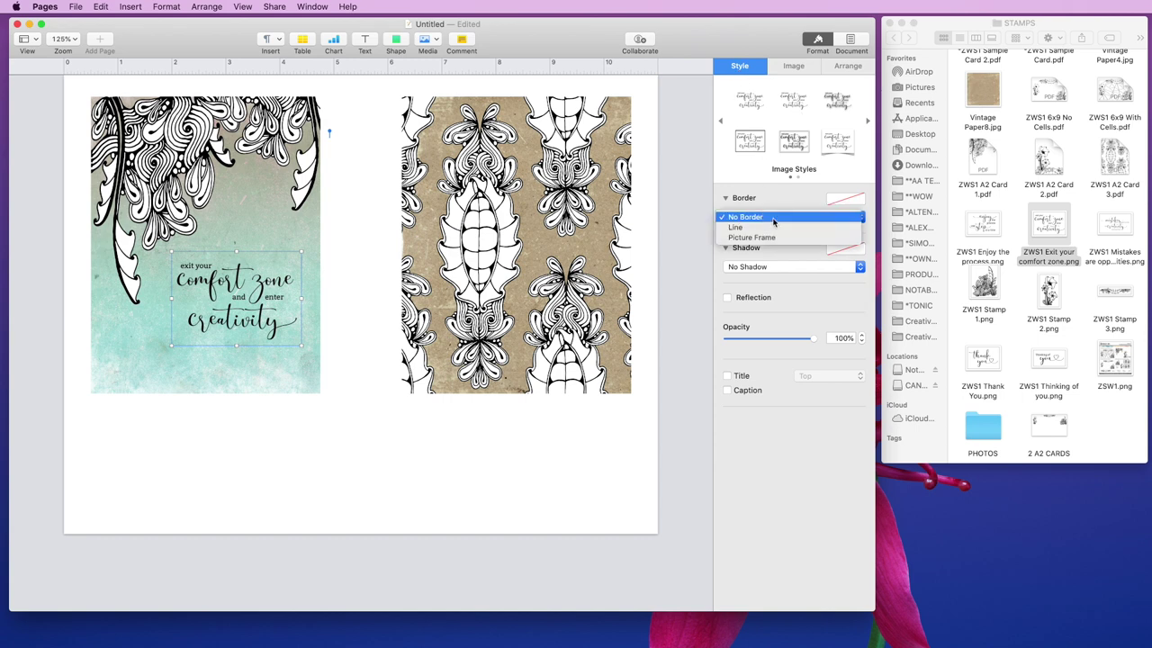
pyautogui.click(770, 219)
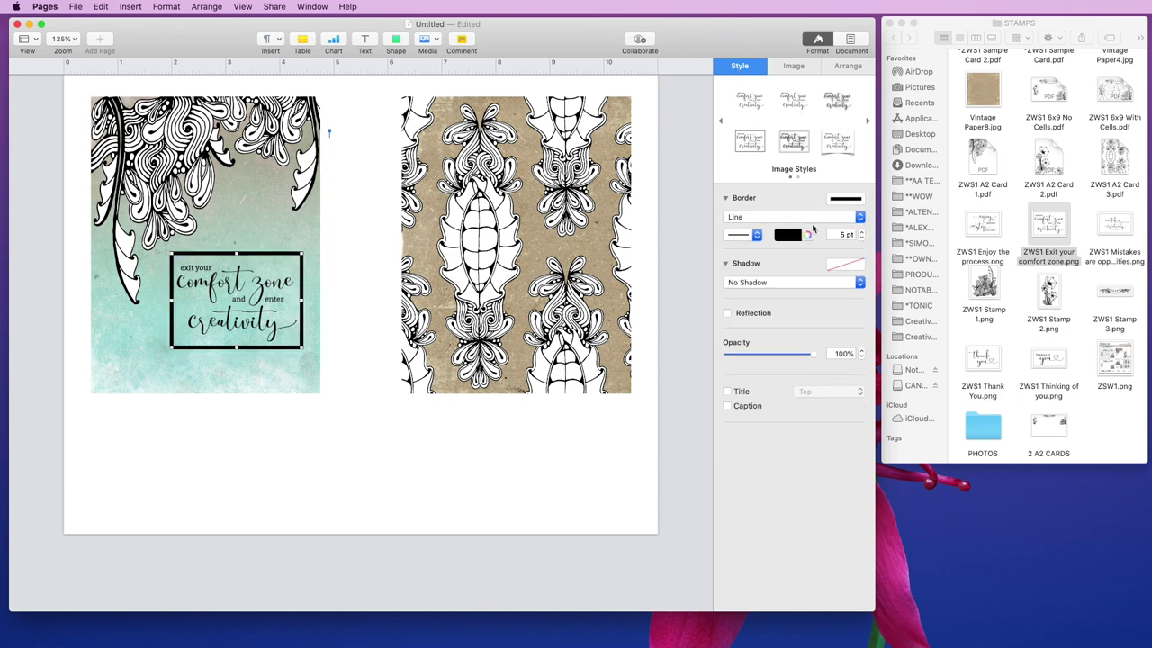
pyautogui.click(862, 237)
pyautogui.click(861, 237)
pyautogui.click(861, 238)
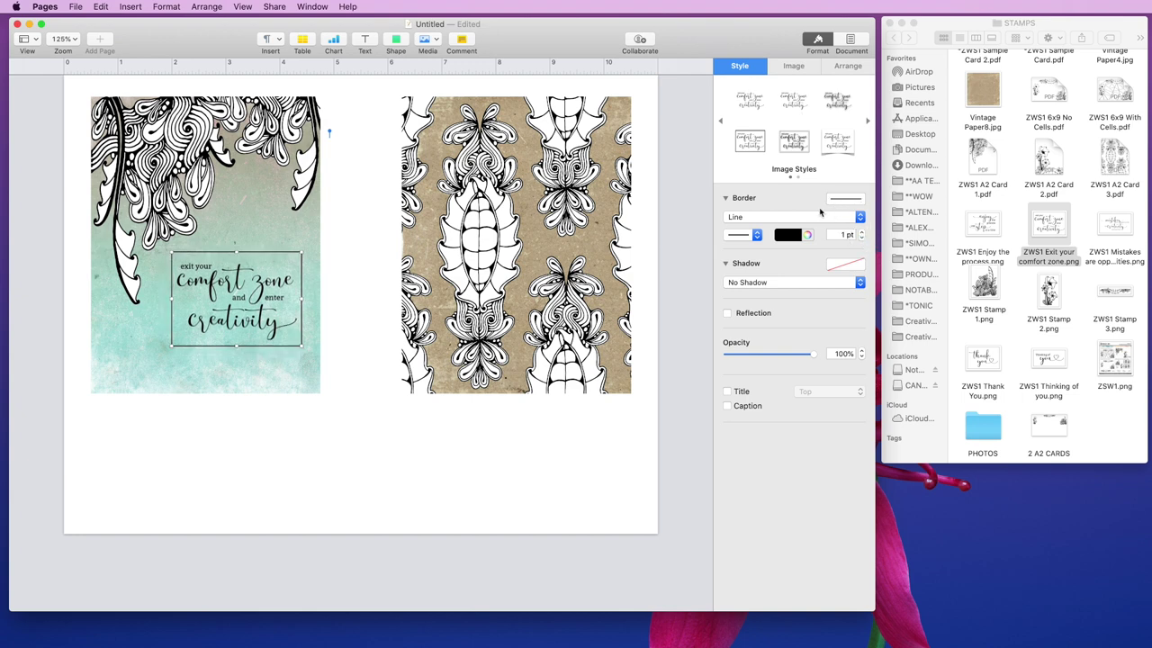
# Change the quote image's border to Picture Frame and view the framed quote deselected
pyautogui.click(765, 217)
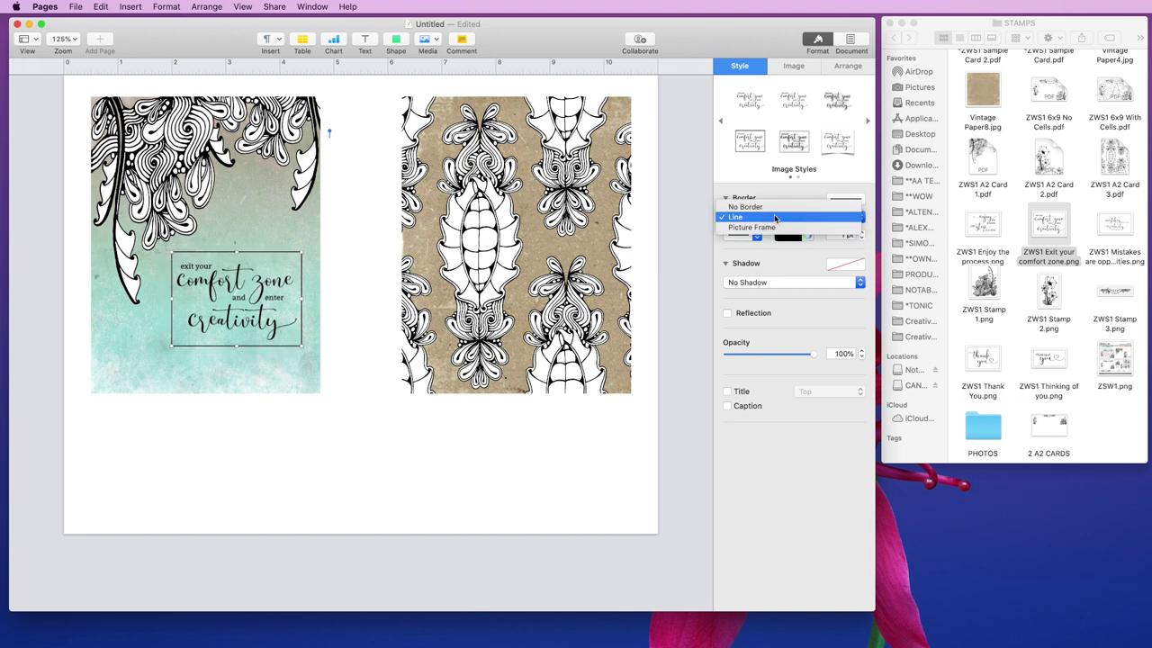
pyautogui.click(770, 227)
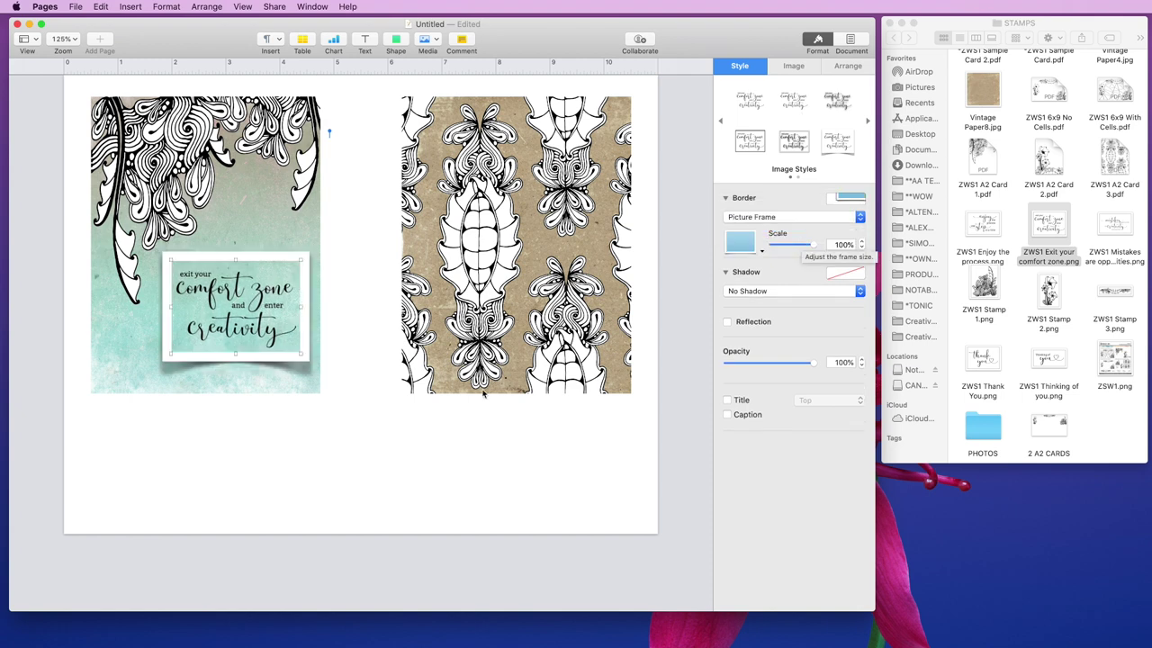
pyautogui.click(274, 441)
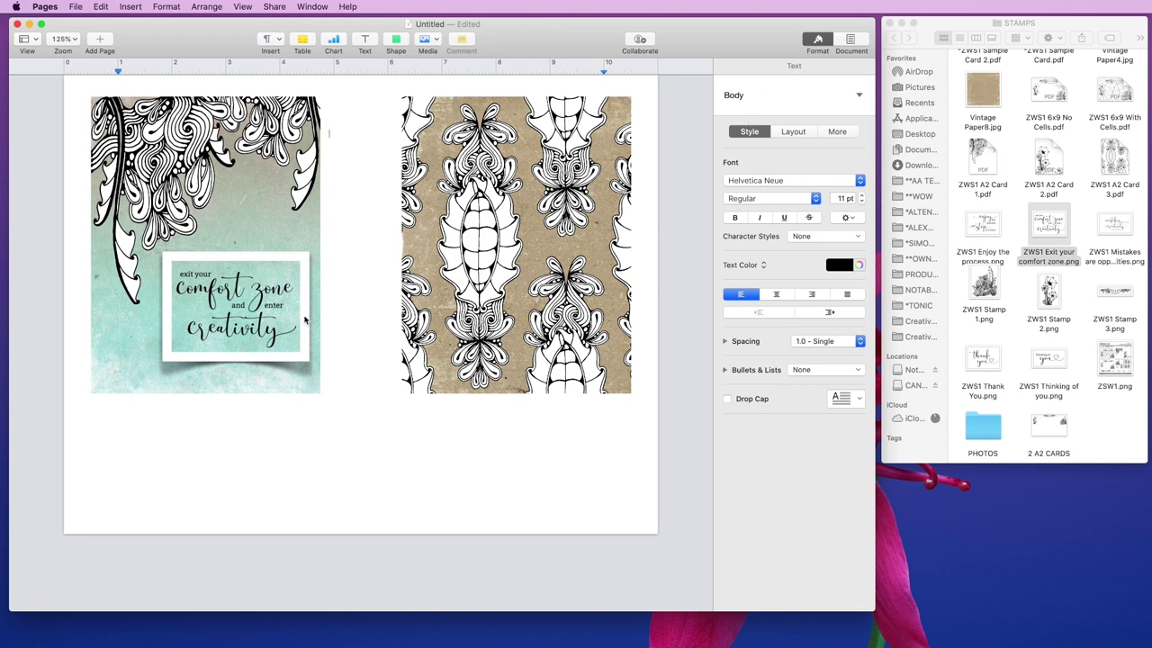
pyautogui.click(193, 310)
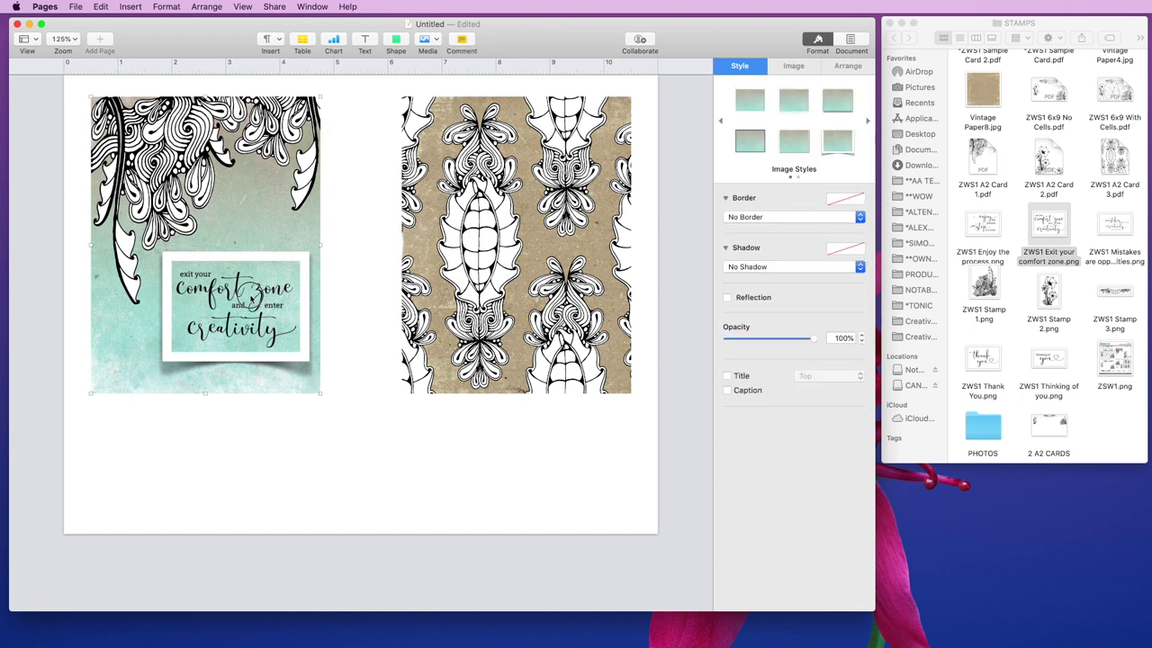
# Set the quote image's border back to No Border
pyautogui.click(266, 301)
pyautogui.click(771, 217)
pyautogui.click(767, 196)
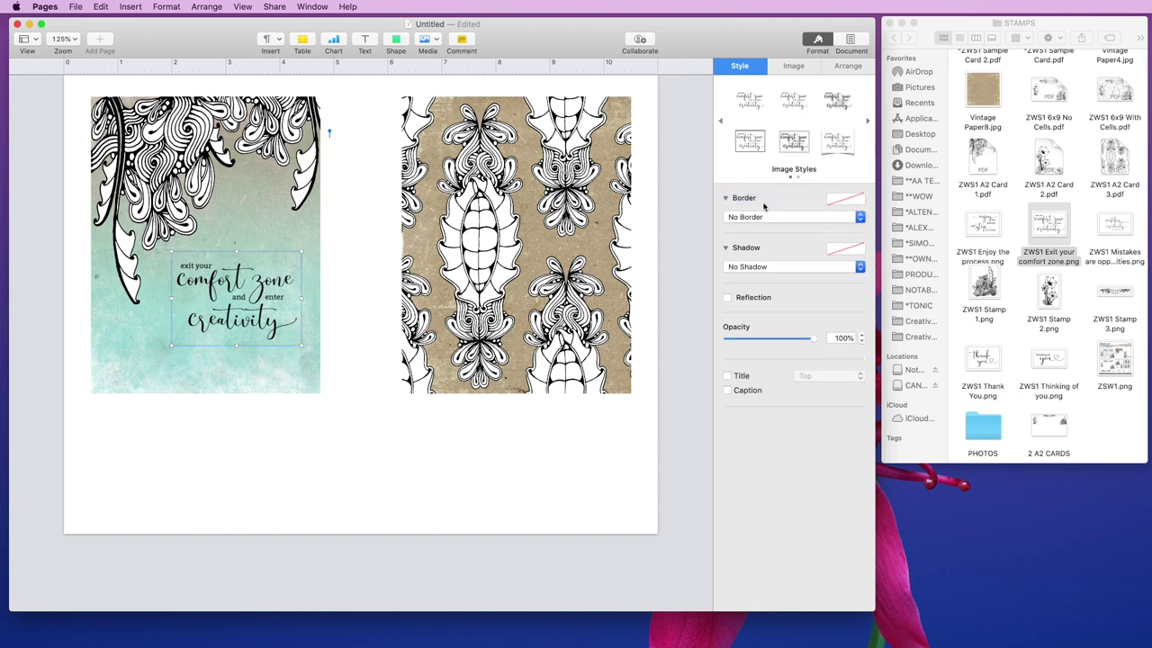
# Try a Drop Shadow with 2 pt blur and 1 pt offset on the quote image, and return it to No Shadow
pyautogui.click(796, 267)
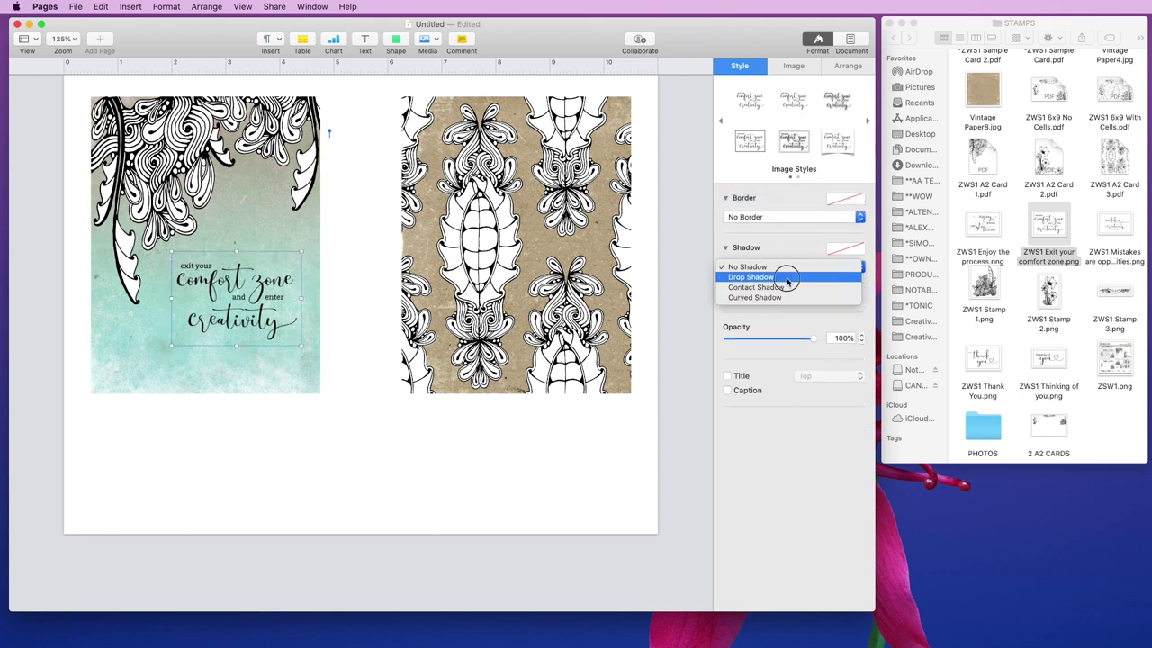
pyautogui.click(788, 273)
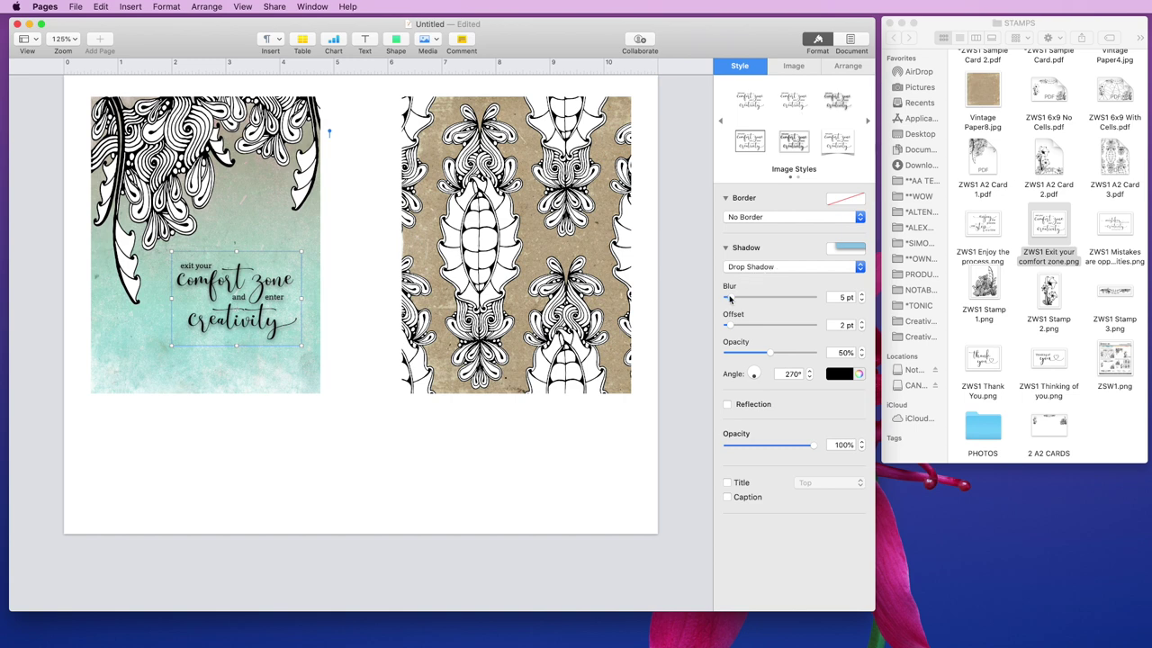
pyautogui.moveTo(727, 323); pyautogui.dragTo(725, 300)
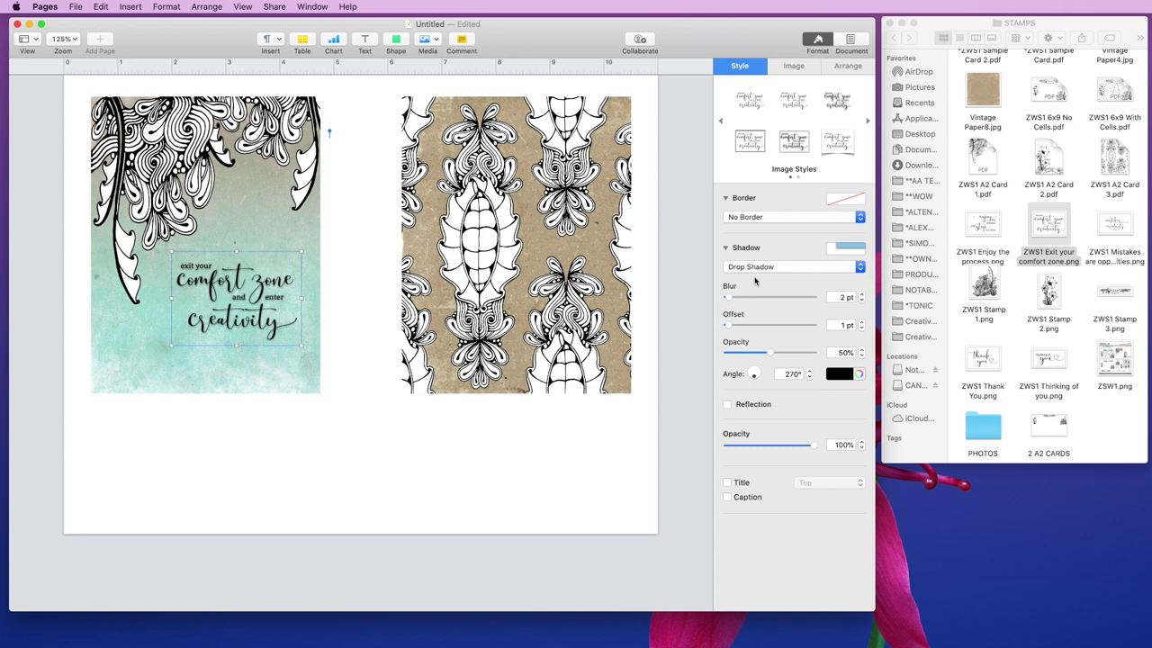
pyautogui.click(761, 267)
pyautogui.click(761, 259)
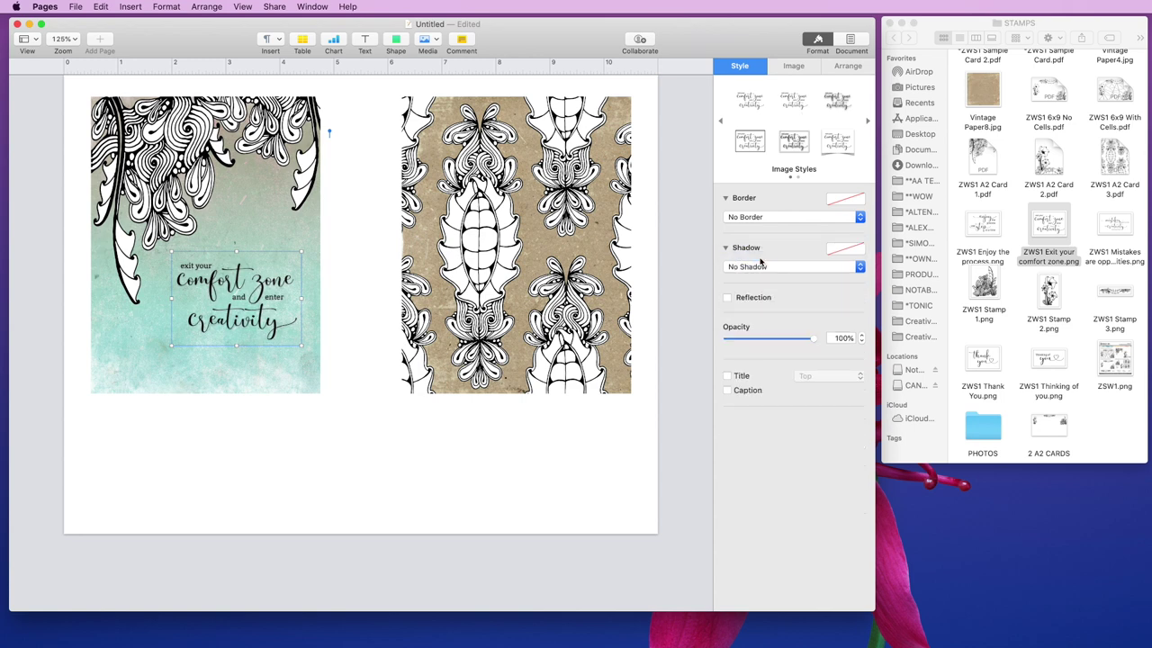
# Apply a Drop Shadow to the line-art pattern on the teal card
pyautogui.click(171, 140)
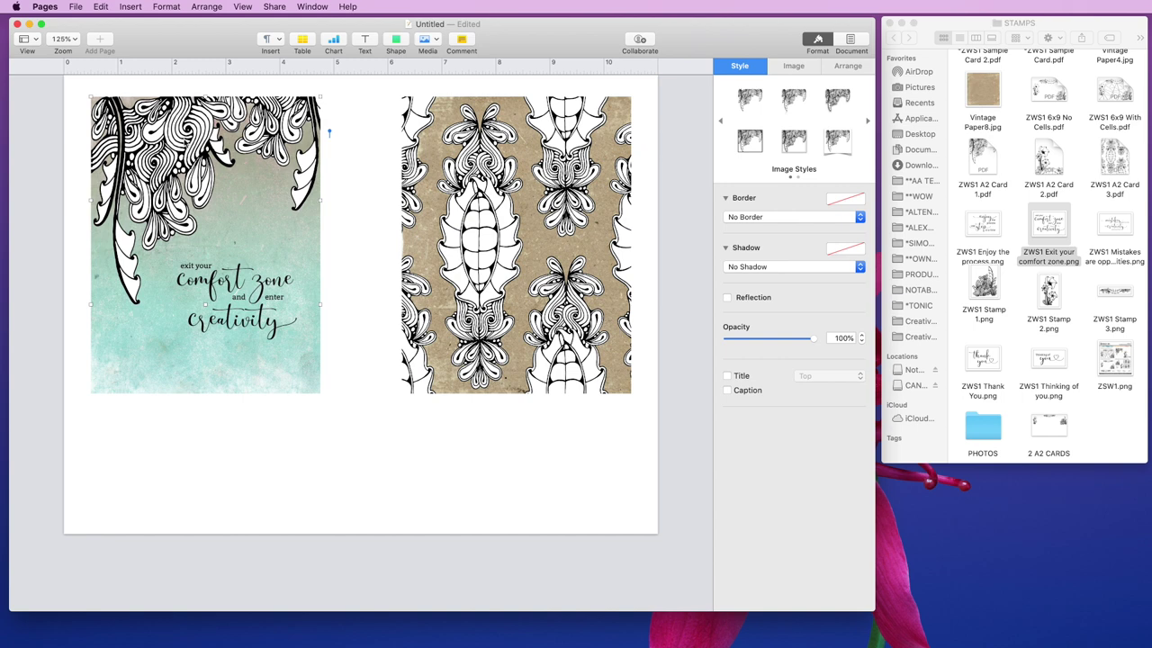
pyautogui.click(768, 267)
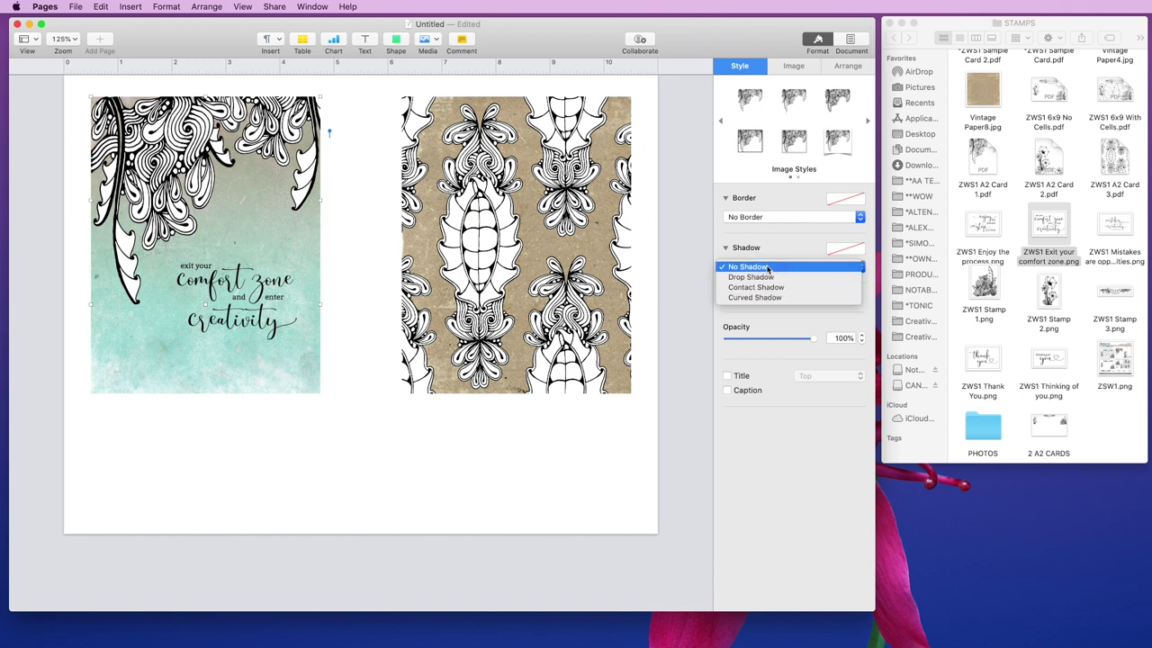
pyautogui.click(763, 277)
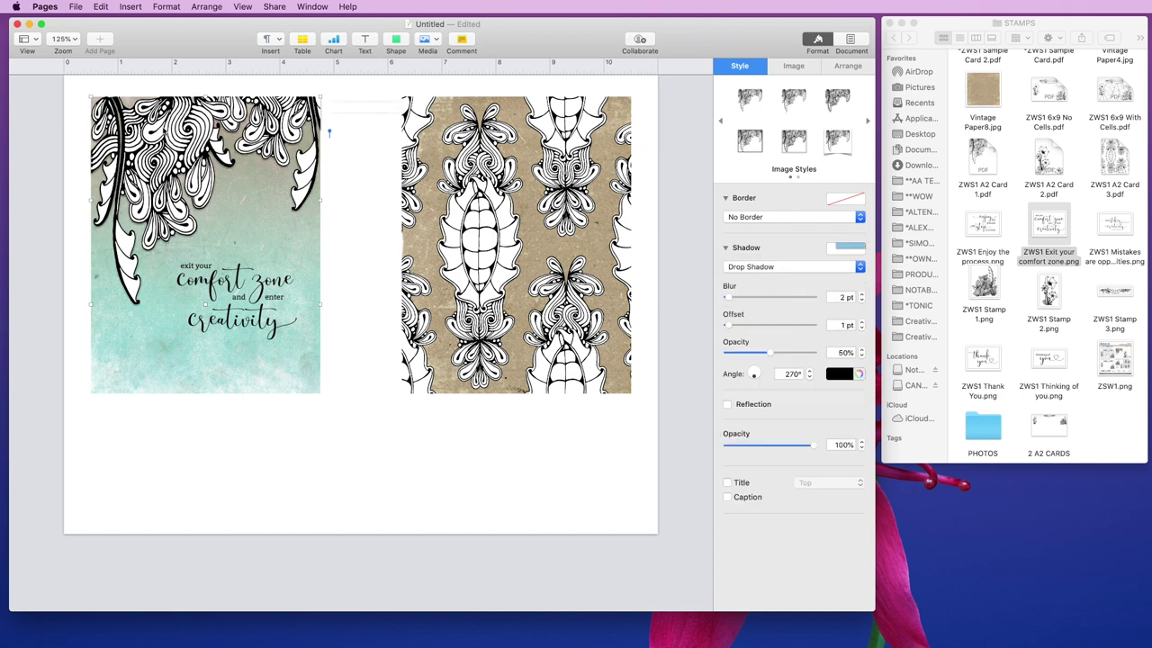
# Adjust the teal card pattern's drop shadow to 5 pt blur, 3 pt offset and a 291.8° angle
pyautogui.moveTo(728, 299); pyautogui.dragTo(731, 327)
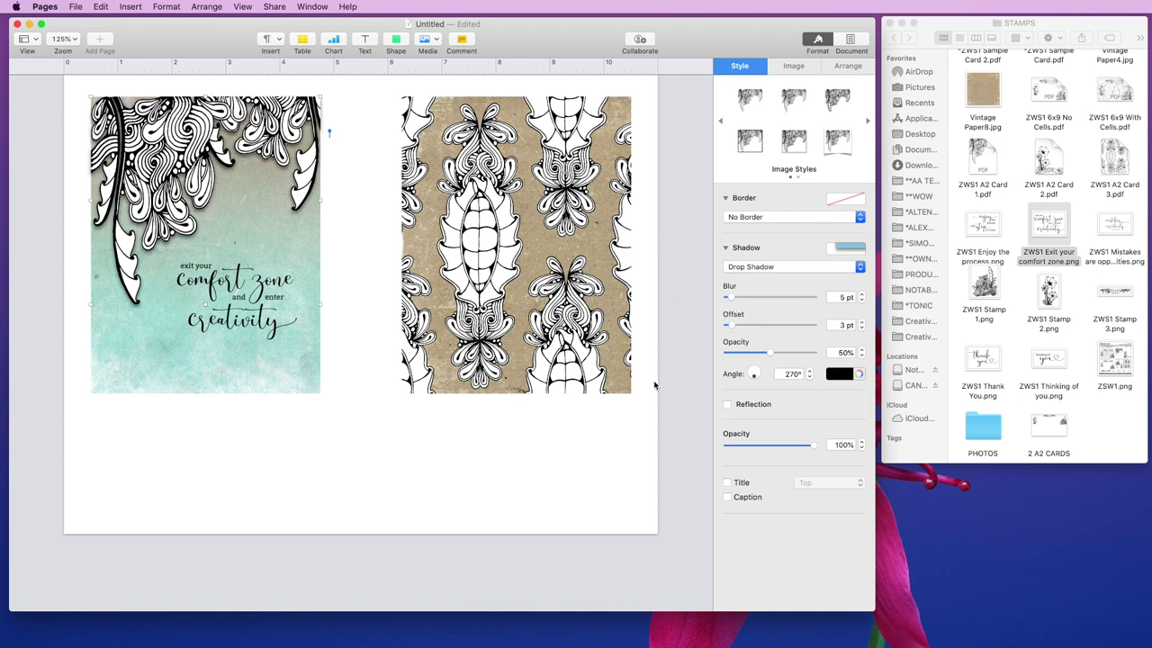
pyautogui.moveTo(756, 381)
pyautogui.mouseDown()
pyautogui.moveTo(763, 371)
pyautogui.moveTo(757, 382)
pyautogui.mouseUp()
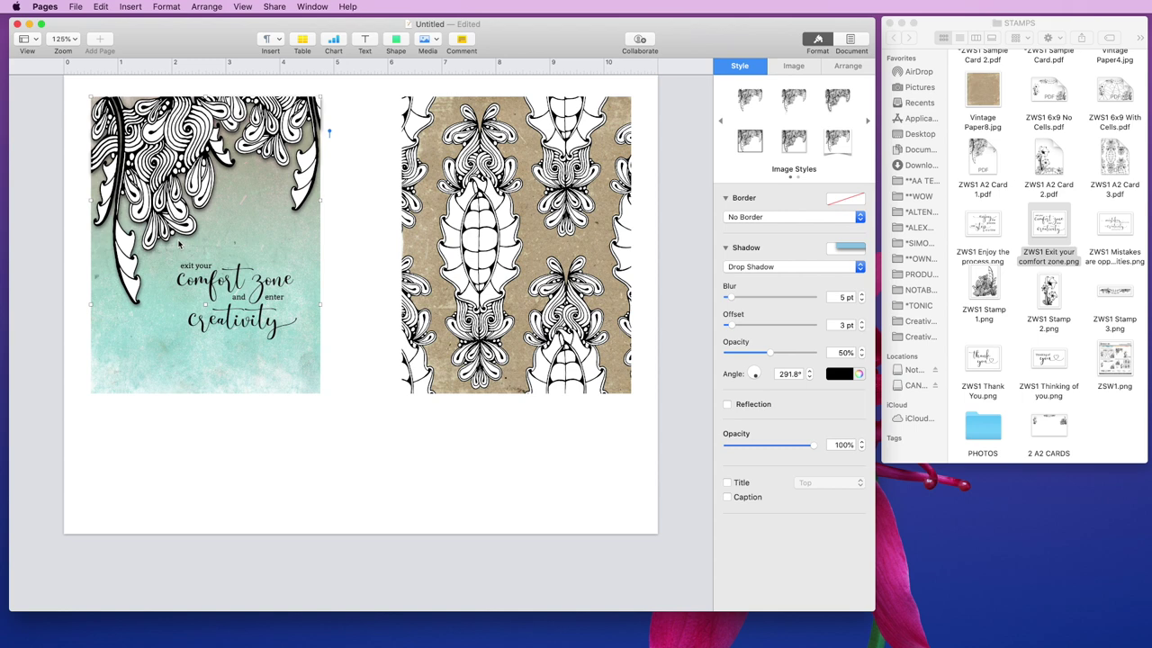
# Try a green and a dark teal shadow colour on the teal card's pattern, and return it to black
pyautogui.click(843, 376)
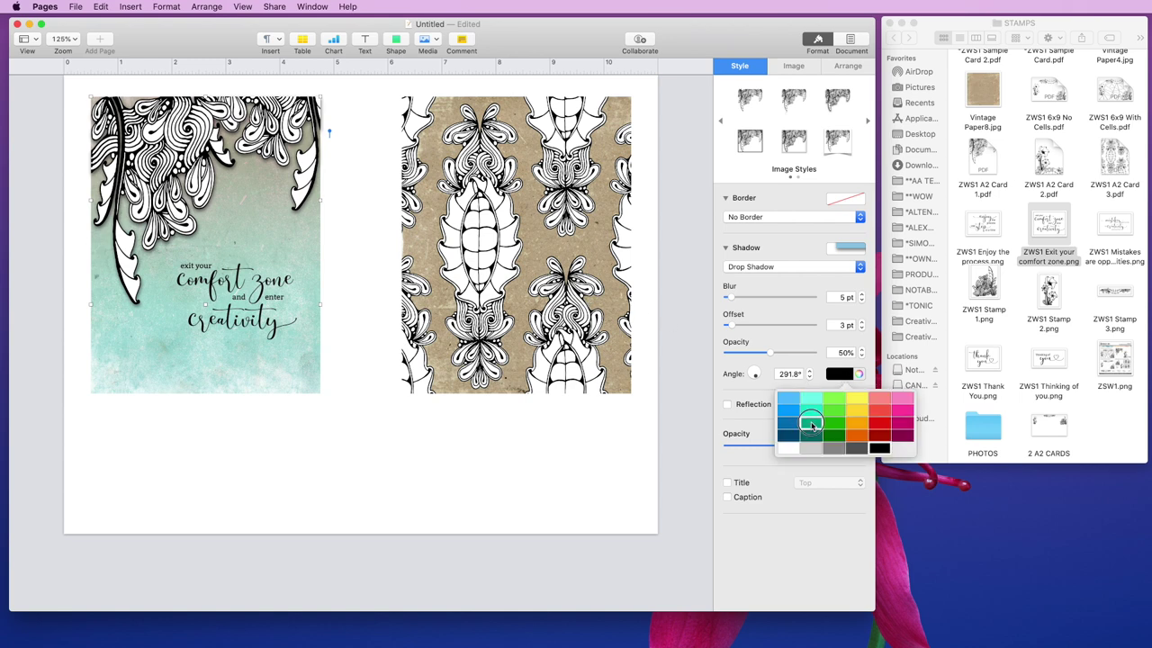
pyautogui.click(811, 425)
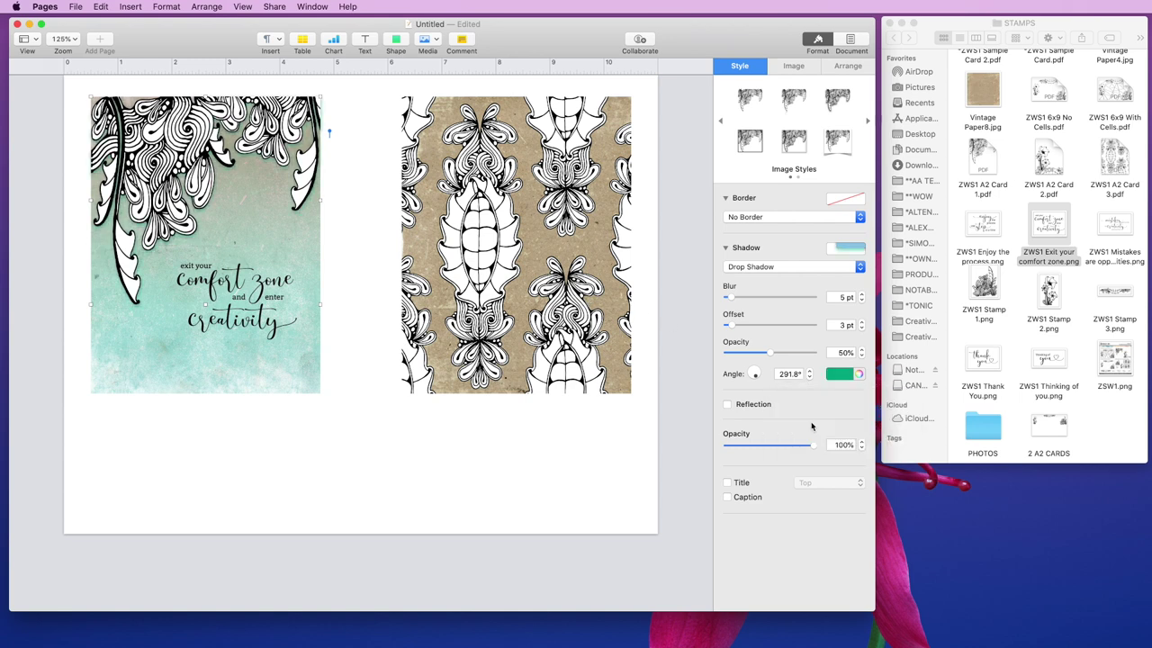
pyautogui.click(846, 375)
pyautogui.click(817, 439)
pyautogui.click(849, 376)
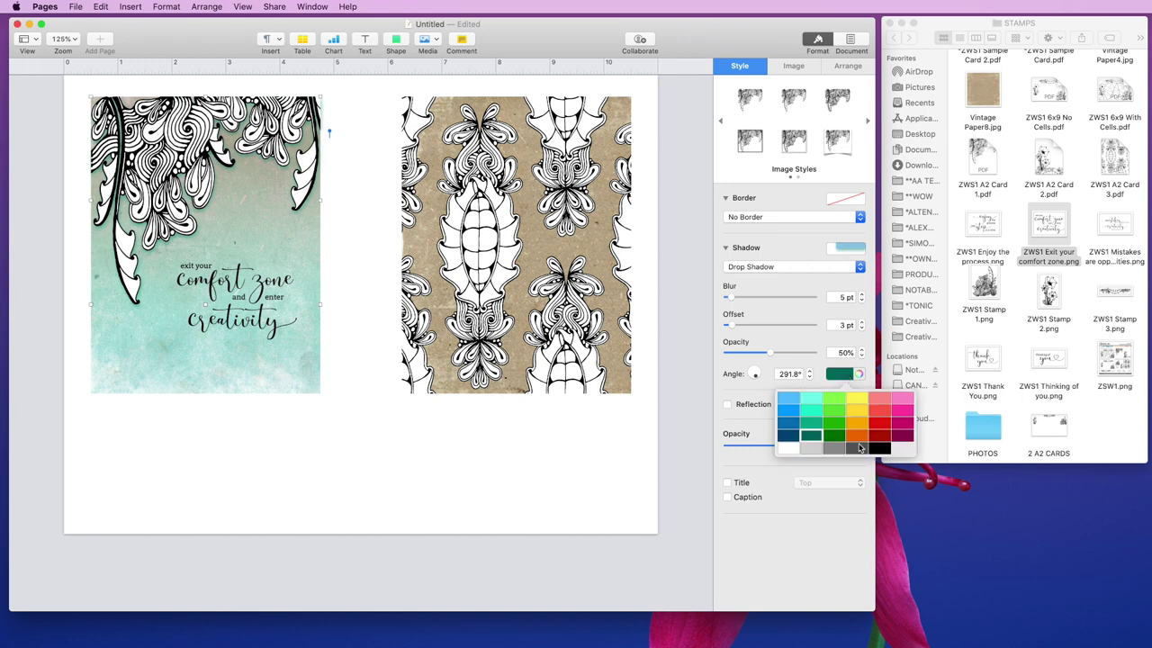
pyautogui.click(879, 449)
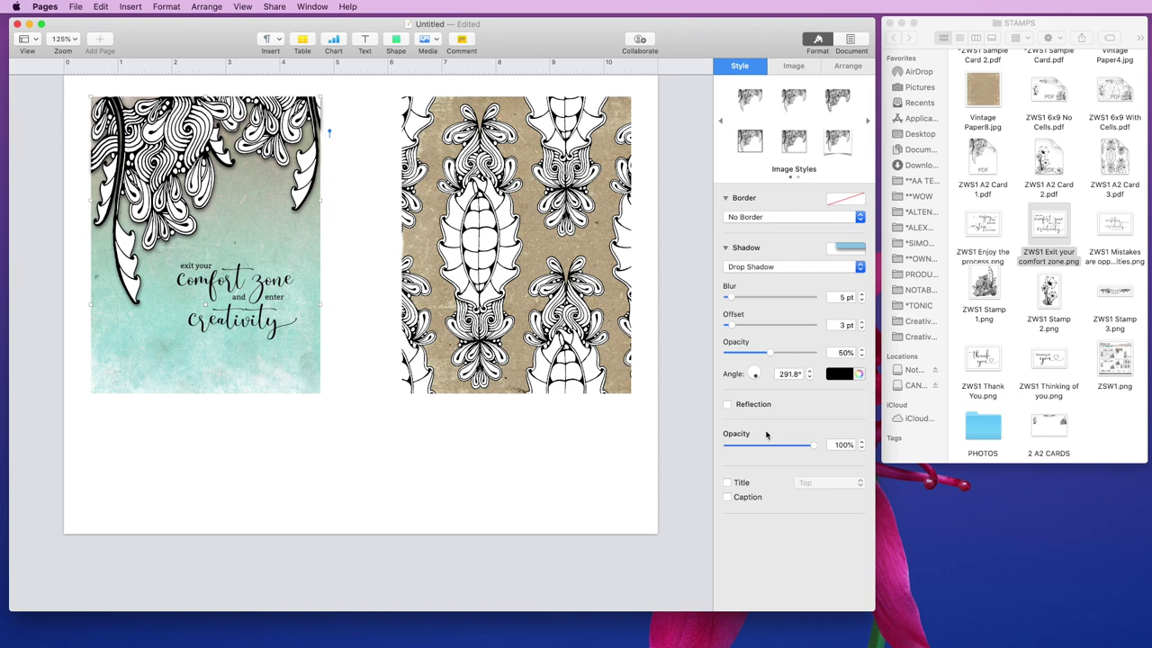
# Apply a Drop Shadow with 5 pt blur and 3 pt offset to the line-art pattern on the tan card
pyautogui.click(501, 238)
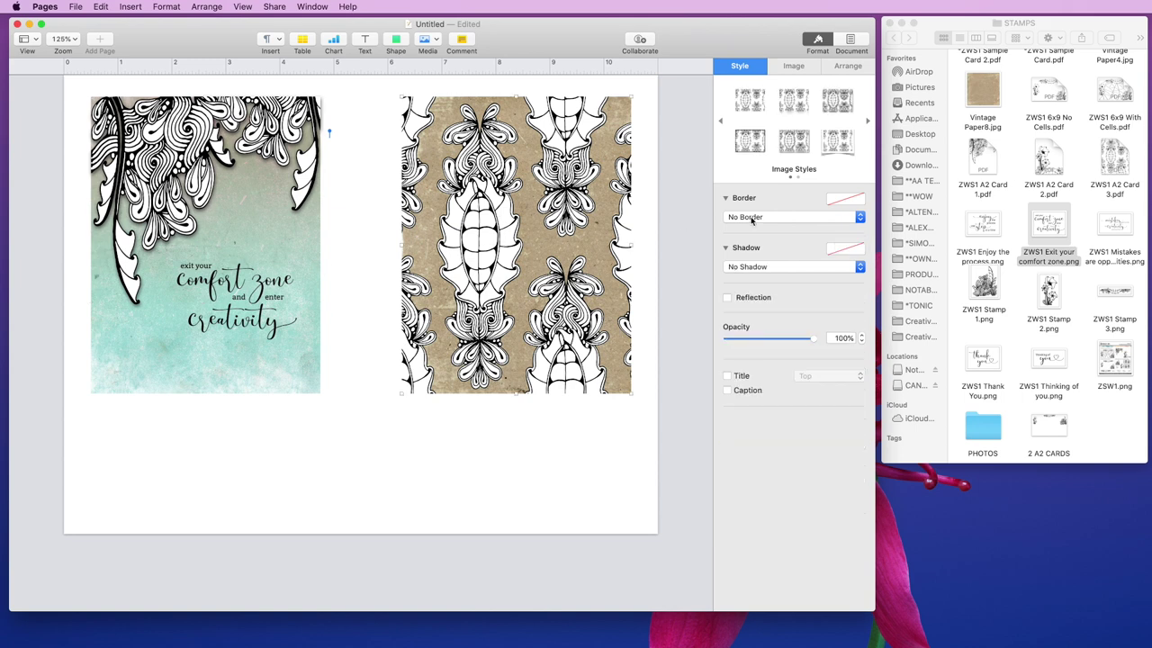
pyautogui.click(759, 267)
pyautogui.click(767, 275)
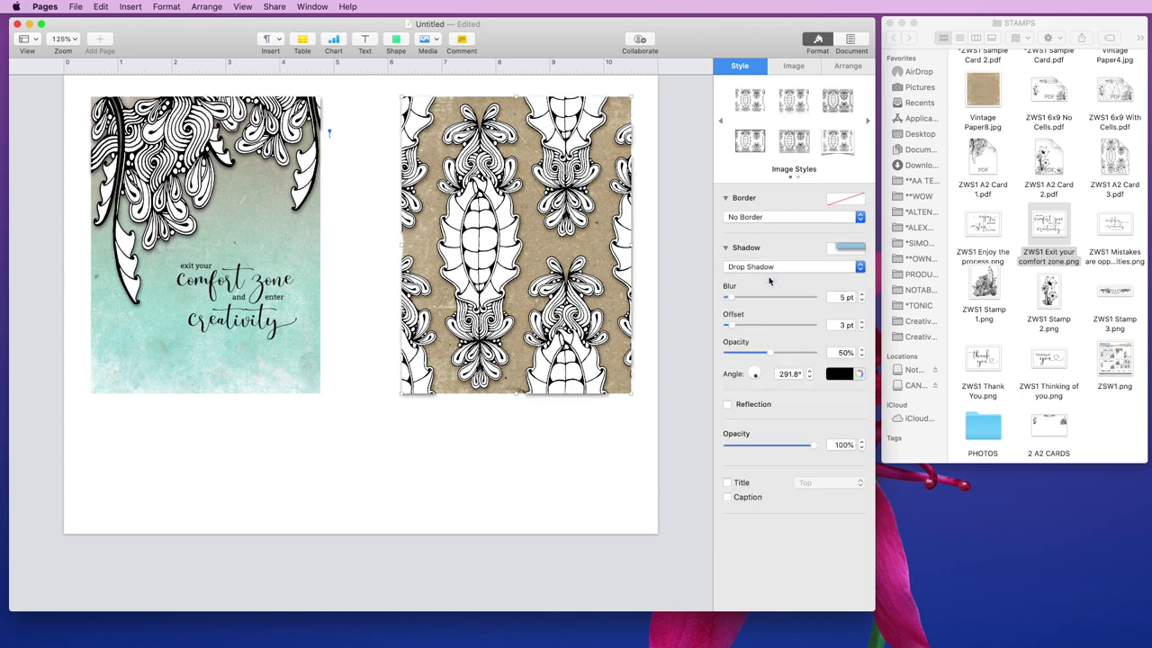
# Compare the tan card's pattern with No Shadow, and restore its Drop Shadow
pyautogui.click(769, 275)
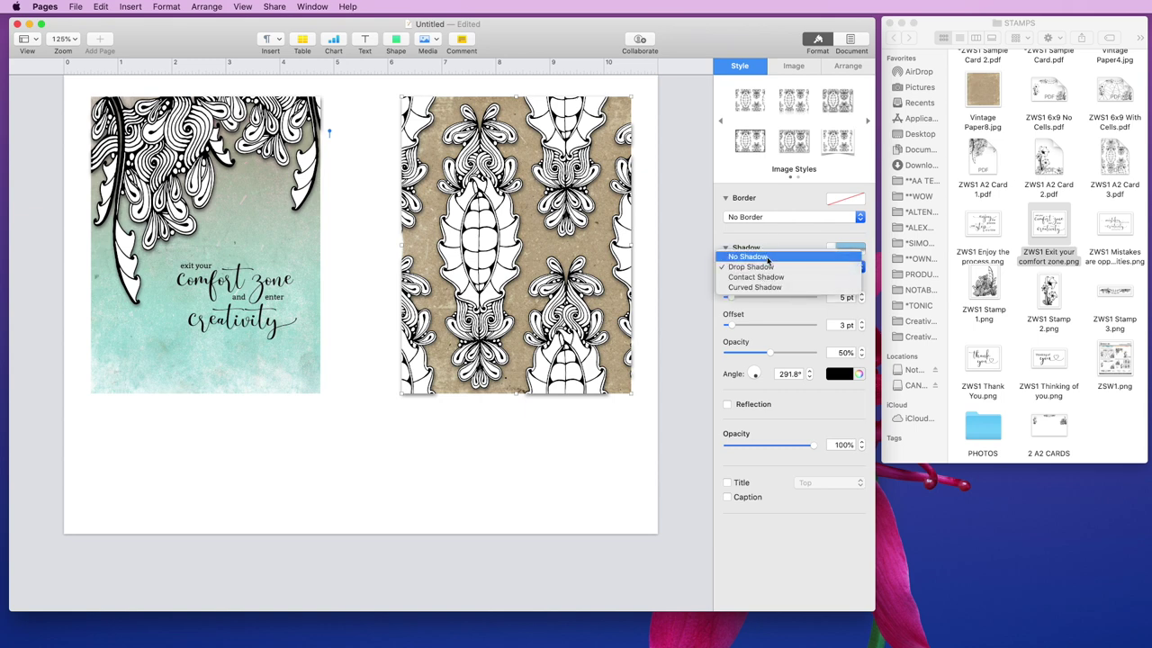
pyautogui.click(767, 257)
pyautogui.click(768, 267)
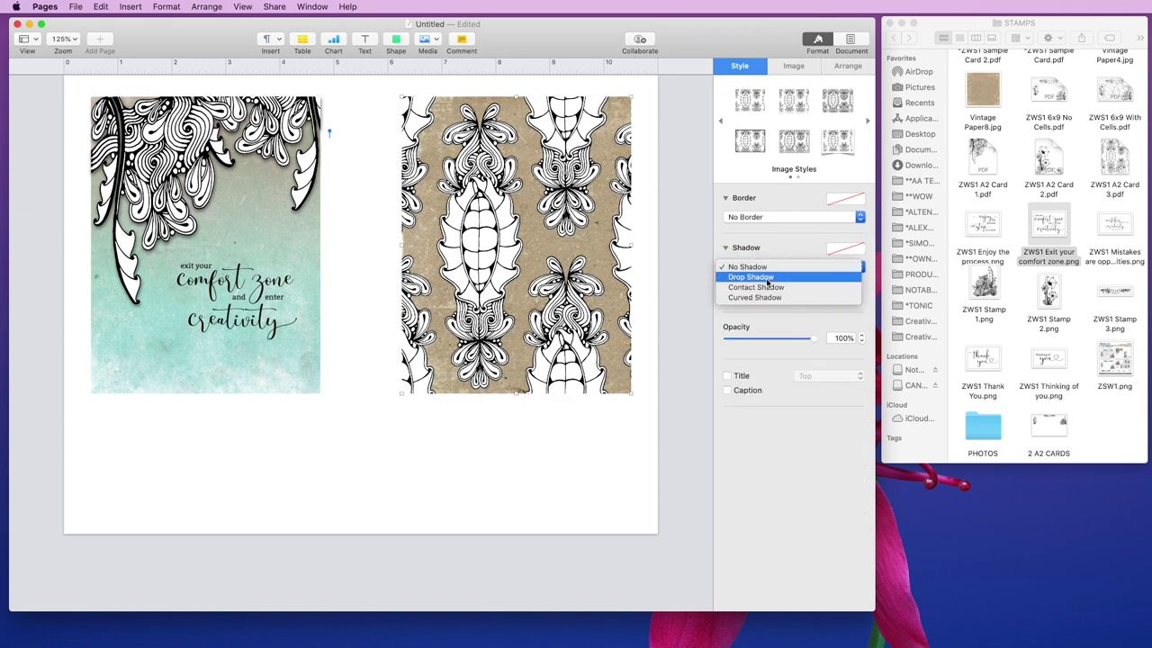
pyautogui.click(767, 282)
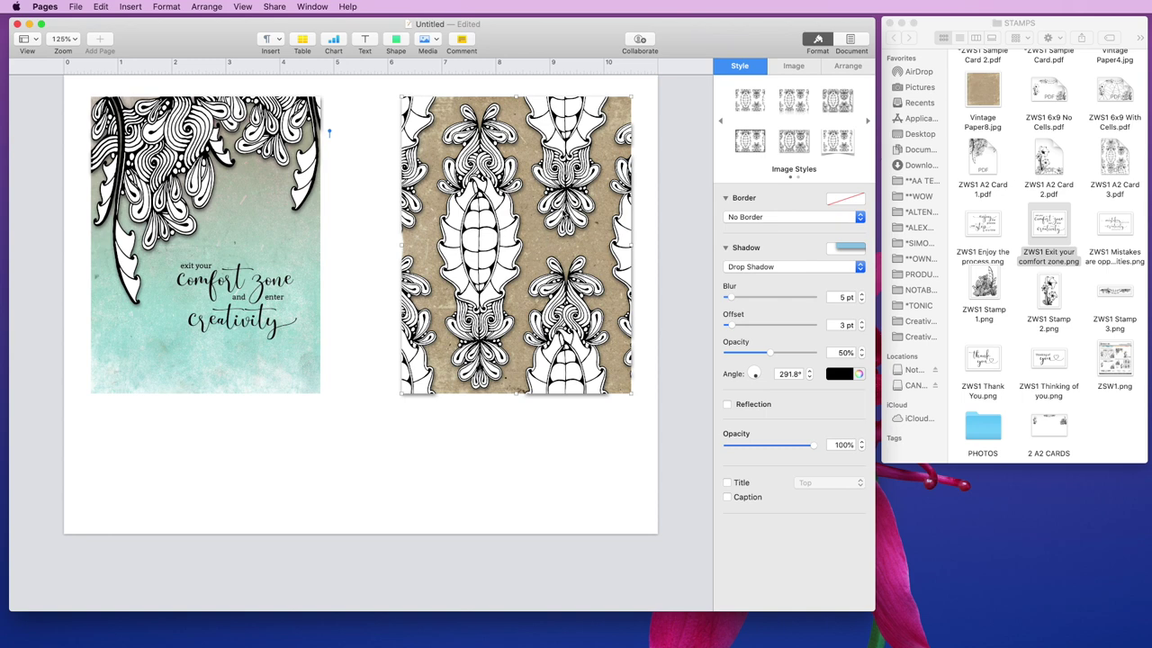
# Shift the quote image slightly left and down on the teal card
pyautogui.moveTo(231, 286)
pyautogui.mouseDown()
pyautogui.moveTo(494, 284)
pyautogui.moveTo(424, 288)
pyautogui.moveTo(220, 202)
pyautogui.moveTo(221, 292)
pyautogui.mouseUp()
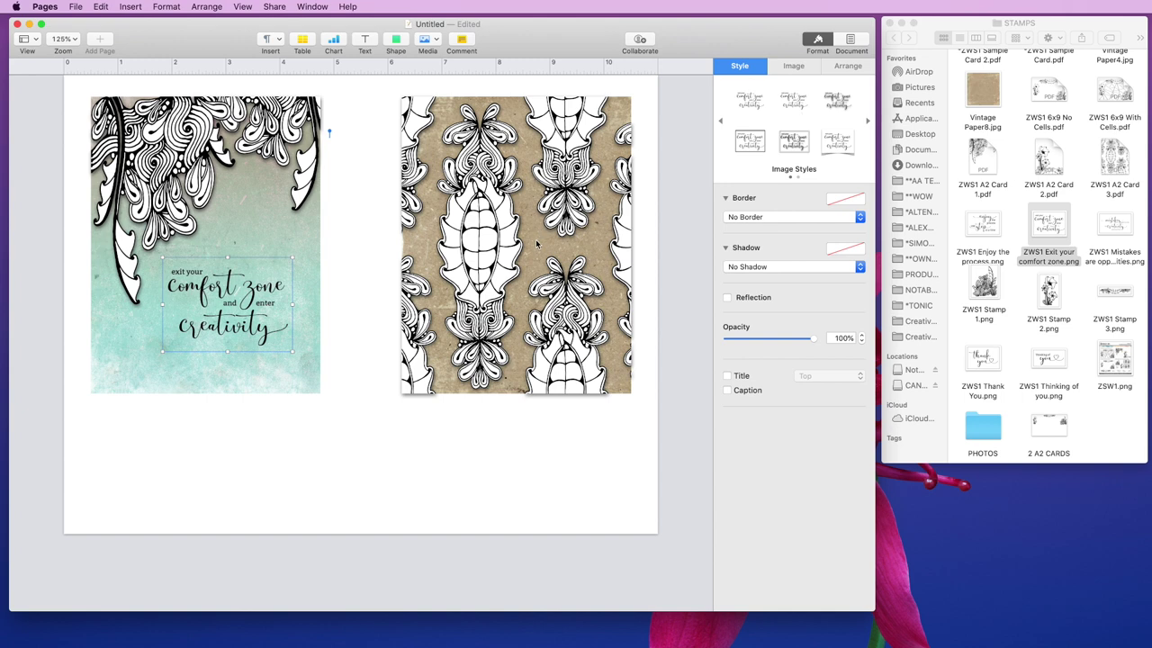
# Insert a circle shape and change its fill to white
pyautogui.click(398, 45)
pyautogui.click(495, 142)
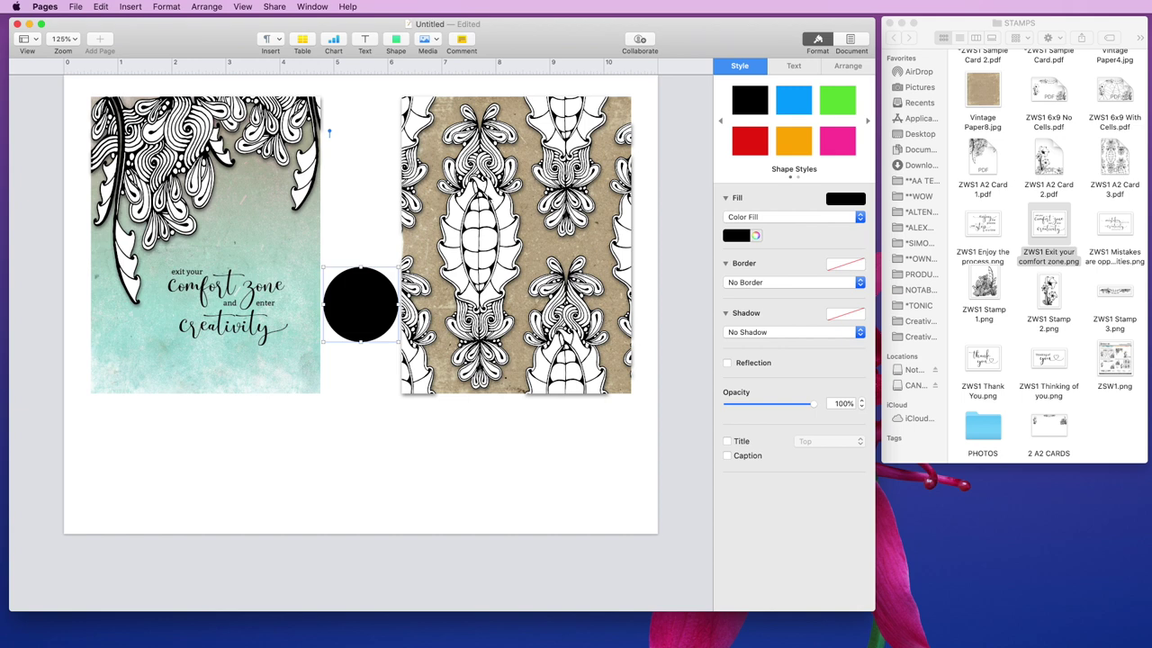
pyautogui.click(756, 234)
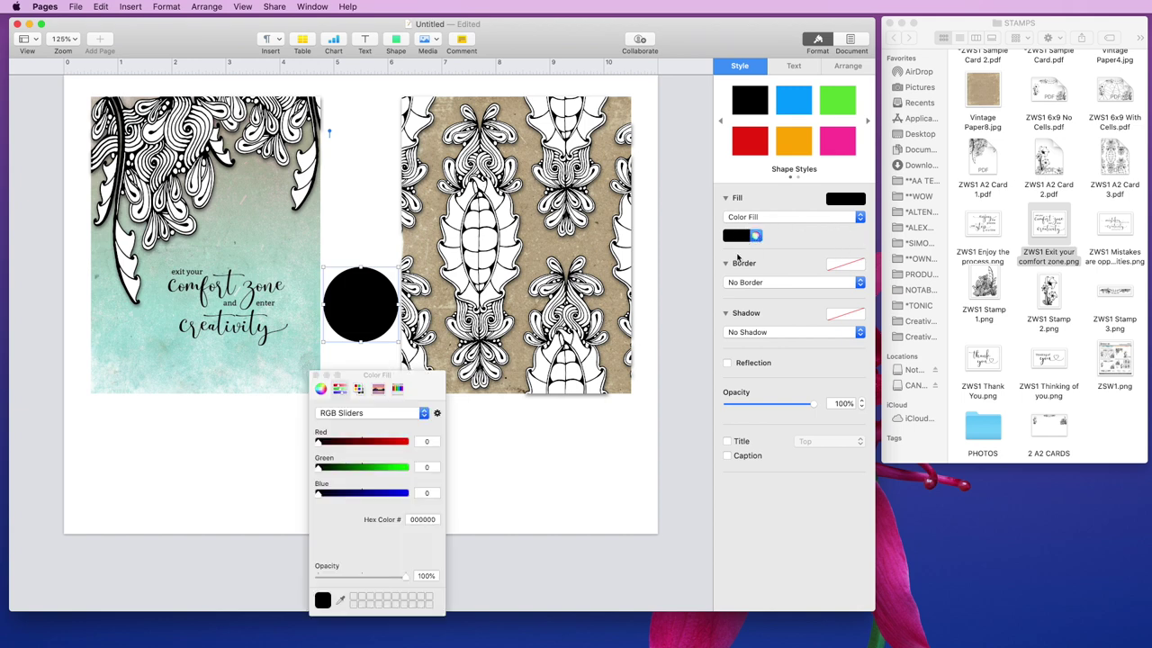
pyautogui.click(736, 235)
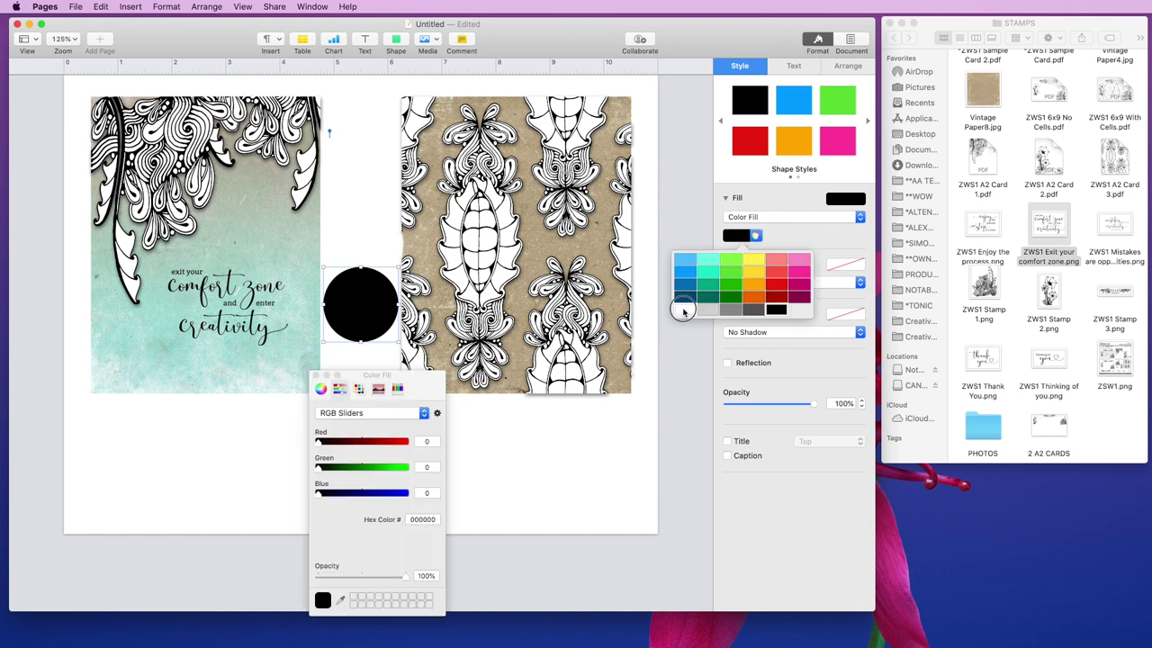
pyautogui.click(684, 311)
pyautogui.click(315, 375)
# Move the white circle onto the tan card between two motifs, shrink it to about 1.26 in across and fine-tune its position
pyautogui.moveTo(363, 311); pyautogui.dragTo(564, 231)
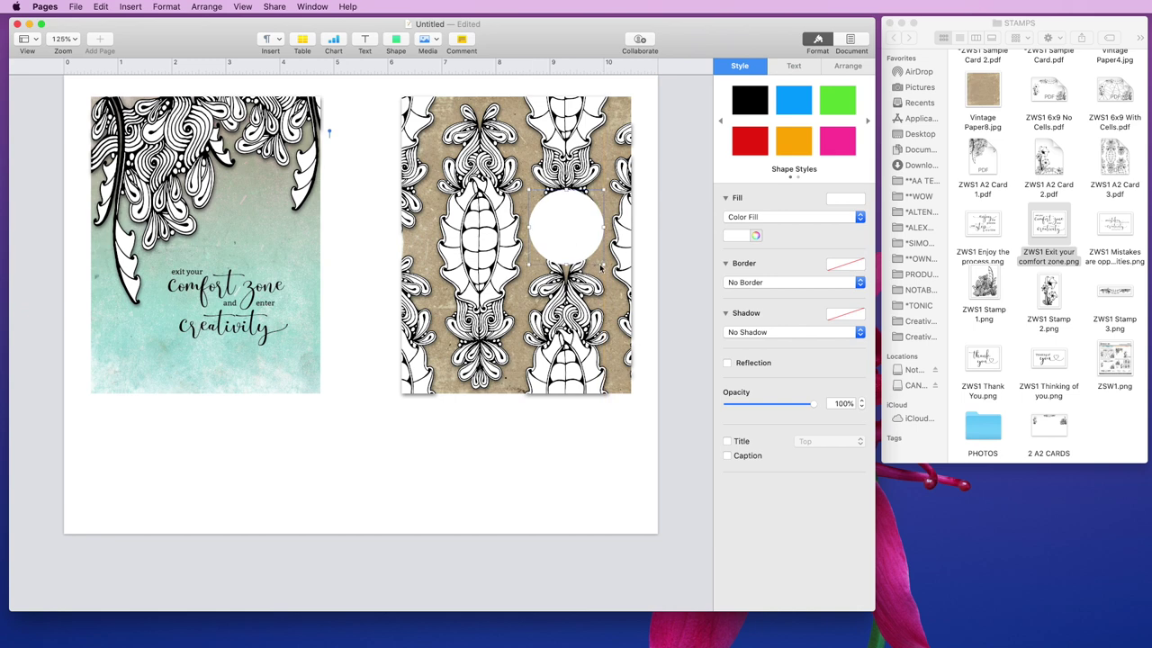
pyautogui.moveTo(602, 266); pyautogui.dragTo(570, 224)
pyautogui.press('Up')
pyautogui.press('Up')
pyautogui.press('Right')
pyautogui.press('Right')
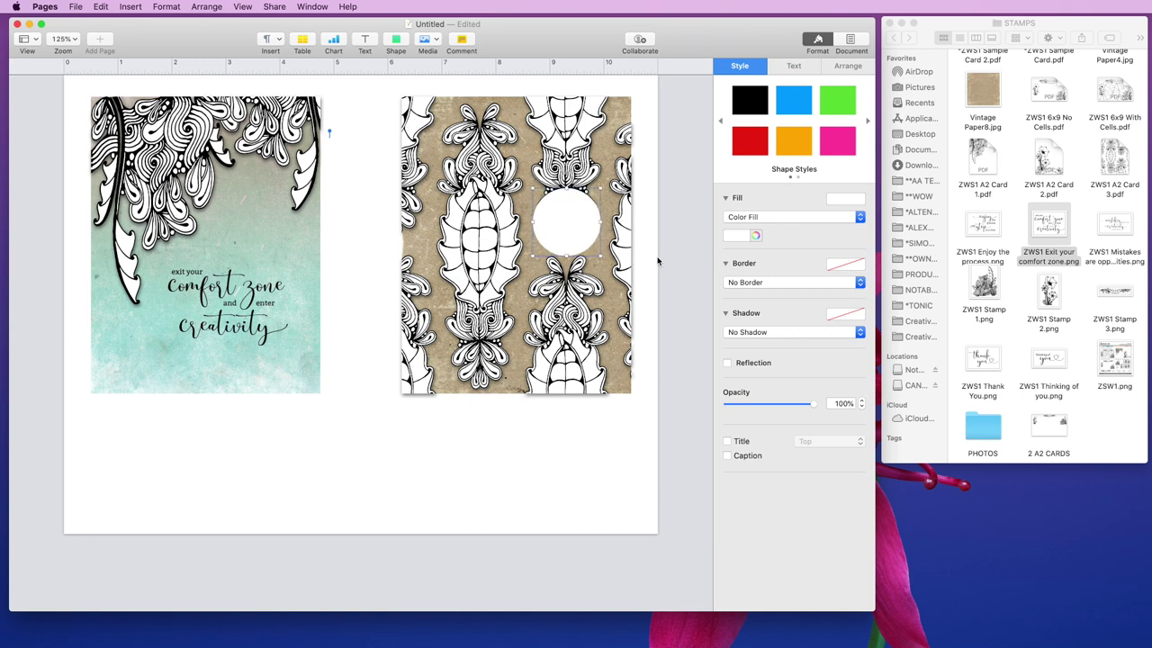
pyautogui.press('Up')
# Apply a Drop Shadow to the white circle and deselect it
pyautogui.click(782, 332)
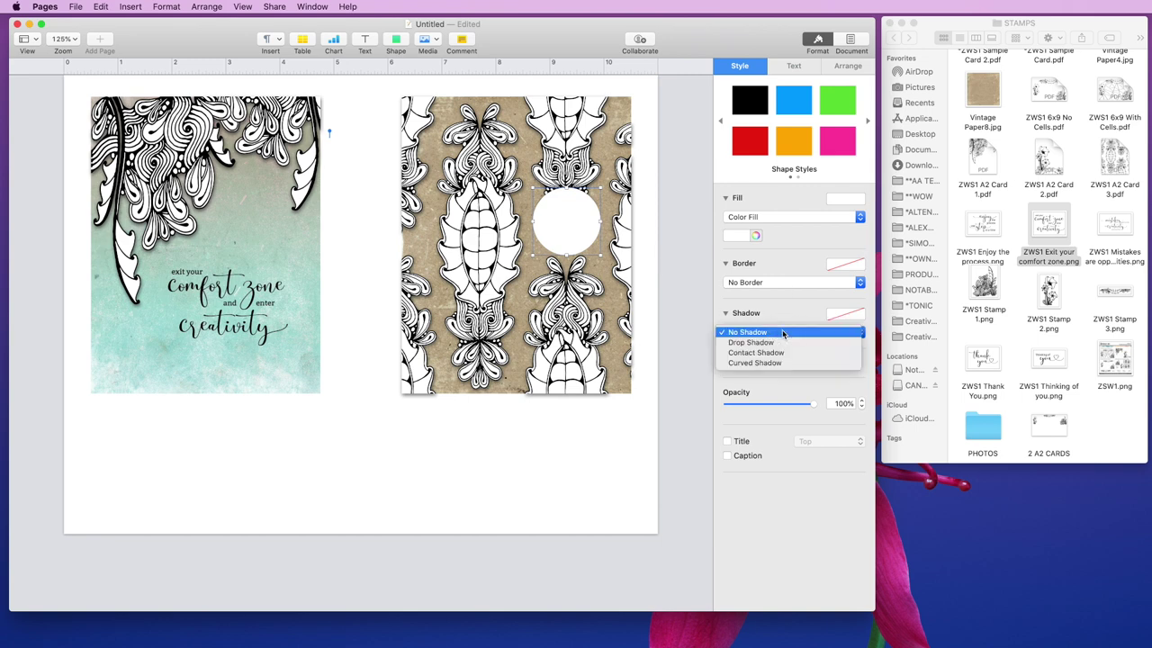
pyautogui.click(783, 345)
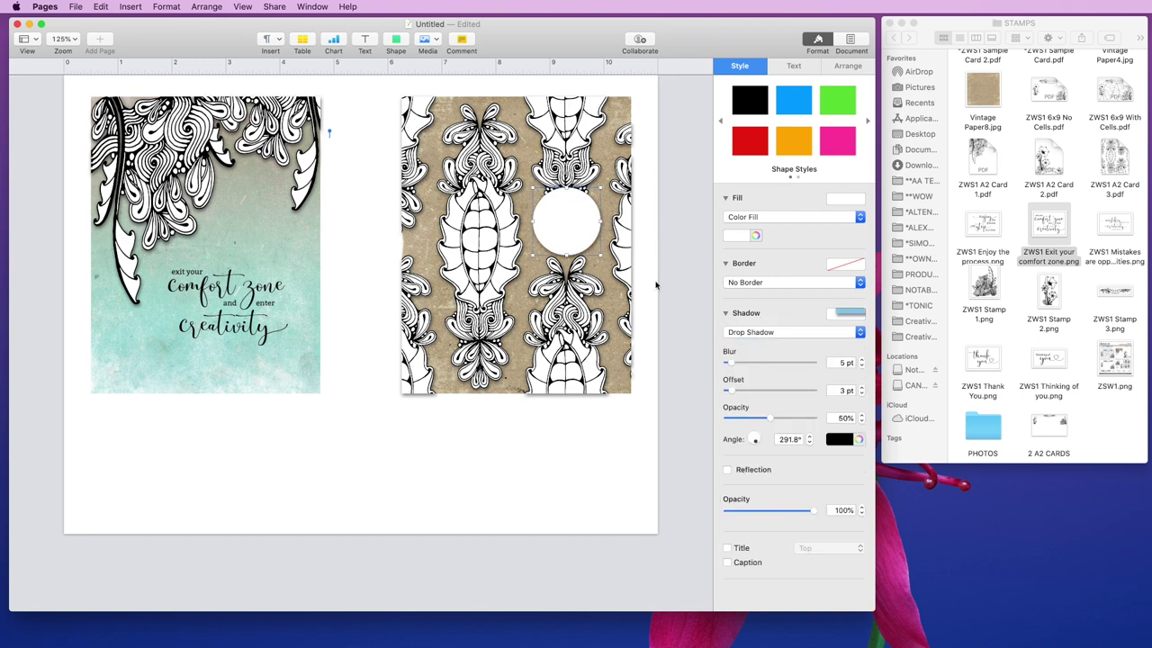
pyautogui.click(698, 313)
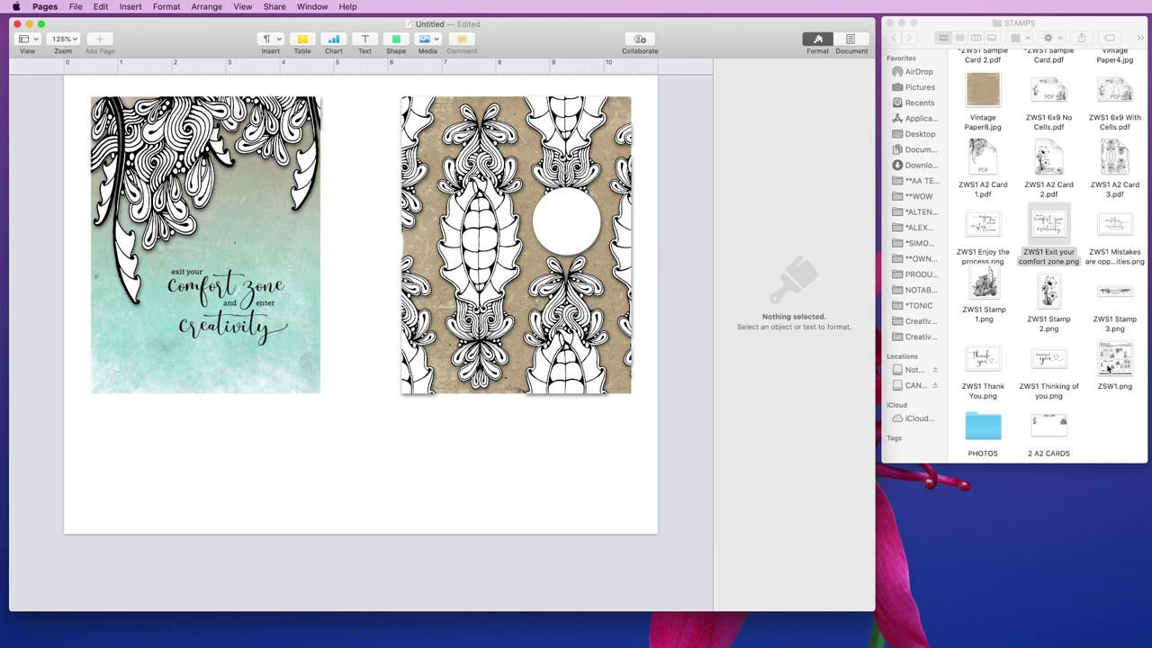
# Place ZWS1 Thank You.png on the page and shrink it to fit inside the white circle
pyautogui.moveTo(987, 362); pyautogui.dragTo(477, 225)
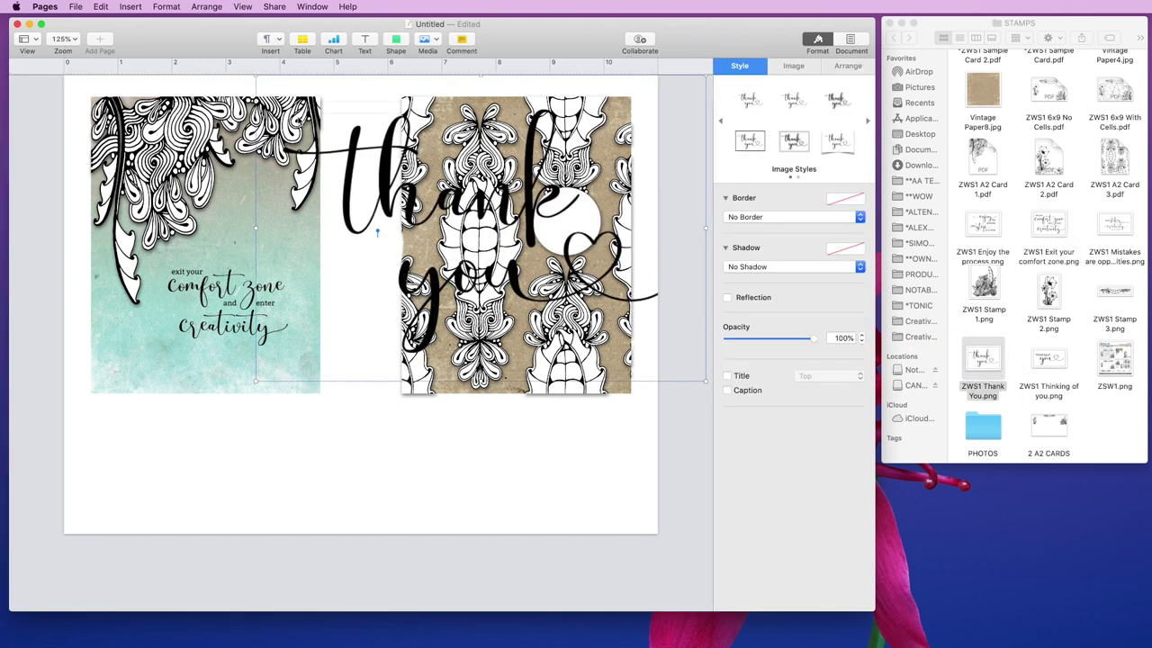
pyautogui.moveTo(255, 75); pyautogui.dragTo(527, 196)
pyautogui.moveTo(568, 228)
pyautogui.mouseDown()
pyautogui.moveTo(533, 199)
pyautogui.moveTo(569, 230)
pyautogui.mouseUp()
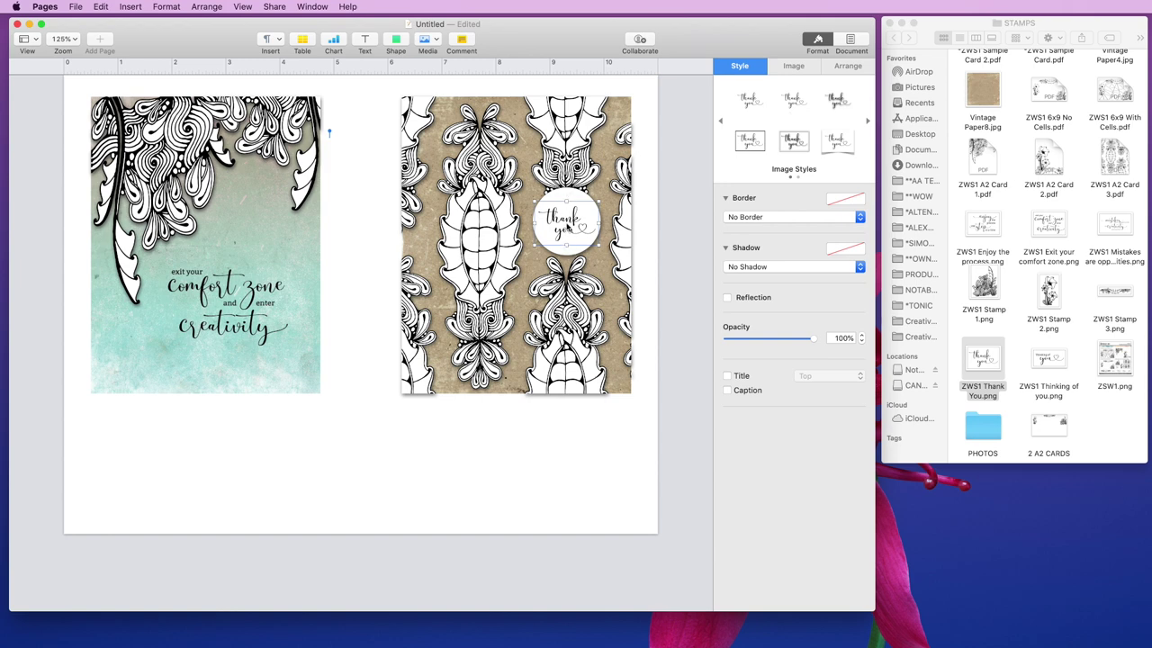
# Select the thank-you image together with the white circle, and align them to each other by Center and Middle
pyautogui.keyDown('shift'); pyautogui.click(571, 253); pyautogui.keyUp('shift')
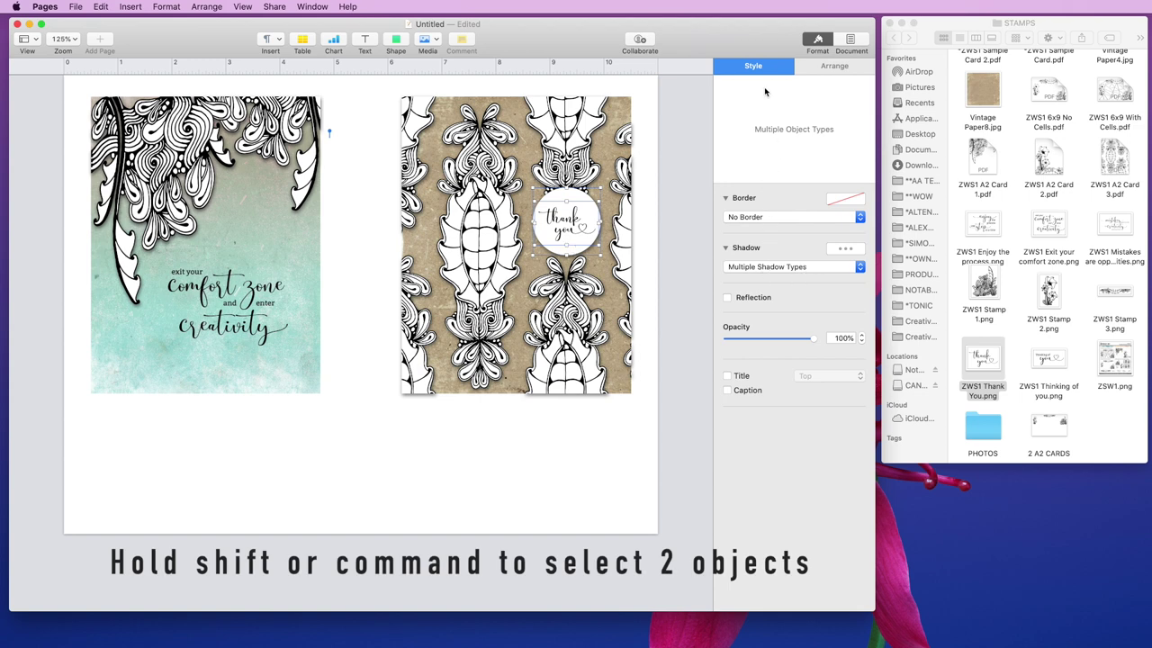
pyautogui.click(818, 40)
pyautogui.click(818, 40)
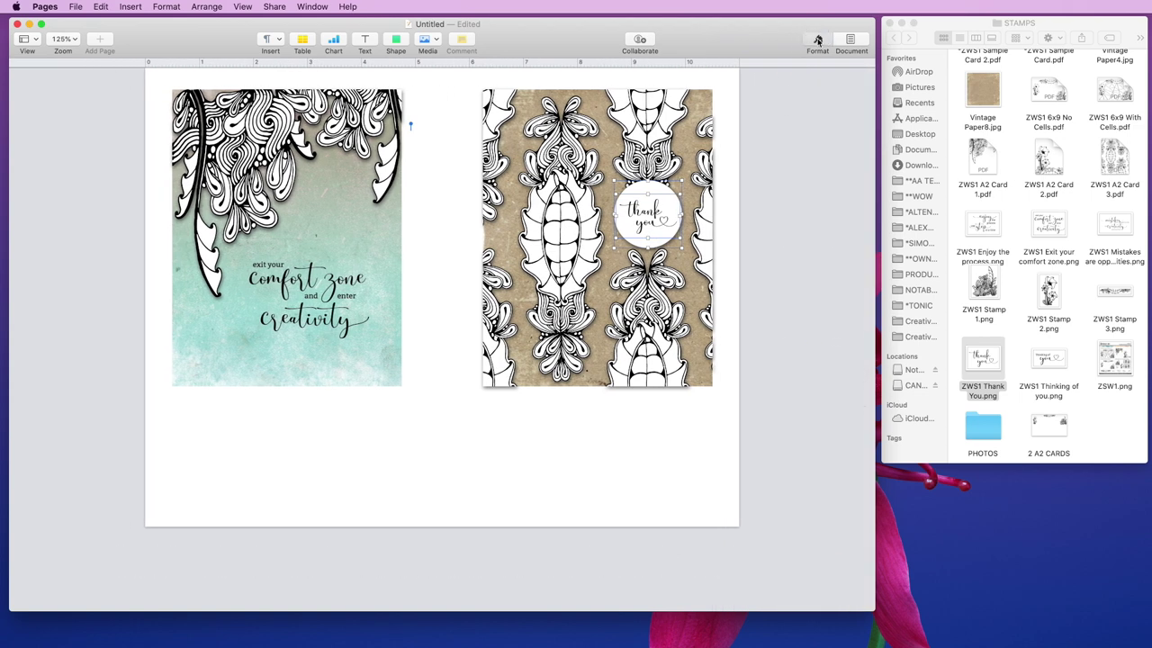
pyautogui.click(822, 70)
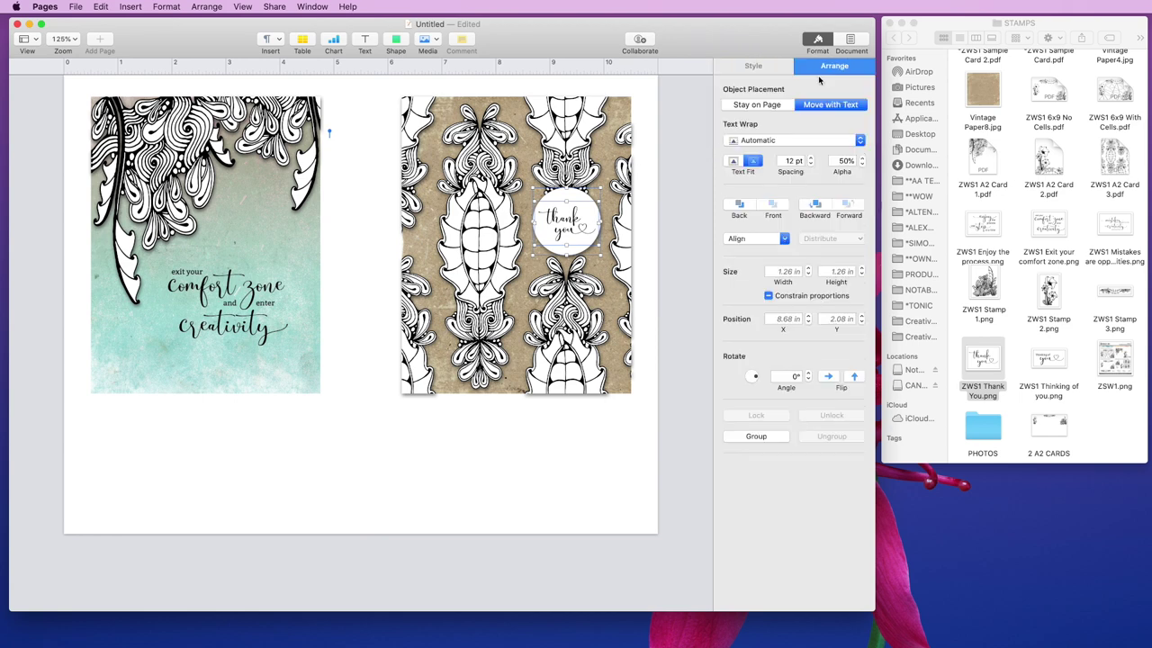
pyautogui.click(747, 239)
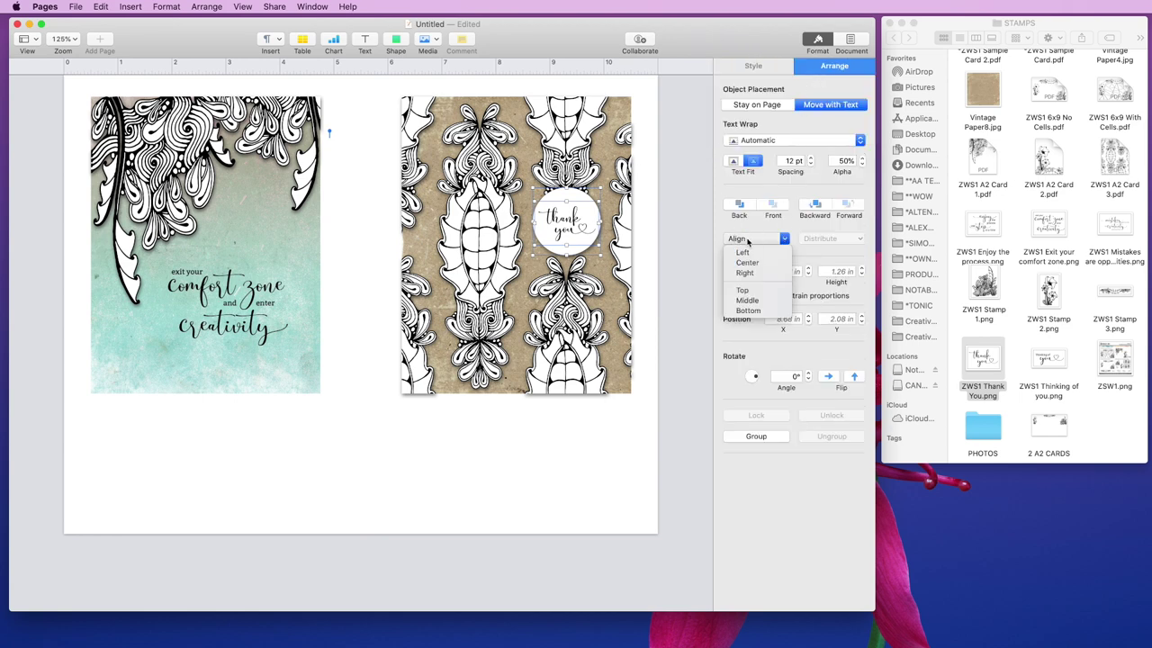
pyautogui.click(747, 263)
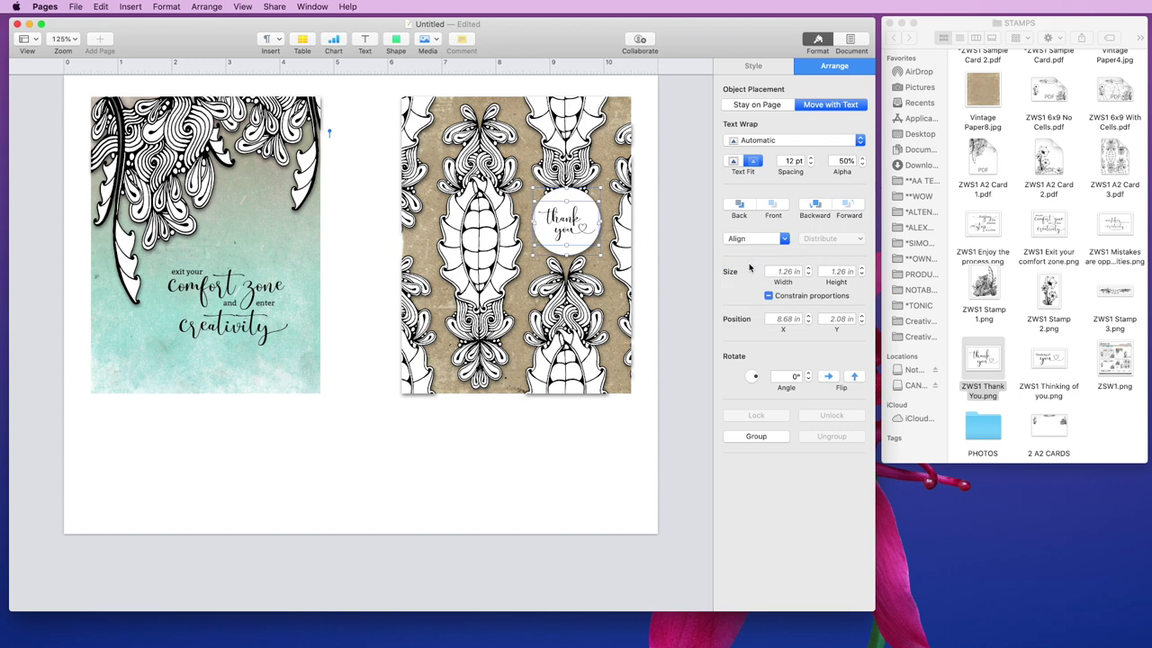
pyautogui.click(751, 239)
pyautogui.click(745, 300)
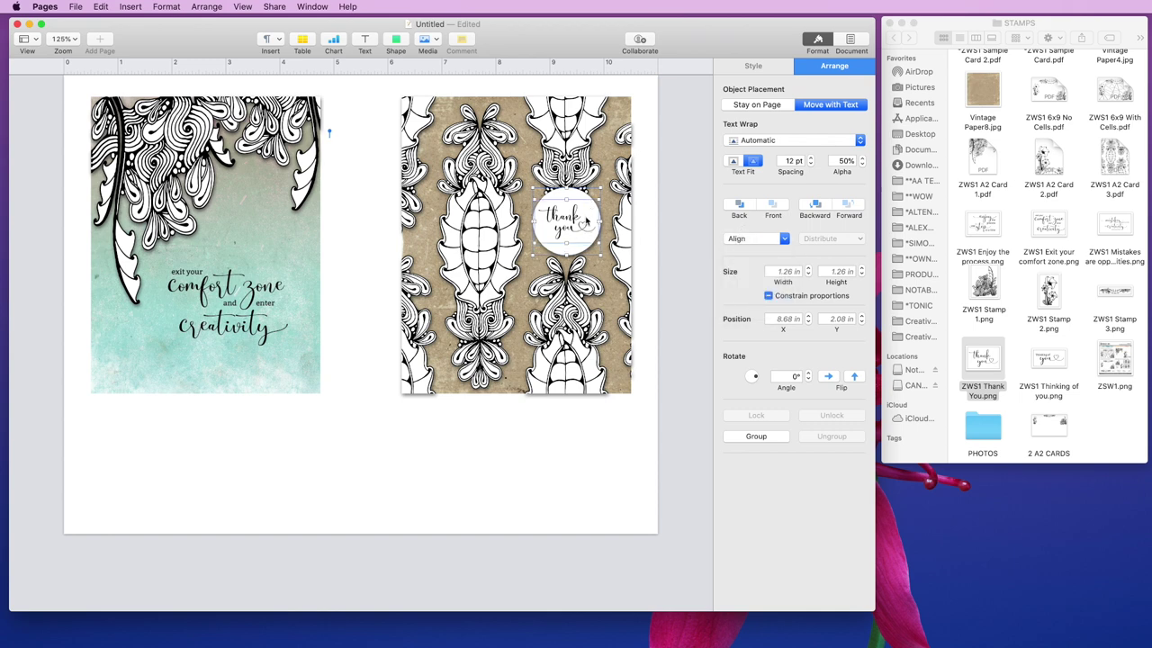
pyautogui.click(574, 471)
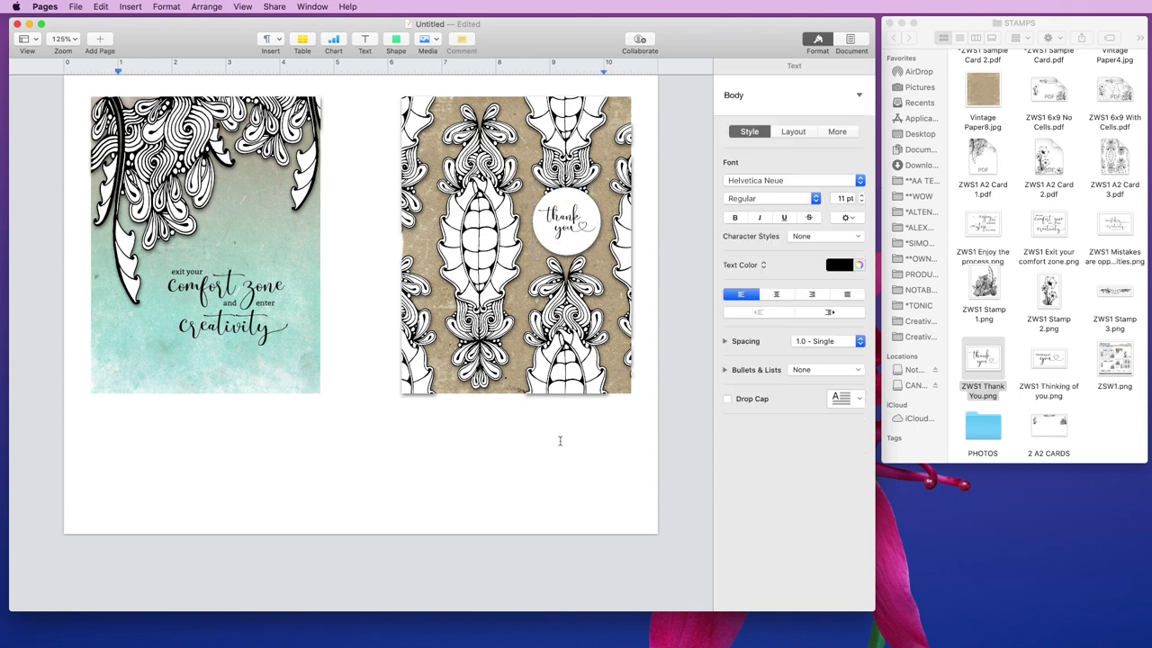
# Insert a black square and place it against the left edge of the tan card's lower half
pyautogui.click(397, 41)
pyautogui.click(394, 133)
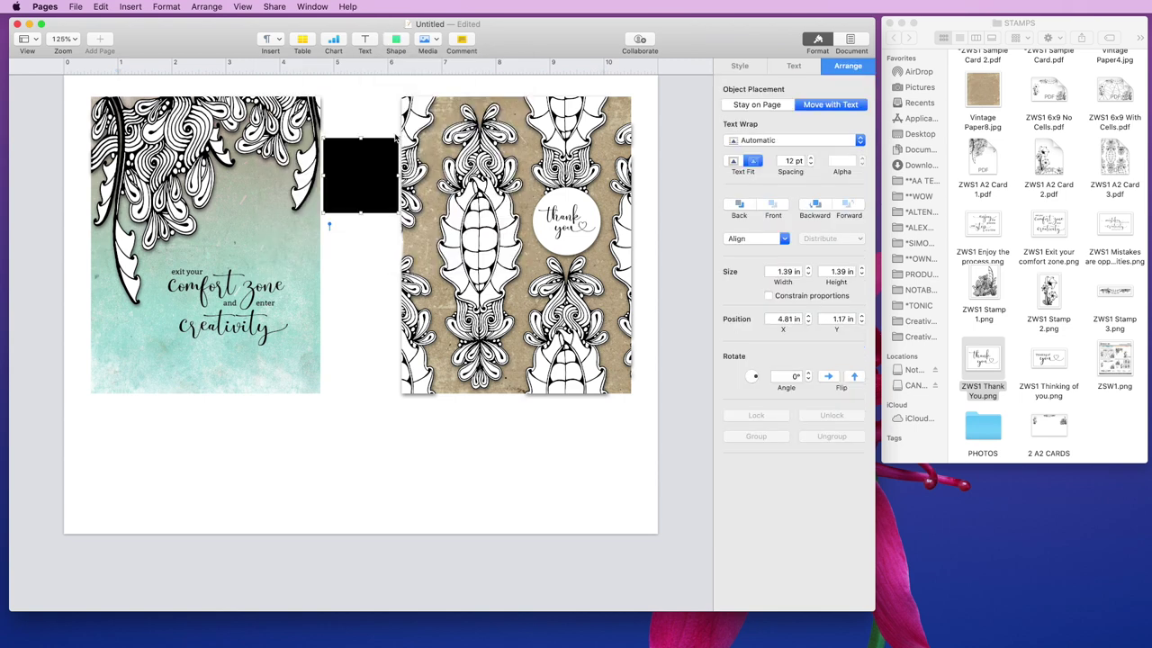
pyautogui.moveTo(357, 162); pyautogui.dragTo(433, 313)
# Turn the black square into a strip 0.25 in high and about 2.13 in wide, lowered to about 4.79 in on the page
pyautogui.click(833, 270)
pyautogui.press('BackSpace')
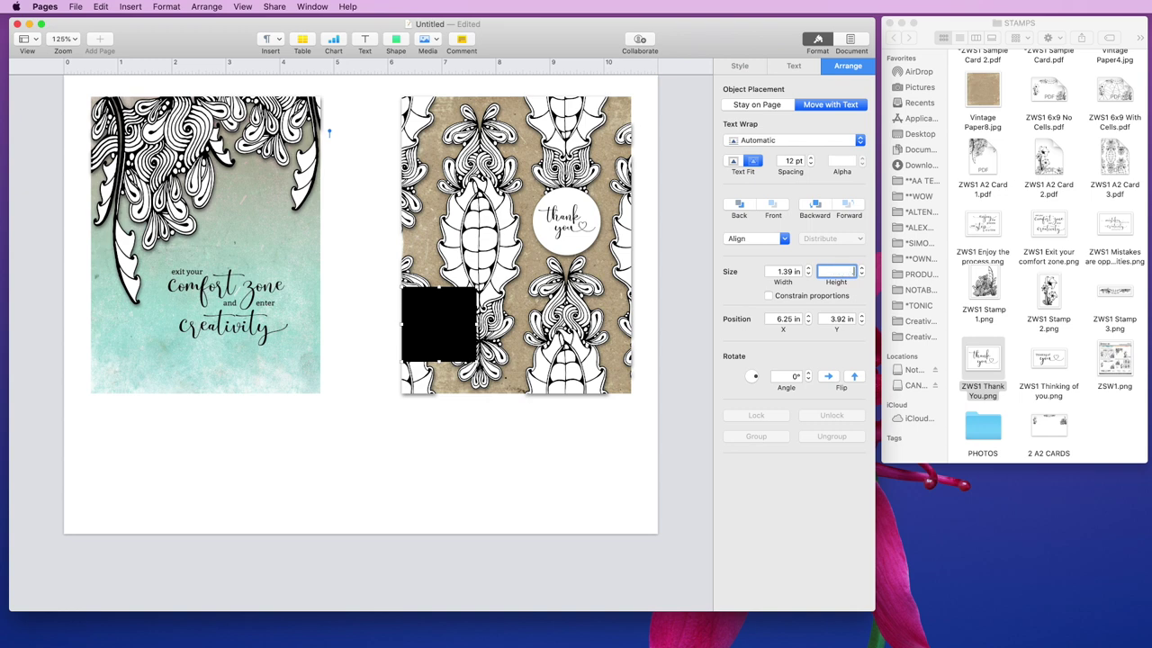
pyautogui.press('Return')
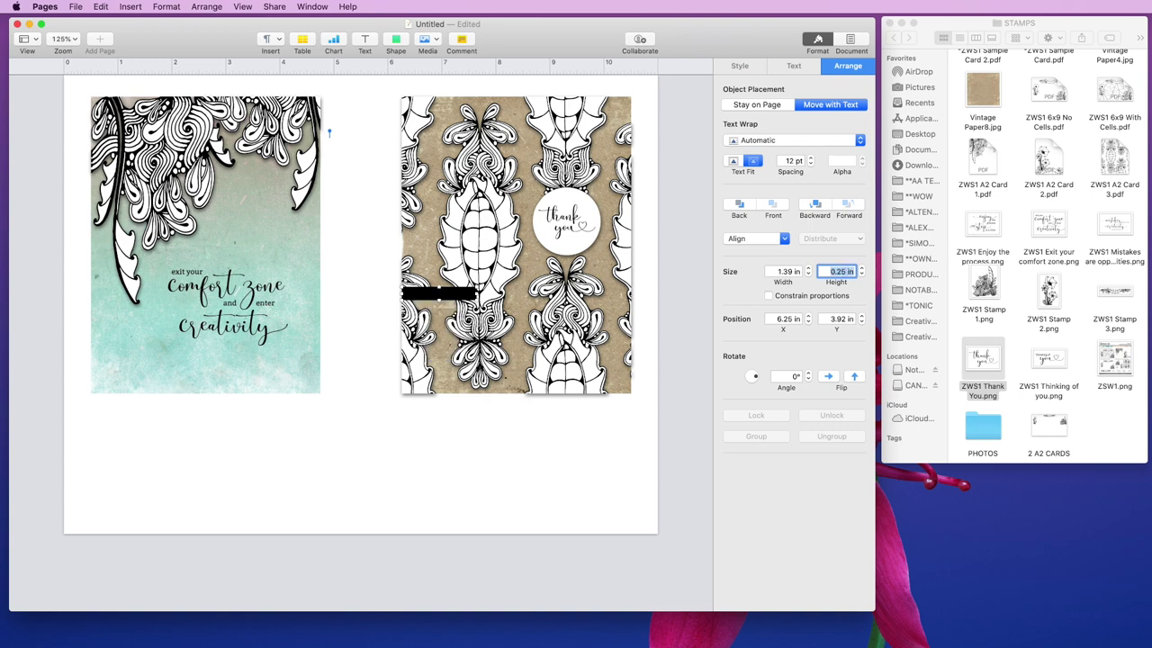
pyautogui.moveTo(418, 296); pyautogui.dragTo(515, 341)
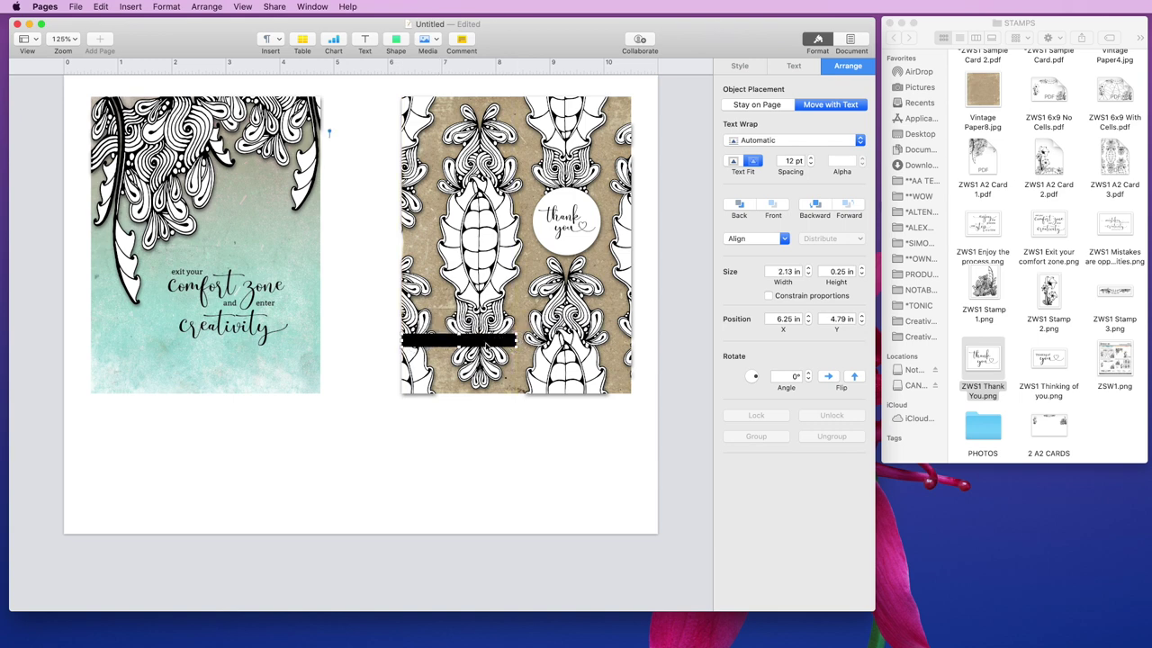
pyautogui.click(351, 285)
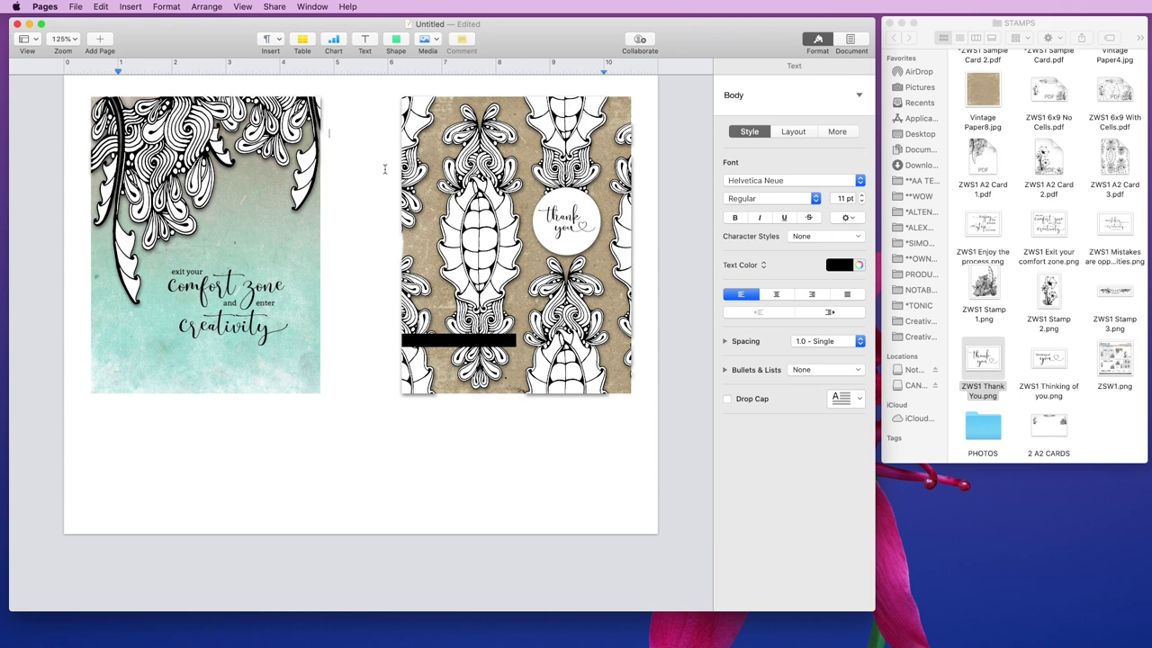
# Insert a text box below the cards, shrink it to one line high, and enter "YOU'RE AMAZING!" in it
pyautogui.click(366, 42)
pyautogui.moveTo(320, 148); pyautogui.dragTo(379, 409)
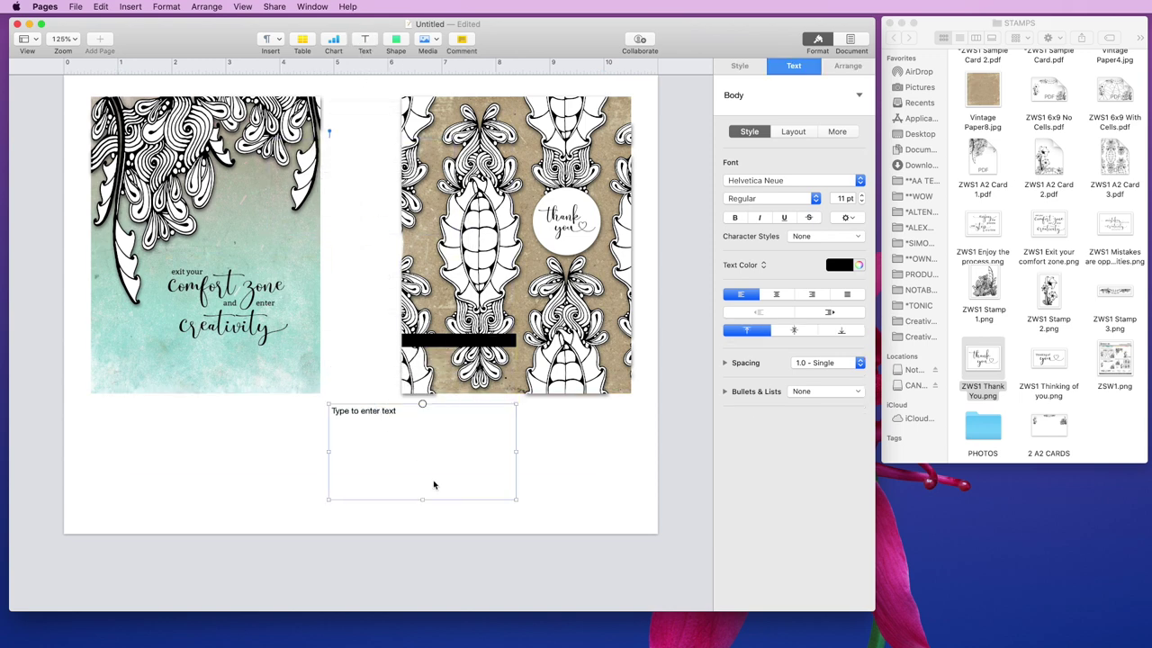
pyautogui.moveTo(421, 499); pyautogui.dragTo(421, 418)
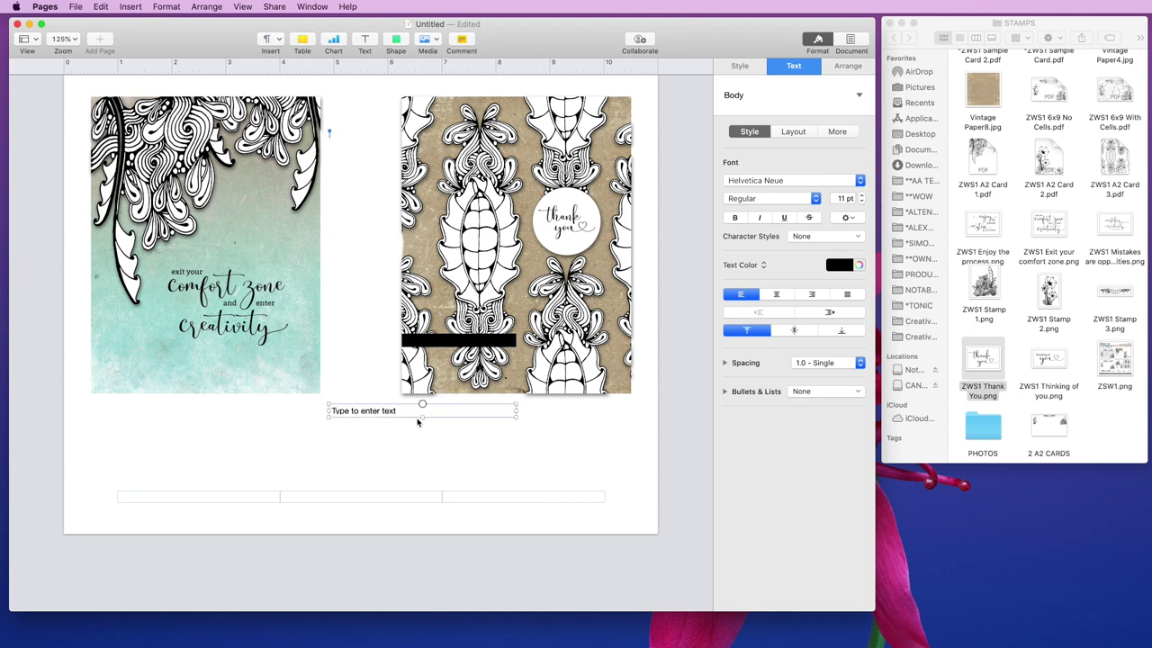
pyautogui.click(510, 411)
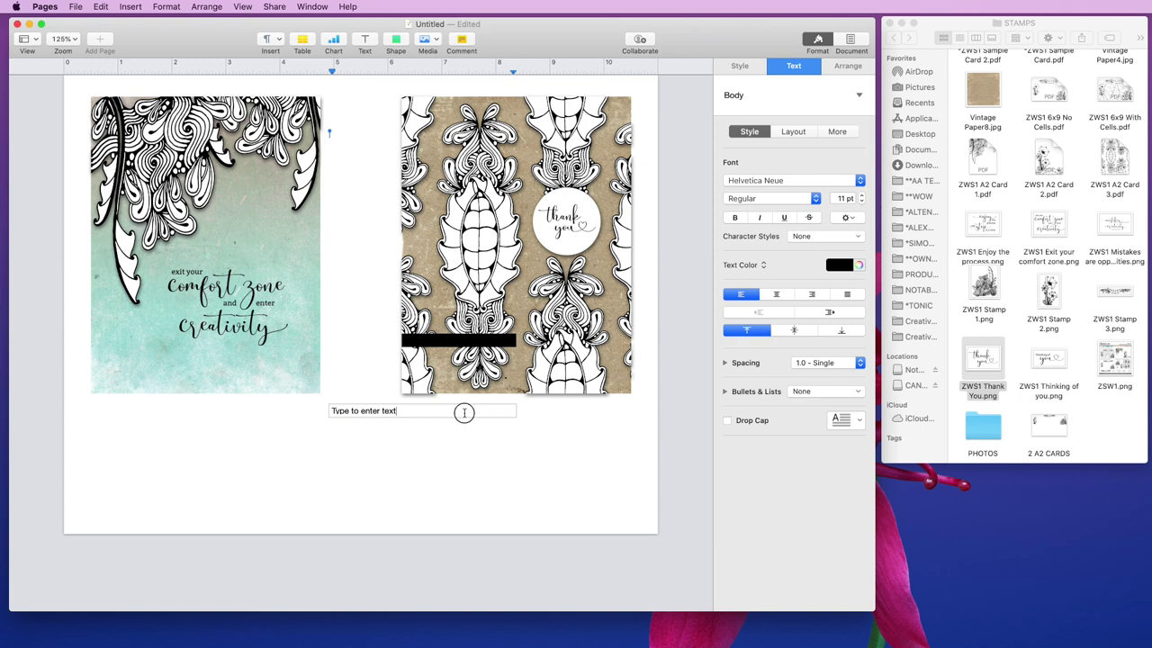
pyautogui.click(357, 407)
pyautogui.write("YOU'RE")
# Set the text color of the whole "YOU'RE AMAZING!" line to white
pyautogui.tripleClick(360, 411)
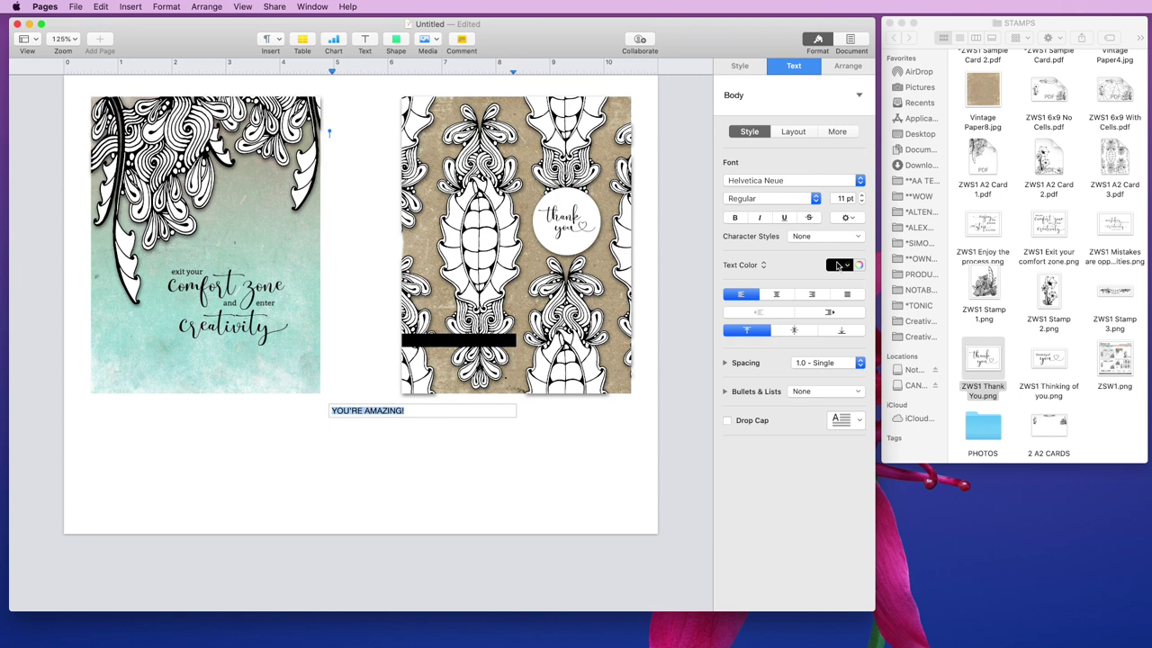
pyautogui.click(837, 266)
pyautogui.click(787, 339)
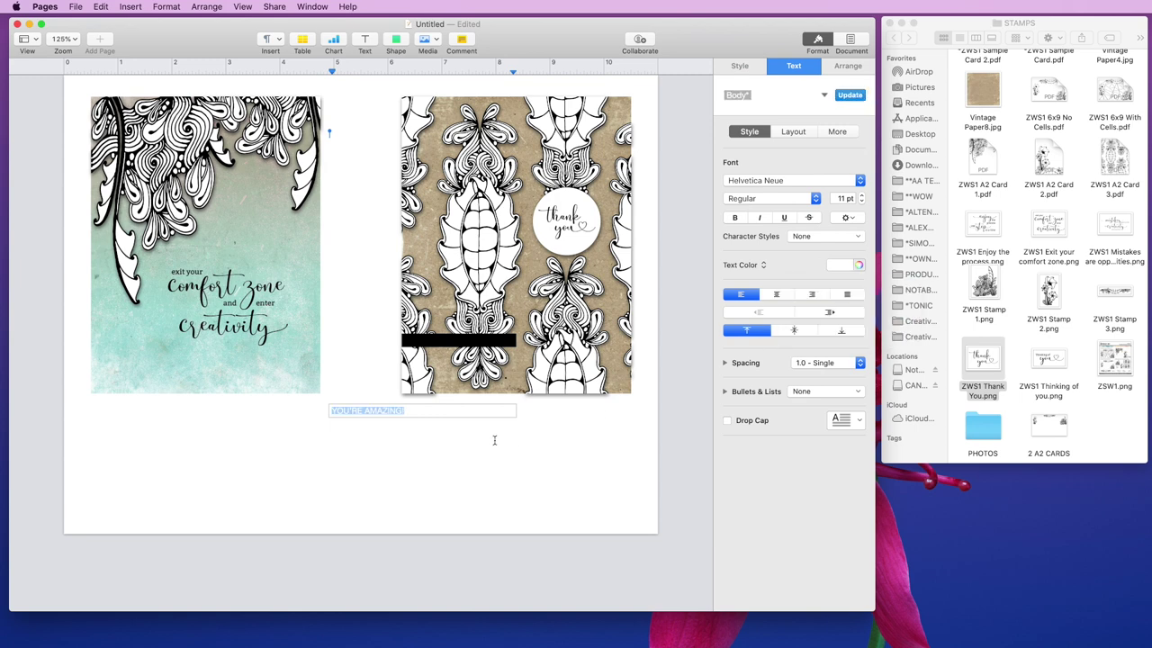
pyautogui.click(431, 440)
# Place the "YOU'RE AMAZING!" text box on the black strip, narrowing the text box to about 1.6 in and the strip to about 2.04 in
pyautogui.click(402, 412)
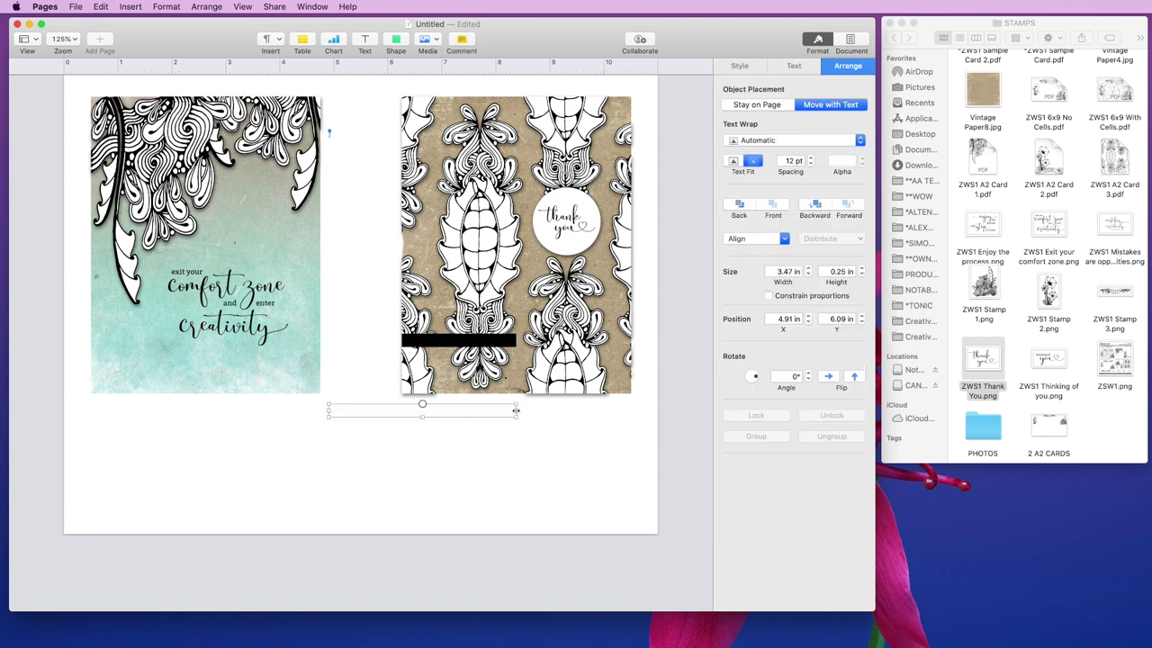
pyautogui.moveTo(516, 410); pyautogui.dragTo(459, 411)
pyautogui.moveTo(367, 409); pyautogui.dragTo(448, 341)
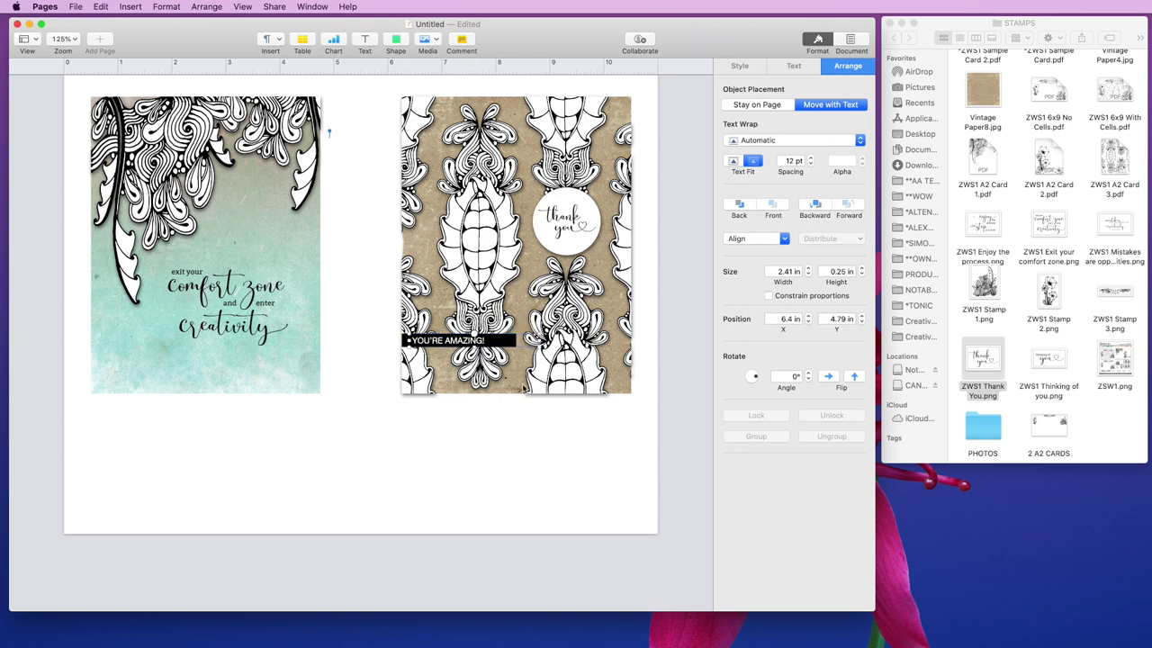
pyautogui.click(528, 424)
pyautogui.click(464, 342)
pyautogui.moveTo(541, 342); pyautogui.dragTo(468, 342)
# Select the text box together with the black strip and align them to each other horizontally and vertically by their centers
pyautogui.keyDown('shift'); pyautogui.click(410, 342); pyautogui.keyUp('shift')
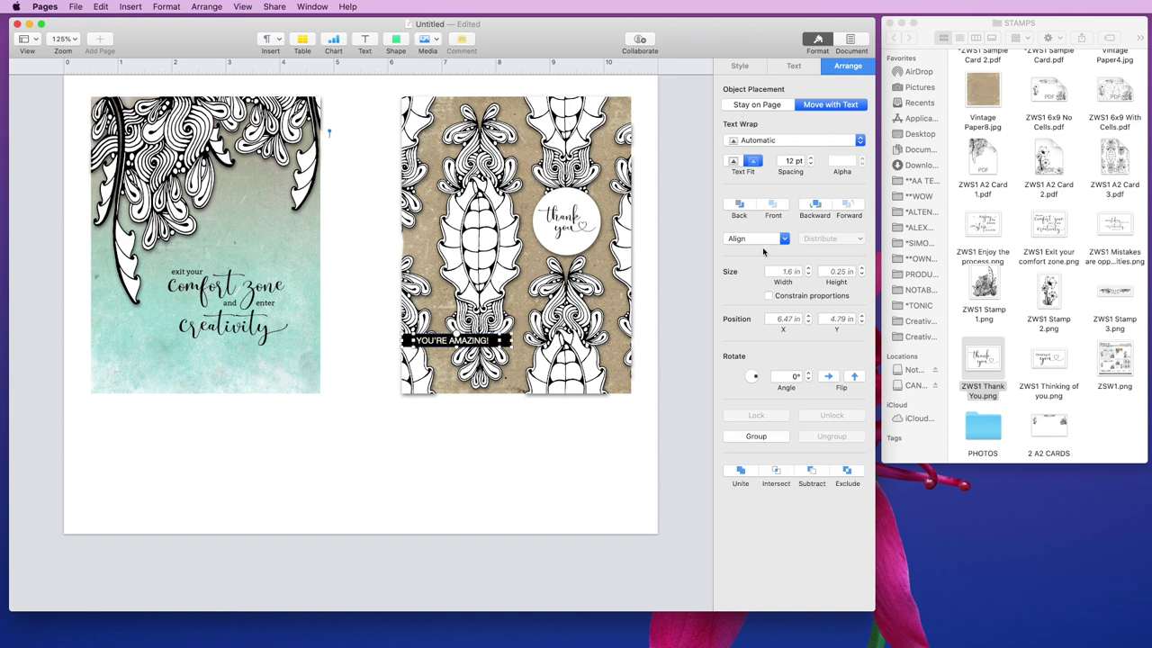
pyautogui.click(760, 239)
pyautogui.click(762, 254)
pyautogui.click(761, 238)
pyautogui.click(759, 300)
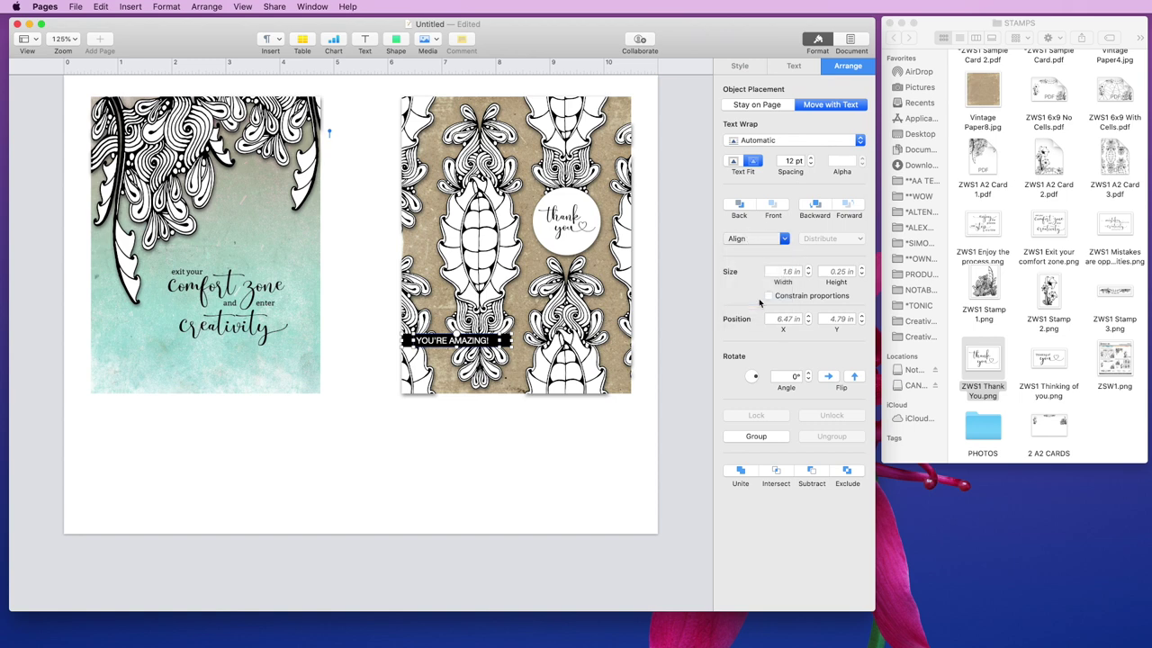
pyautogui.click(698, 329)
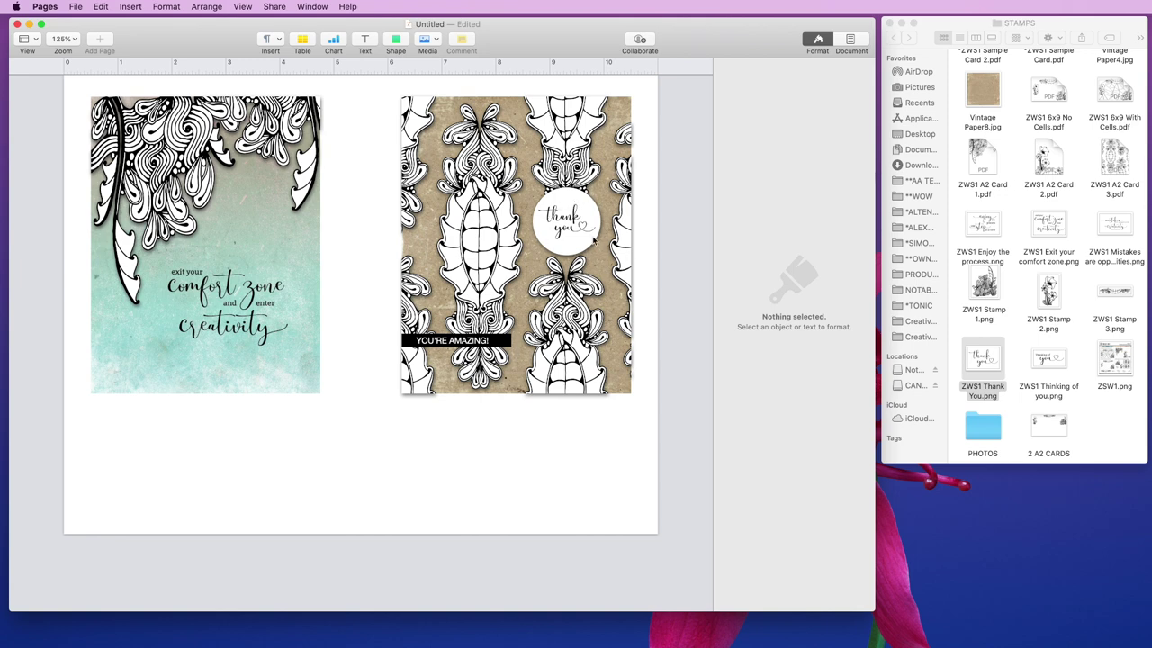
# Give the black strip behind the text a drop shadow and adjust the shadow's blur and offset
pyautogui.click(509, 344)
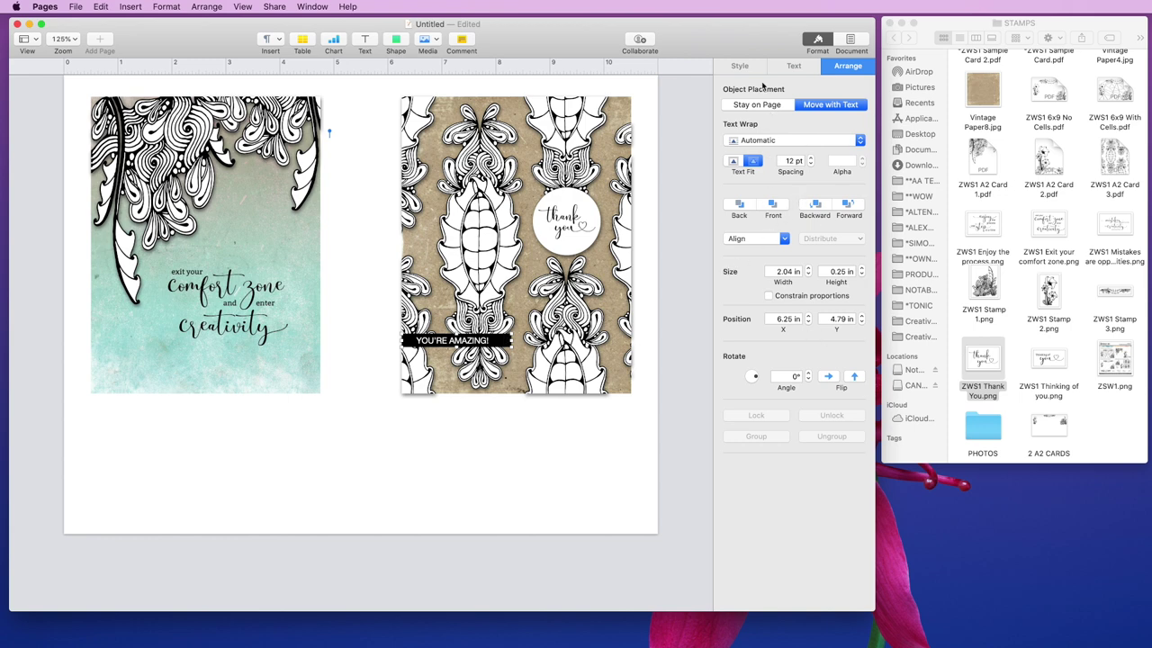
pyautogui.click(745, 67)
pyautogui.click(767, 331)
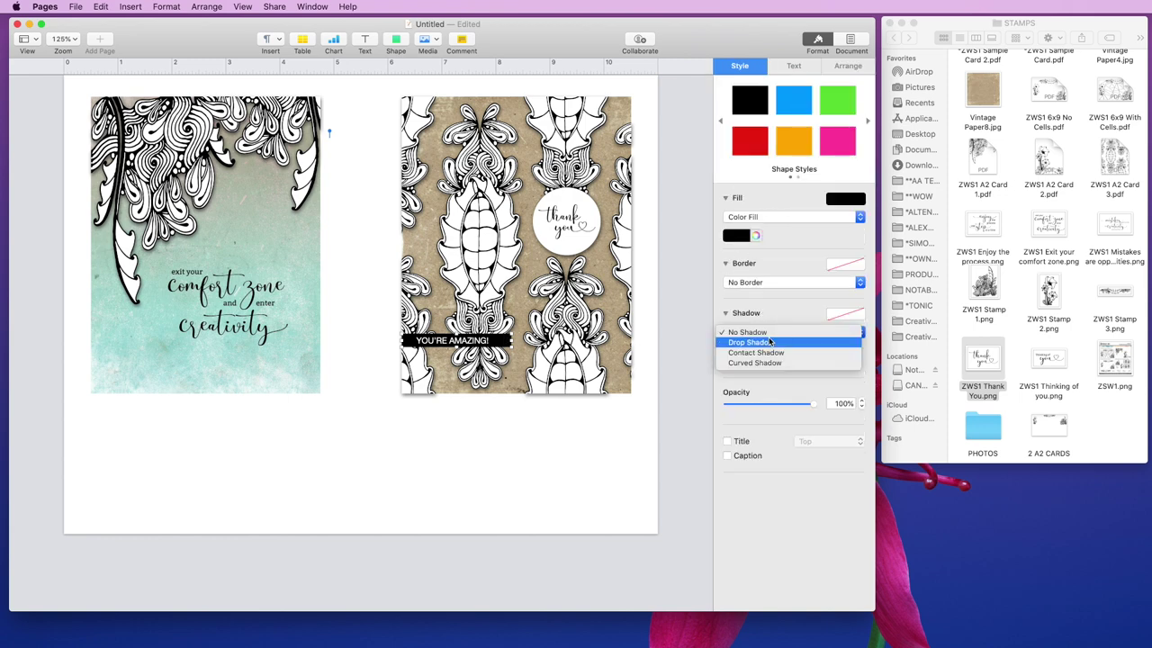
pyautogui.click(769, 342)
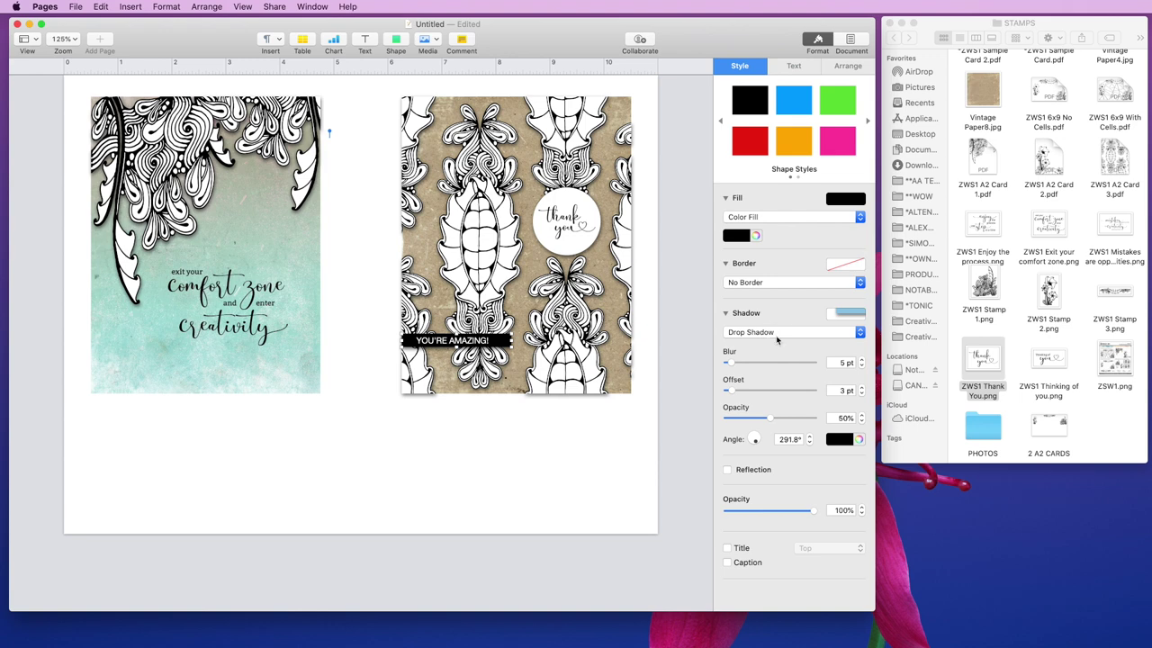
pyautogui.click(731, 364)
pyautogui.moveTo(730, 363); pyautogui.dragTo(733, 392)
pyautogui.click(574, 439)
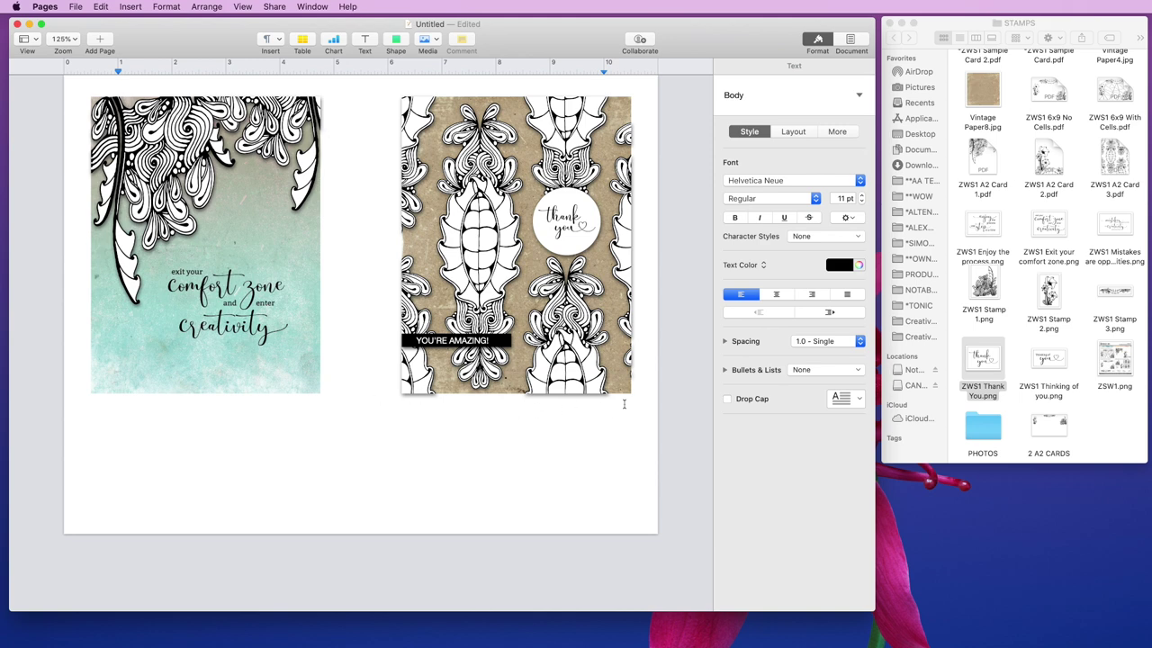
# Open the document's print settings and toggle Print page backgrounds off and back on to compare the preview
pyautogui.click(343, 133)
pyautogui.click(76, 6)
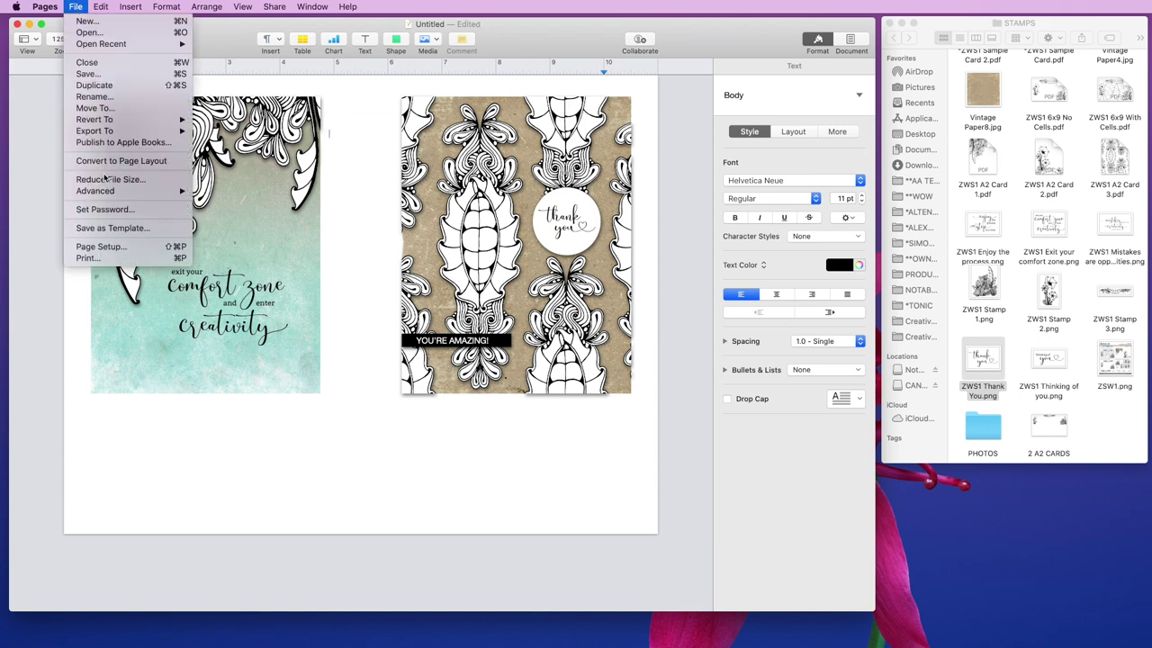
pyautogui.click(121, 259)
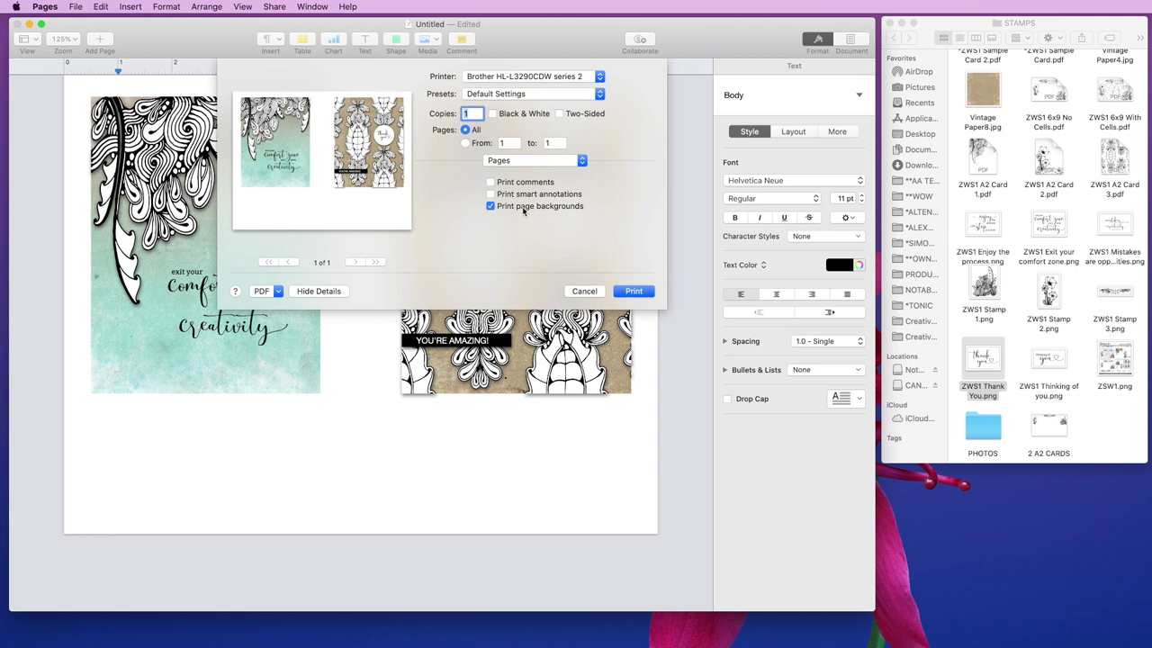
pyautogui.click(490, 206)
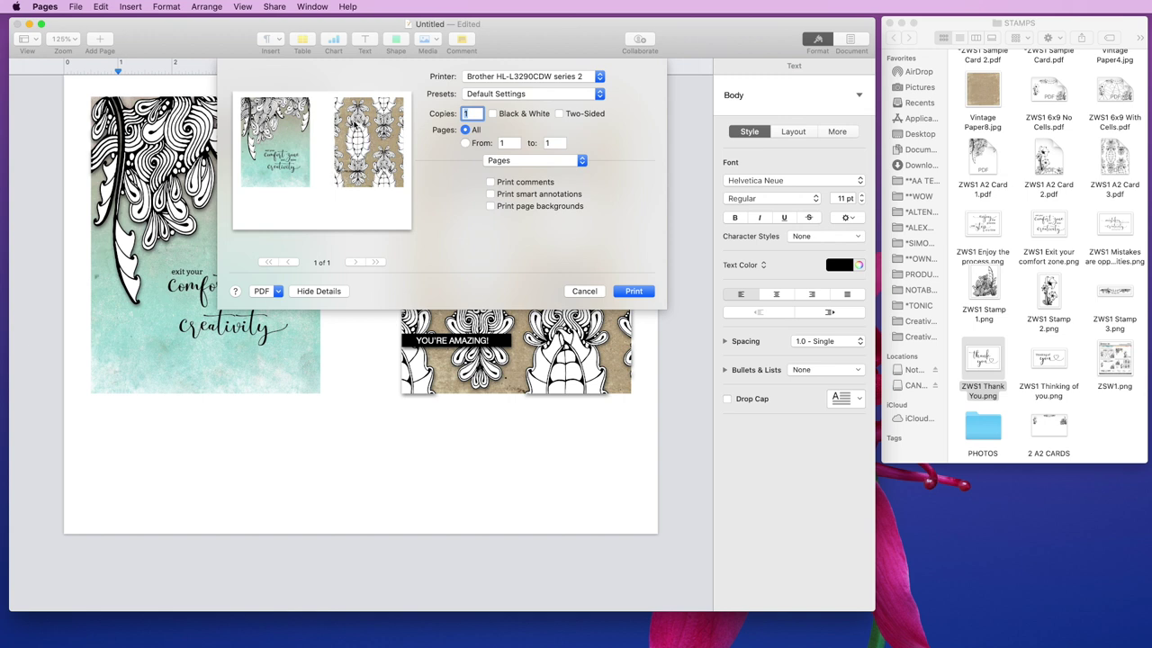
pyautogui.click(491, 206)
pyautogui.click(491, 206)
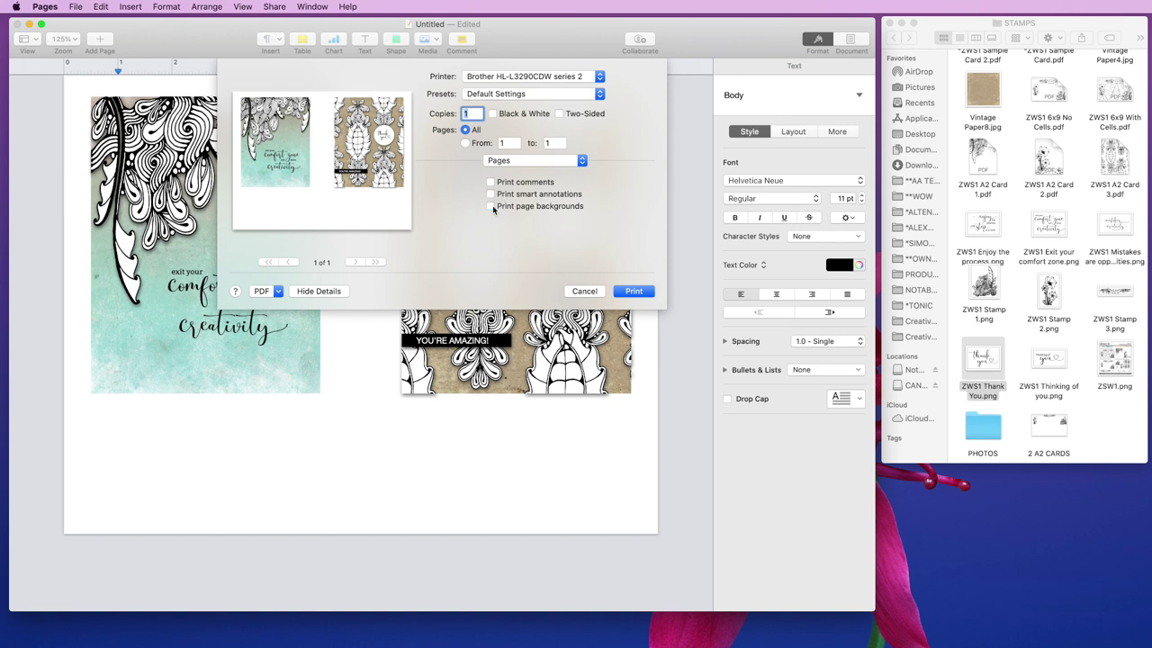
pyautogui.click(491, 206)
# Set the print job's paper feed to Manual Feed and its media type to Heavyweight Paper
pyautogui.click(549, 162)
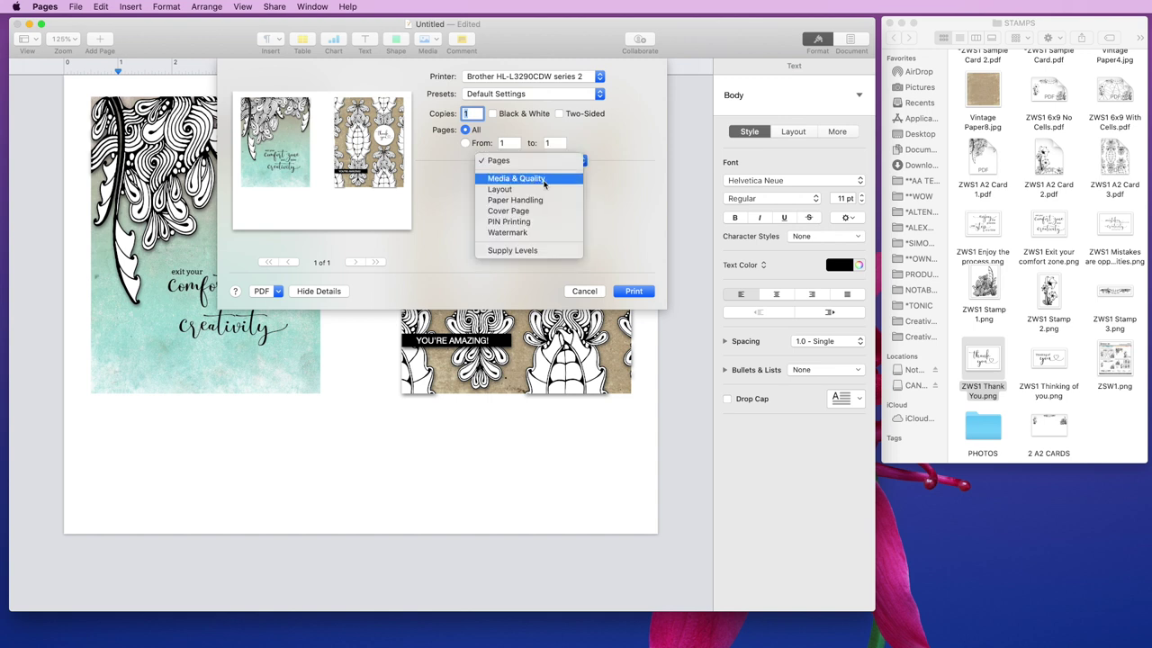
pyautogui.click(544, 180)
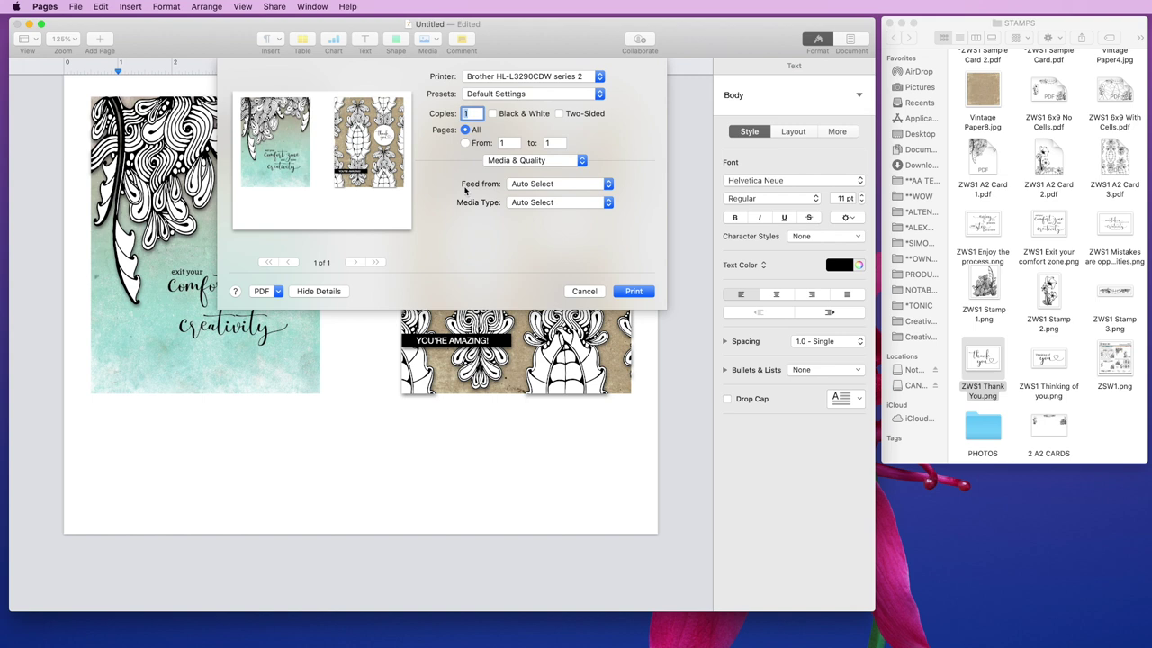
pyautogui.click(555, 186)
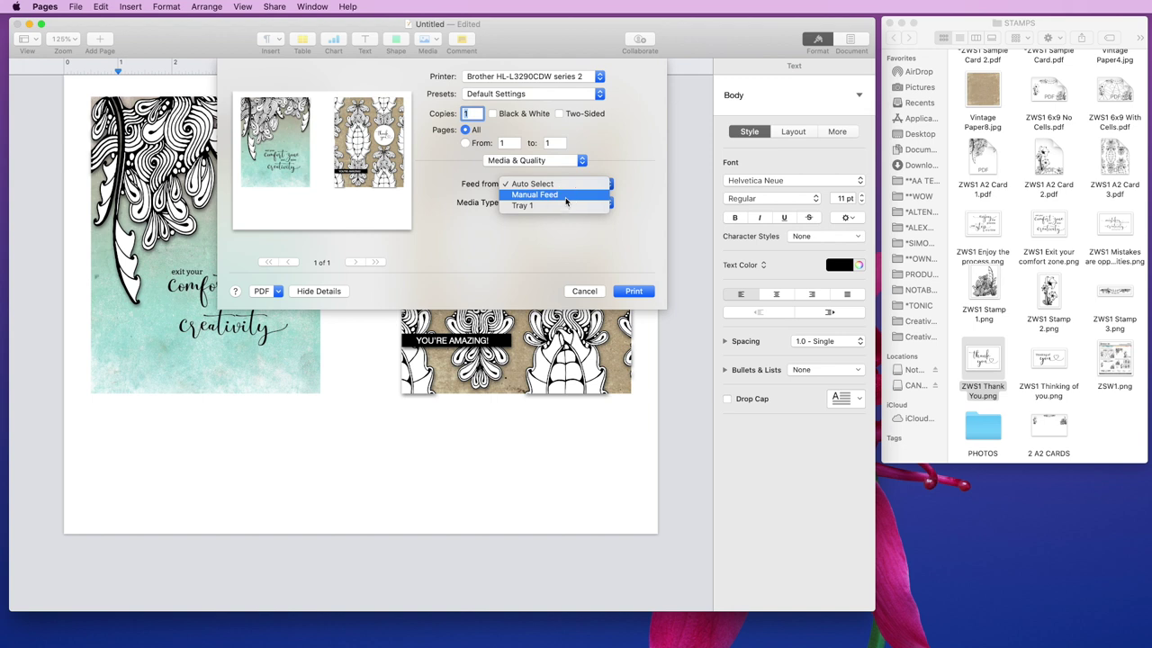
pyautogui.click(565, 197)
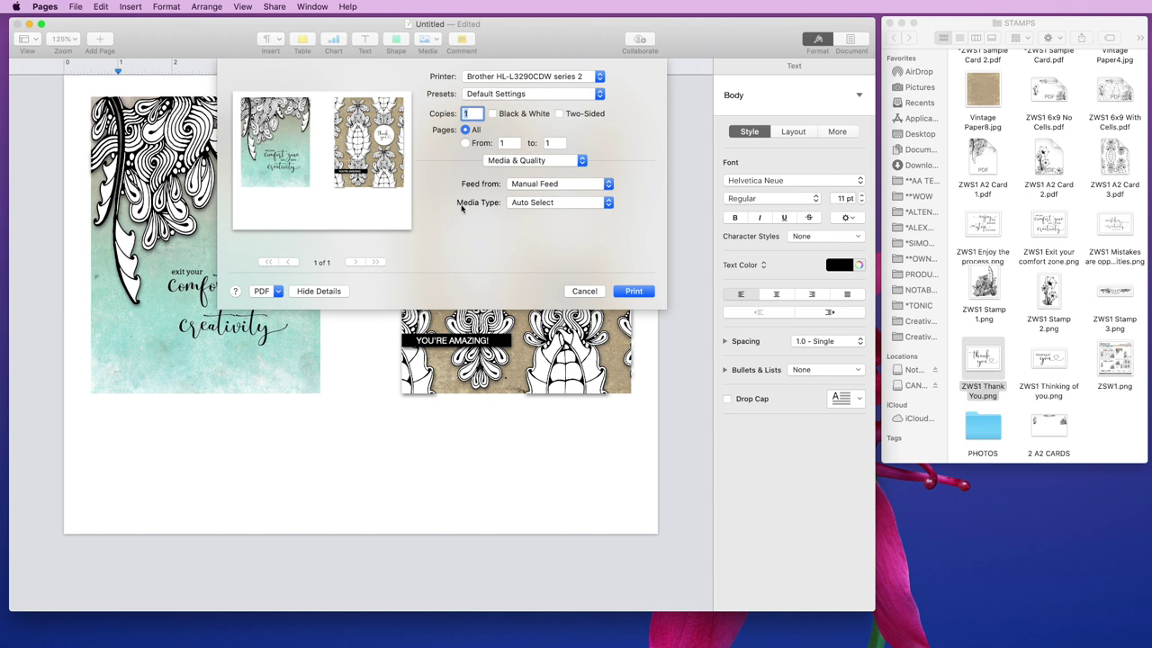
pyautogui.click(560, 204)
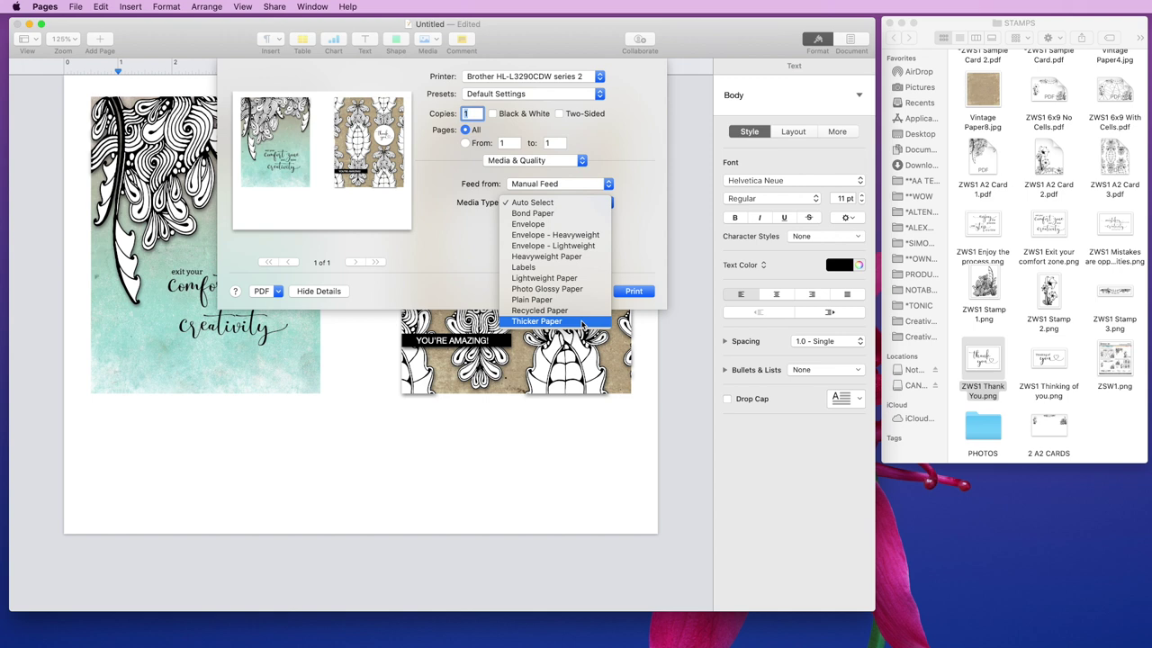
pyautogui.click(579, 259)
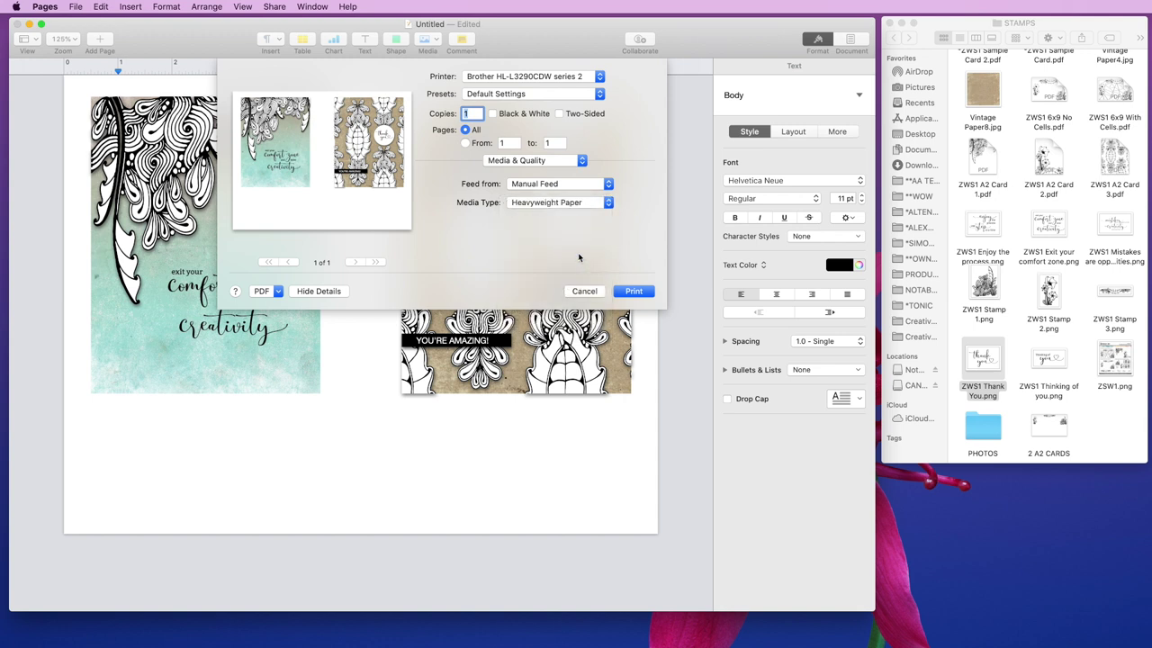
# Try a Single Hairline page border in the print layout settings, and set the border back to None
pyautogui.click(552, 161)
pyautogui.click(545, 171)
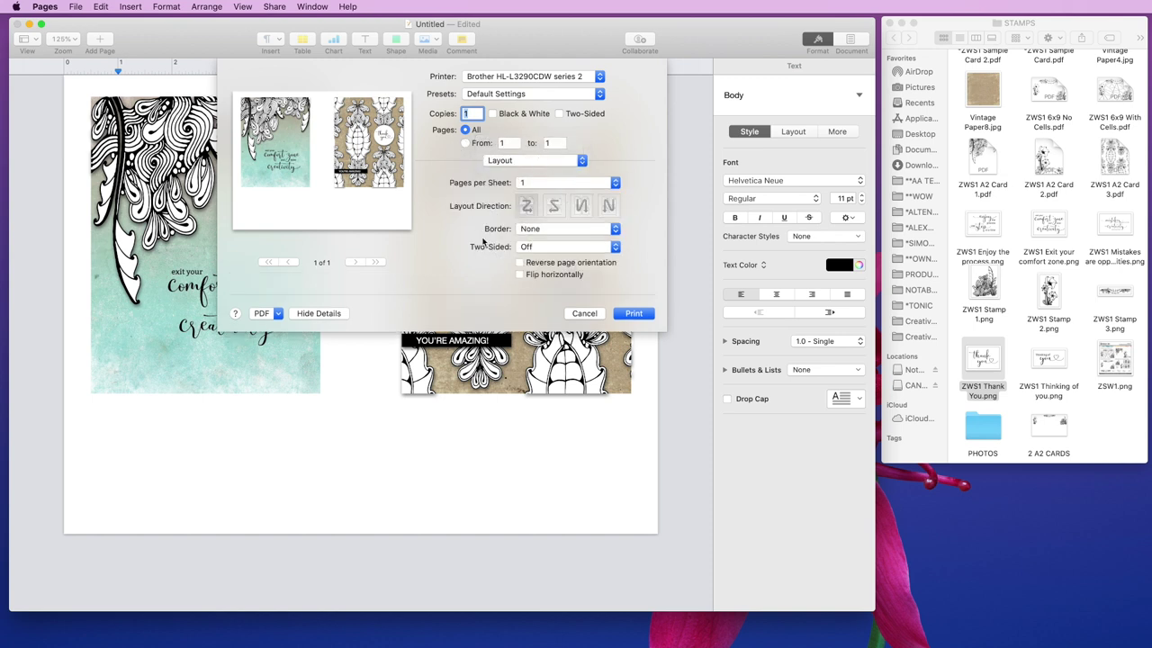
pyautogui.click(548, 229)
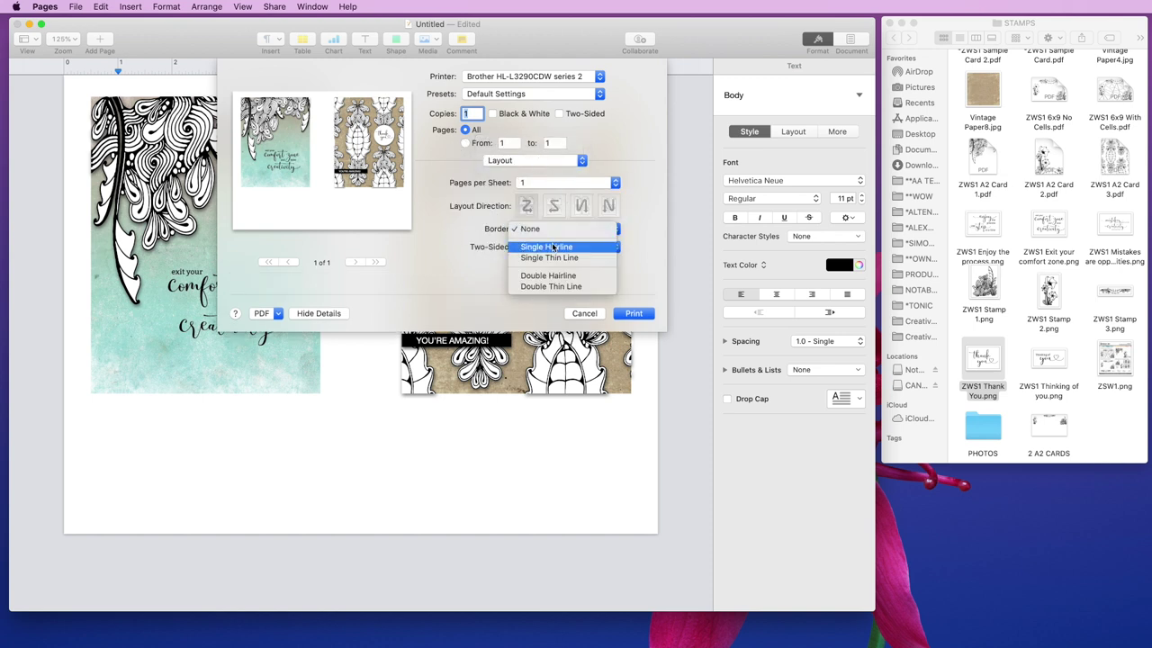
pyautogui.click(551, 246)
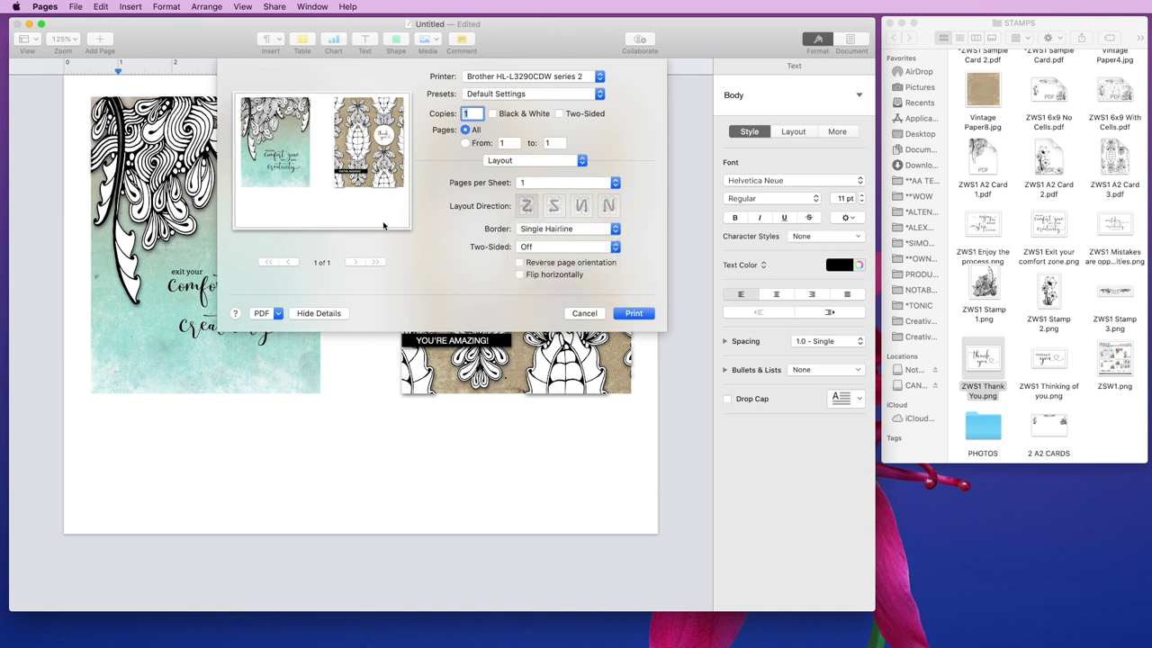
pyautogui.click(560, 232)
pyautogui.click(569, 214)
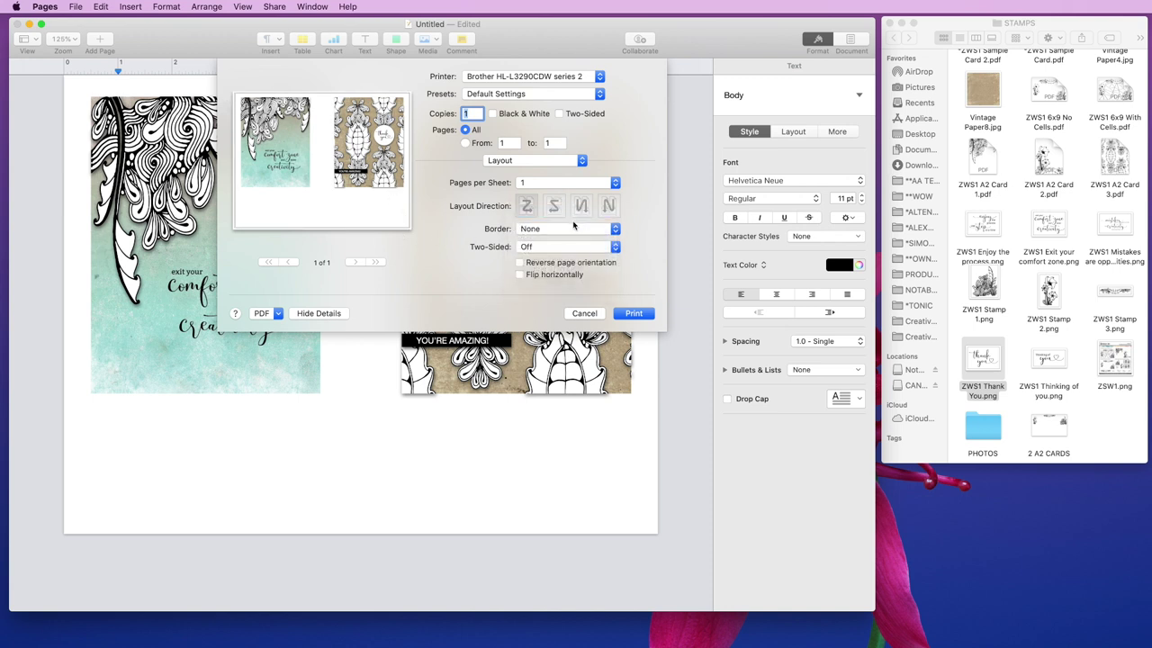
# Review the Paper Handling print options, including scaling to fit the paper size, and cancel the print job
pyautogui.click(549, 163)
pyautogui.click(548, 171)
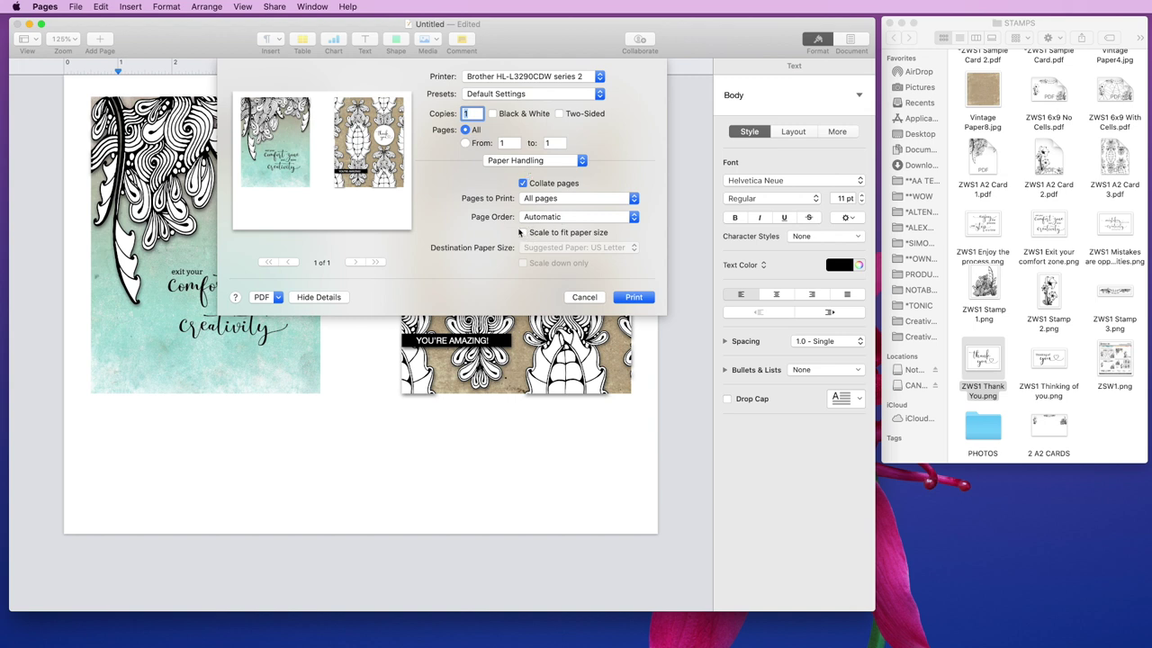
pyautogui.click(538, 161)
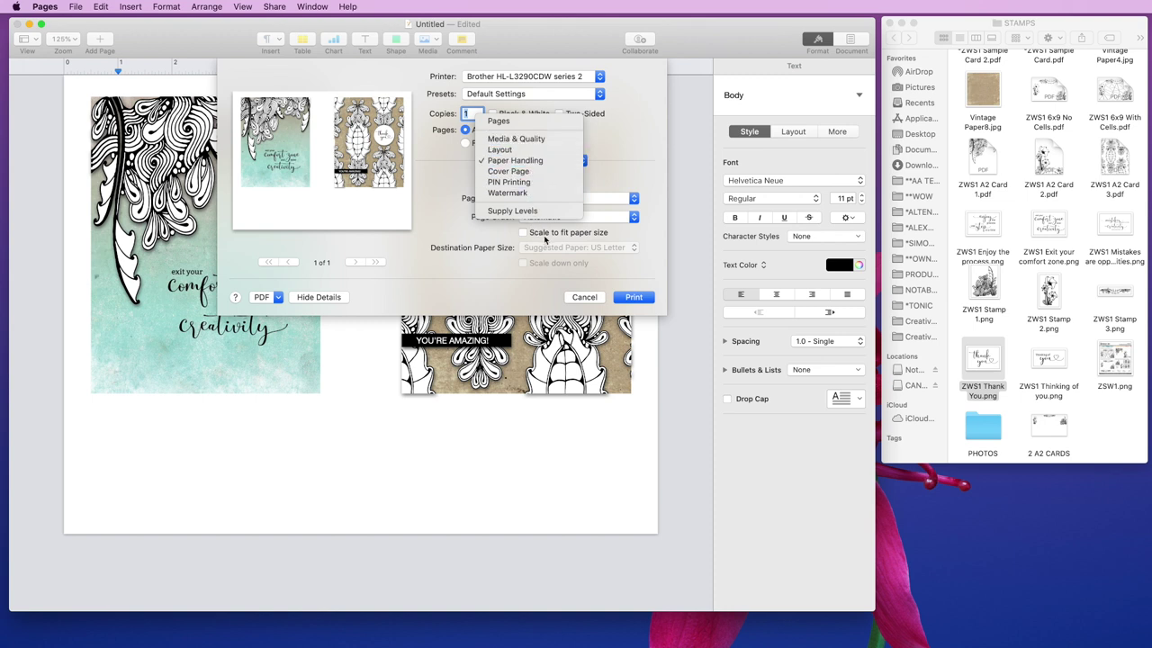
pyautogui.click(511, 293)
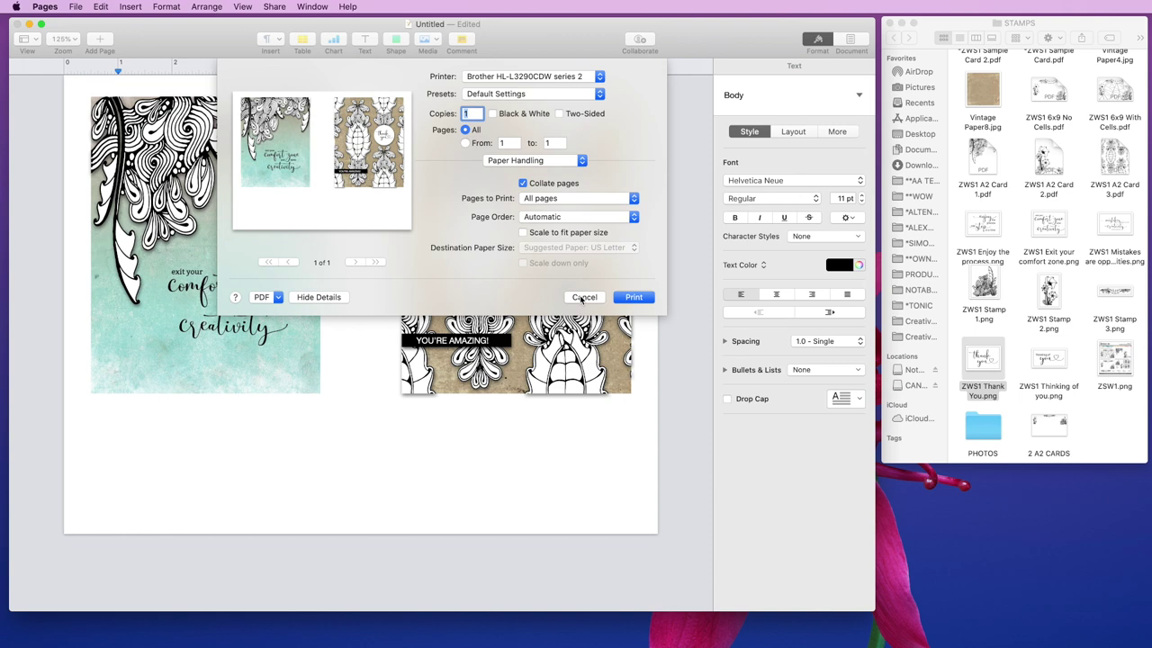
pyautogui.click(583, 297)
# Try shifting the tan card's line art down to about 1.21 in, and return it to 0.4 in on the page
pyautogui.moveTo(489, 215); pyautogui.dragTo(491, 266)
pyautogui.click(841, 72)
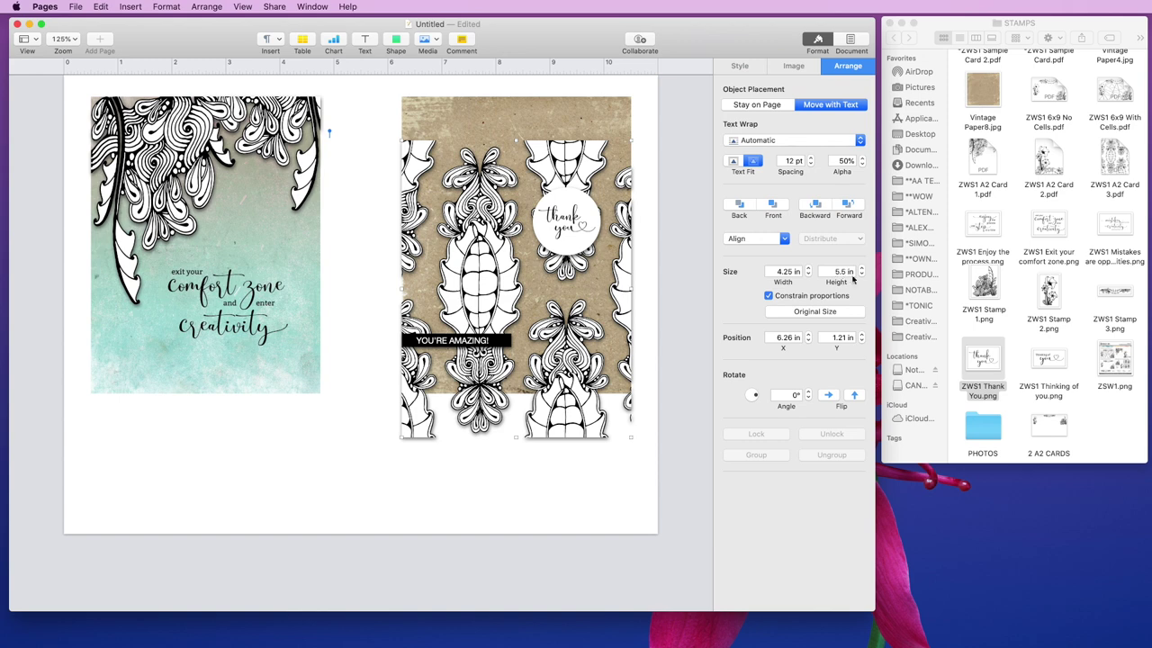
pyautogui.moveTo(481, 277); pyautogui.dragTo(482, 232)
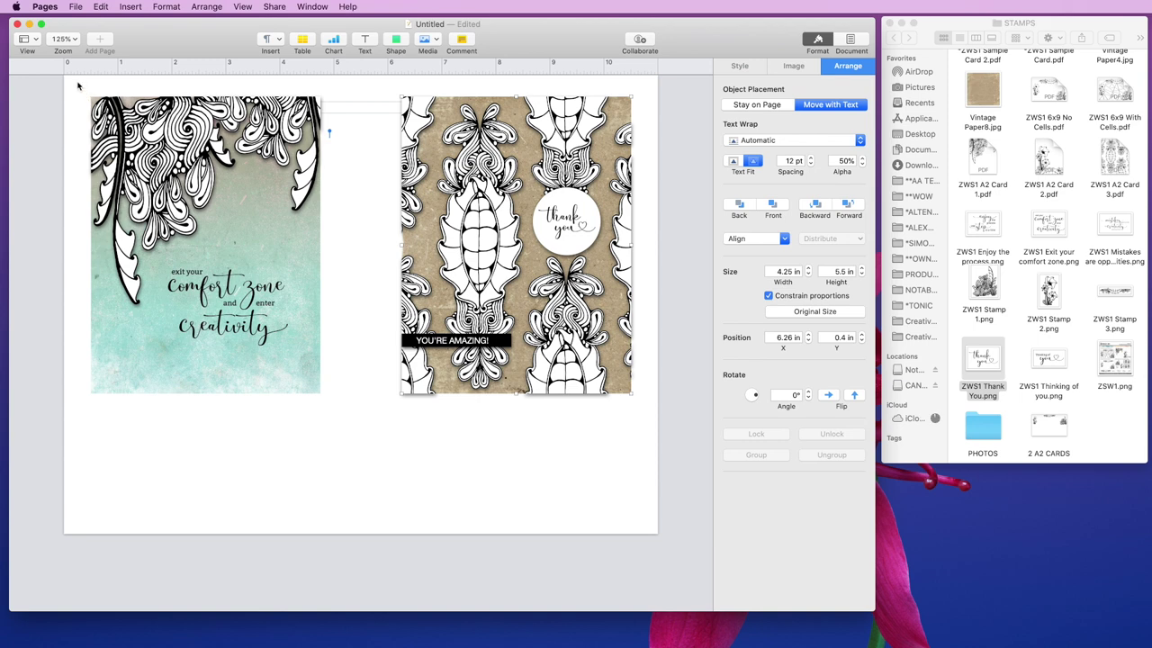
# Select all the objects of both cards and delete them from the page
pyautogui.moveTo(77, 84); pyautogui.dragTo(645, 418)
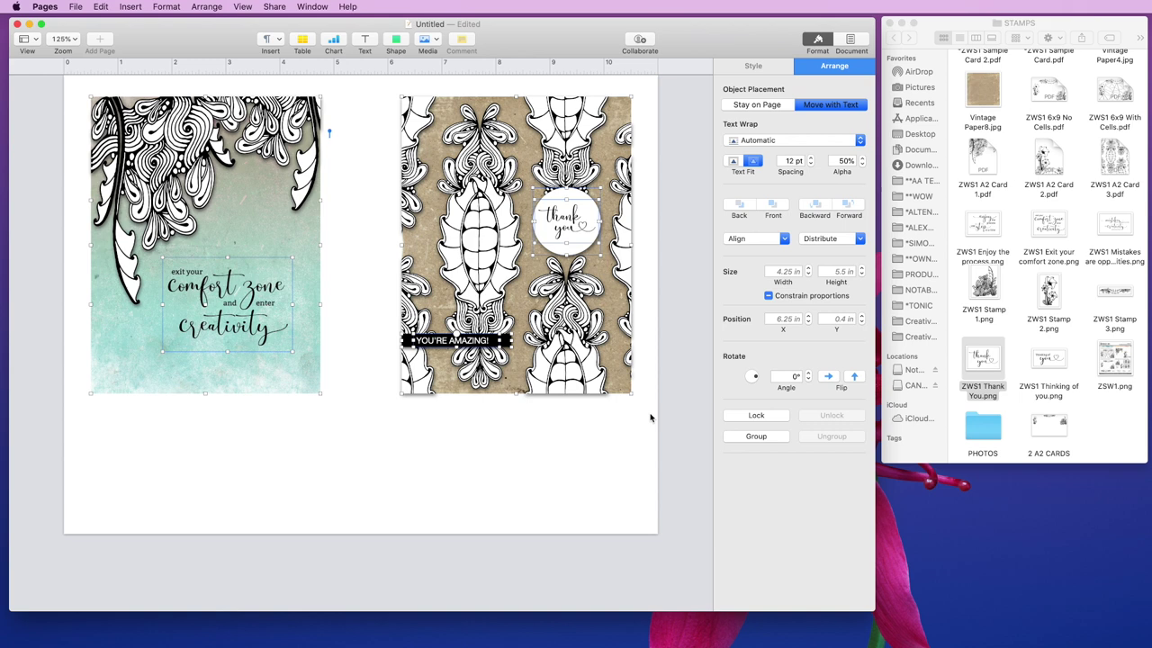
pyautogui.press('Delete')
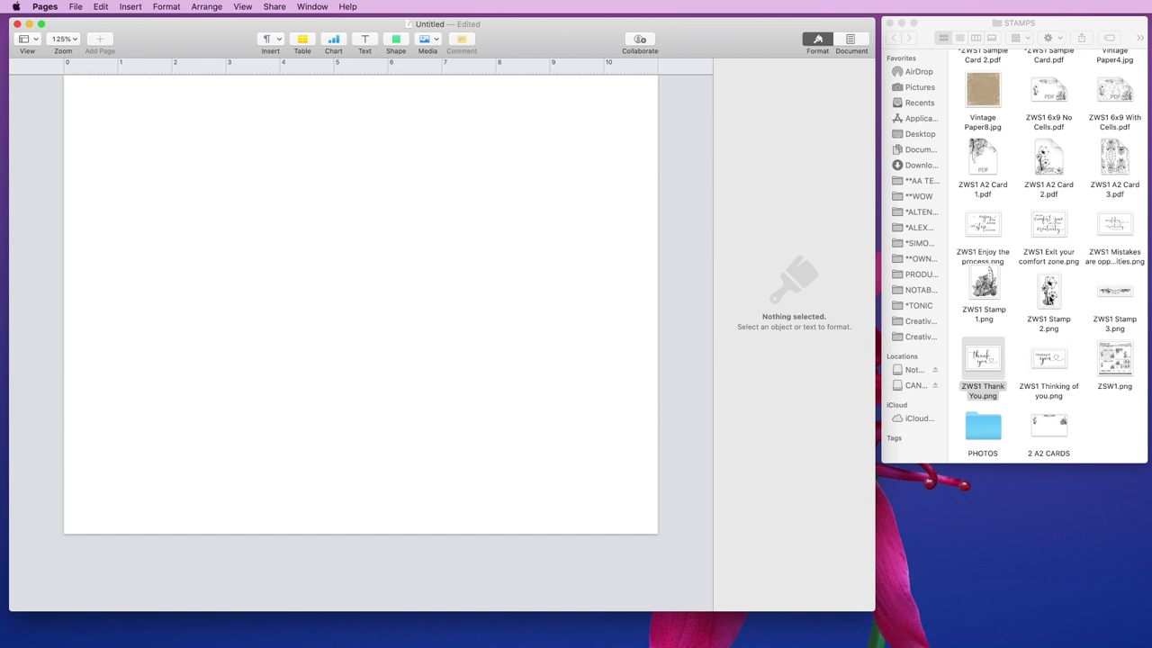
# Place ZWS1 Stamp 1.png and ZWS1 Stamp 2.png on the page, scaled to about 2.87 × 3.34 in and 2.05 × 3.33 in
pyautogui.moveTo(992, 286); pyautogui.dragTo(589, 309)
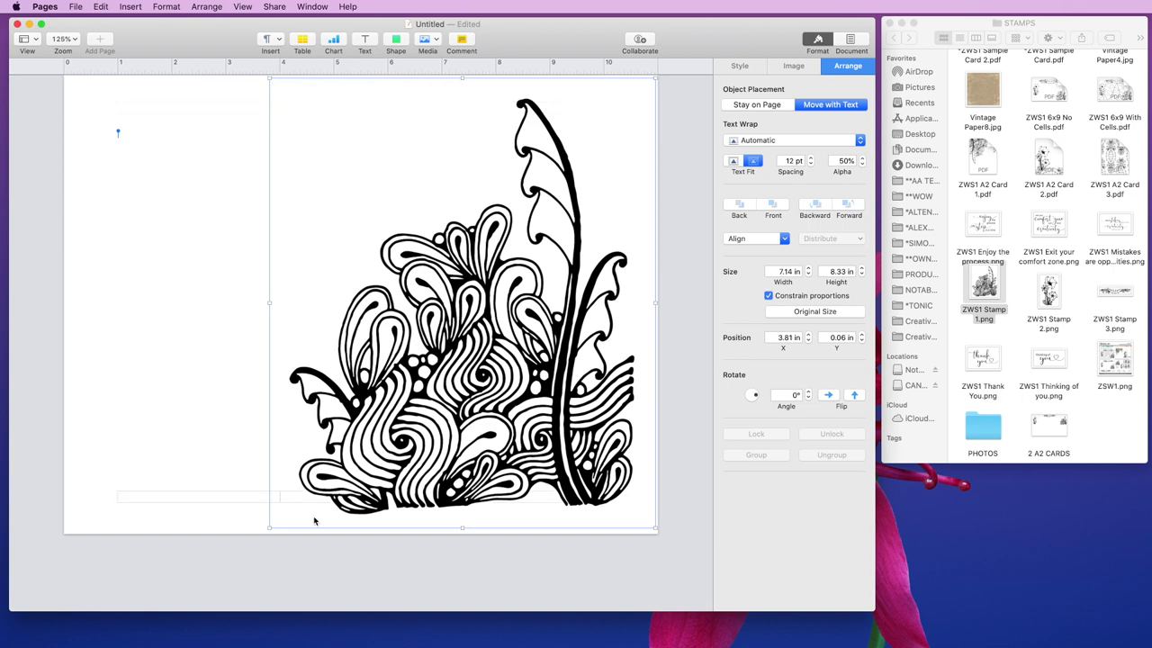
pyautogui.moveTo(269, 78); pyautogui.dragTo(495, 351)
pyautogui.moveTo(621, 443); pyautogui.dragTo(569, 347)
pyautogui.moveTo(1049, 292); pyautogui.dragTo(230, 281)
pyautogui.moveTo(339, 79); pyautogui.dragTo(176, 313)
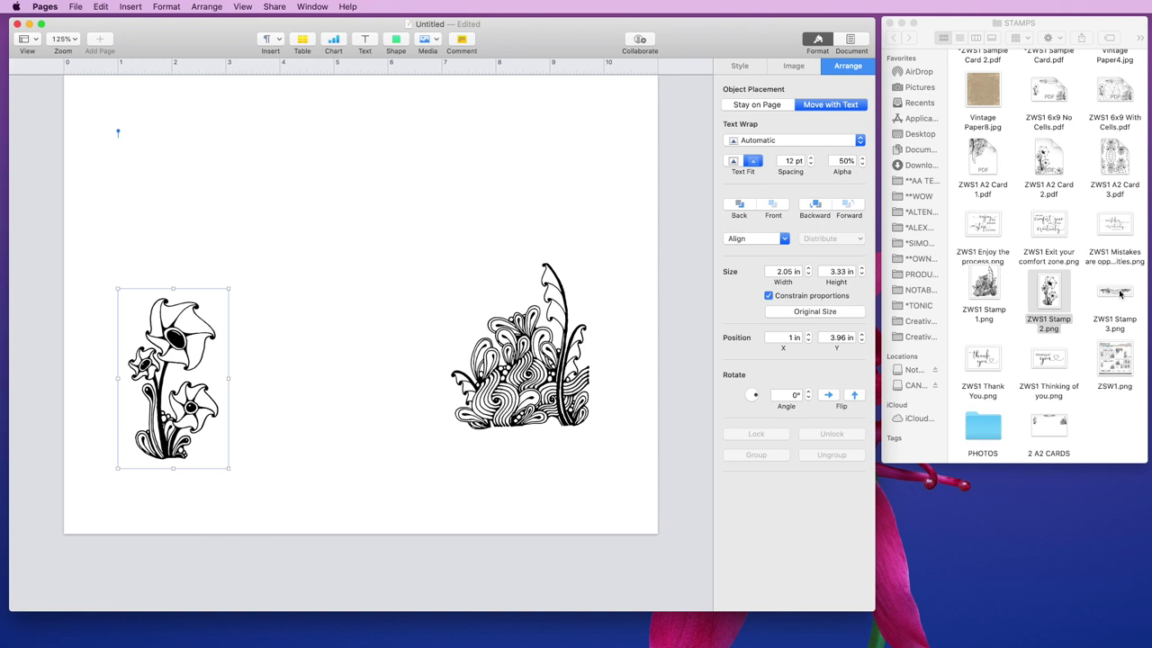
# Place ZWS1 Stamp 3.png above the other two stamps, scaled to about 5.1 × 1.18 in
pyautogui.moveTo(1120, 295); pyautogui.dragTo(345, 213)
pyautogui.moveTo(117, 158); pyautogui.dragTo(291, 216)
pyautogui.moveTo(397, 236); pyautogui.dragTo(351, 203)
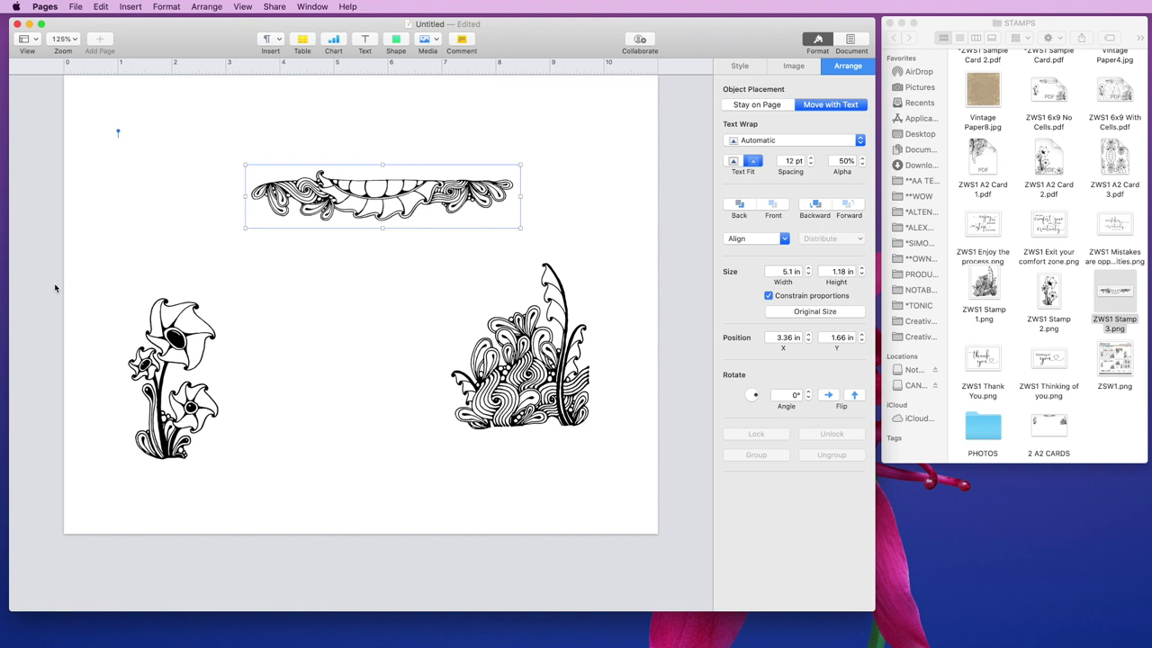
# Move the three stamps to the top of the page, shrinking the coral art to about 2.38 × 2.78 in and the flowers to 1.71 × 2.78 in
pyautogui.moveTo(529, 391); pyautogui.dragTo(546, 416)
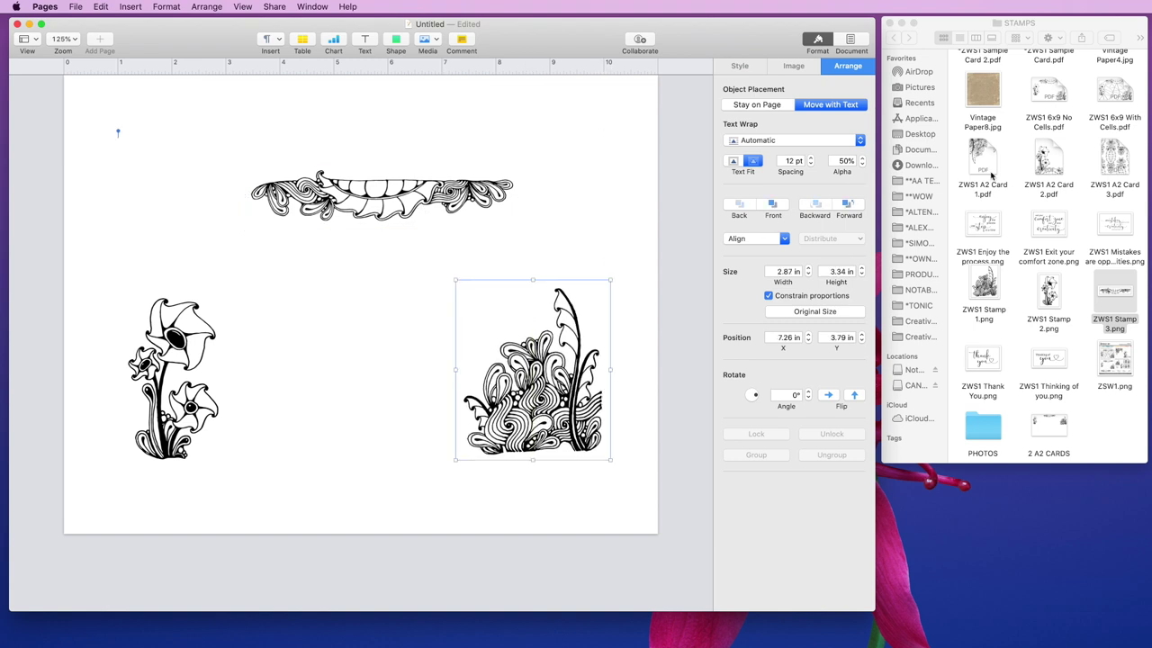
pyautogui.moveTo(373, 193); pyautogui.dragTo(356, 104)
pyautogui.moveTo(569, 411); pyautogui.dragTo(599, 230)
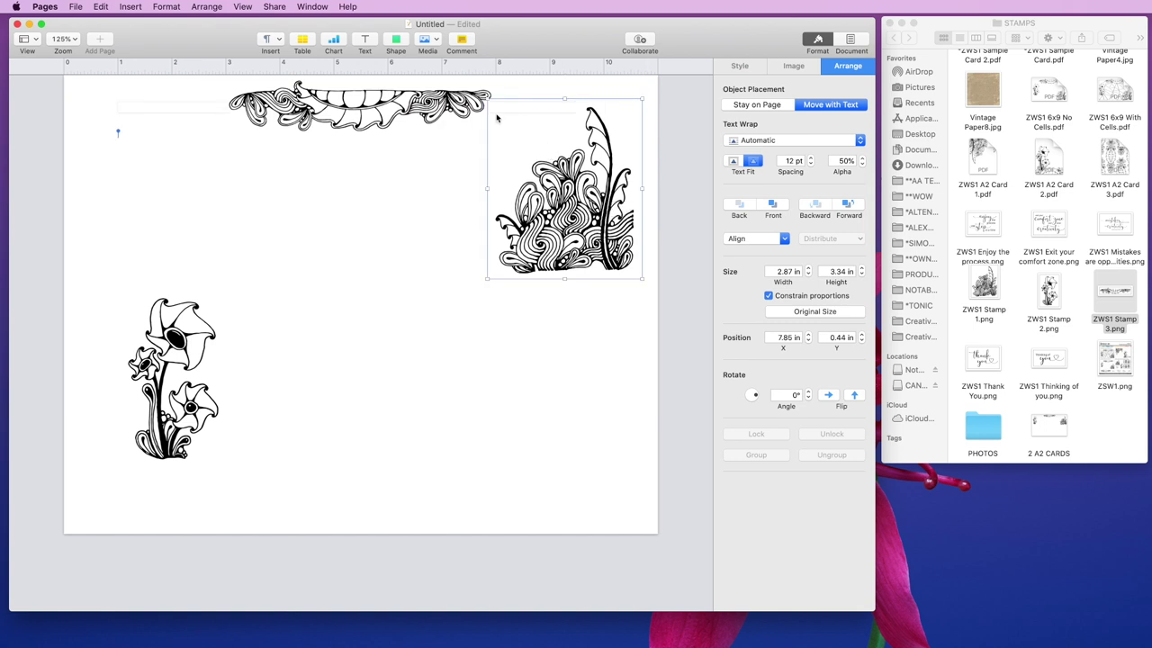
pyautogui.moveTo(487, 99); pyautogui.dragTo(512, 128)
pyautogui.moveTo(181, 381); pyautogui.dragTo(144, 192)
pyautogui.moveTo(192, 98); pyautogui.dragTo(173, 128)
pyautogui.moveTo(115, 222); pyautogui.dragTo(114, 200)
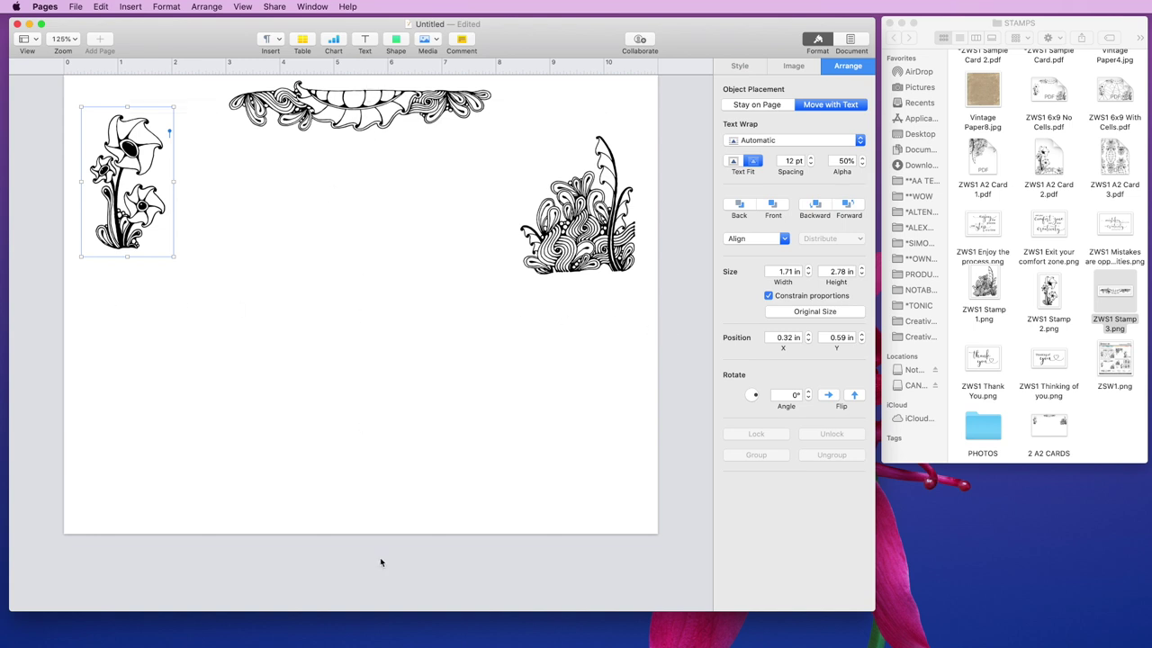
# Move the flowers and coral art toward the page's middle and the border art below them at about X 2.07 in, Y 5.29 in
pyautogui.moveTo(139, 189); pyautogui.dragTo(310, 261)
pyautogui.moveTo(619, 214); pyautogui.dragTo(381, 256)
pyautogui.moveTo(263, 235)
pyautogui.mouseDown()
pyautogui.moveTo(281, 219)
pyautogui.moveTo(276, 234)
pyautogui.mouseUp()
pyautogui.moveTo(441, 260); pyautogui.dragTo(659, 316)
pyautogui.click(383, 113)
pyautogui.moveTo(382, 113); pyautogui.dragTo(336, 399)
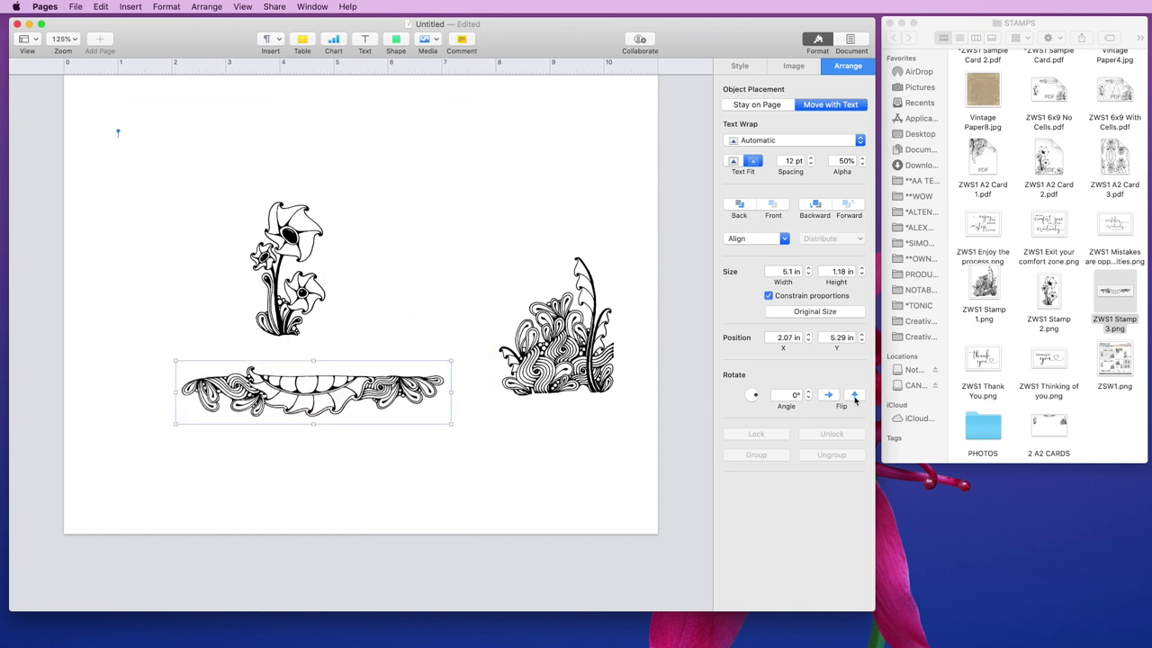
# Turn the border art upside down with the flip options and move it over the flower stems at about X 2.45 in, Y 4.25 in
pyautogui.click(853, 396)
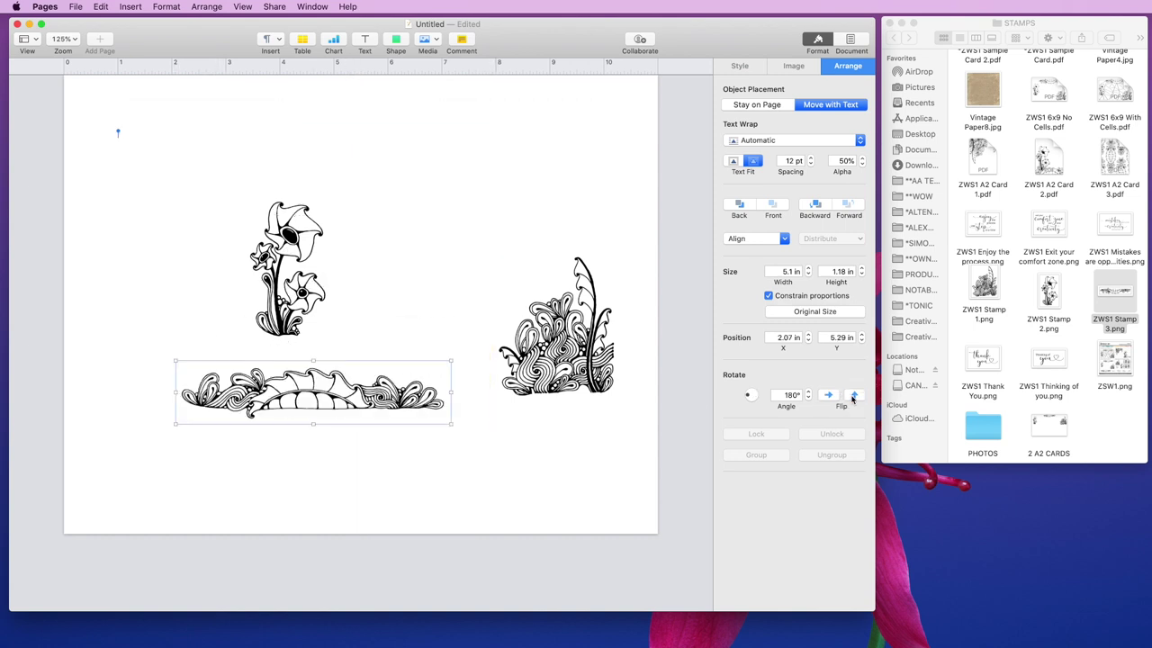
pyautogui.click(825, 395)
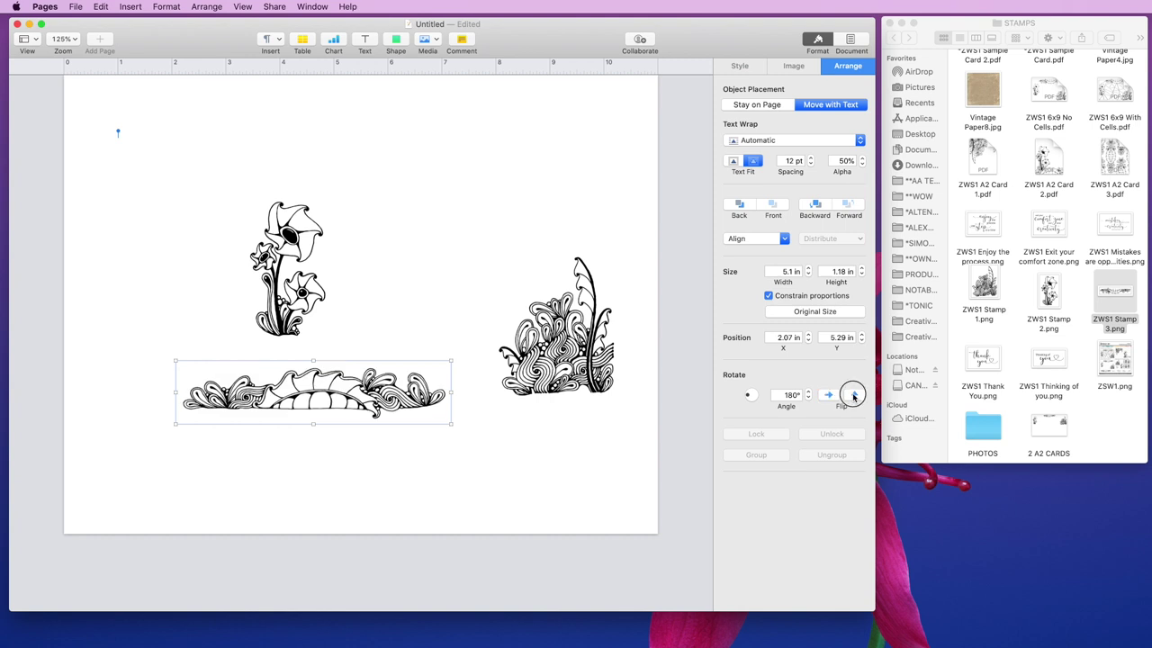
pyautogui.click(853, 396)
pyautogui.moveTo(291, 399); pyautogui.dragTo(351, 346)
pyautogui.click(855, 396)
# Layer the border art in front of the flowers and enlarge the flowers to about 2.01 × 3.26 in
pyautogui.click(287, 248)
pyautogui.click(814, 205)
pyautogui.click(848, 209)
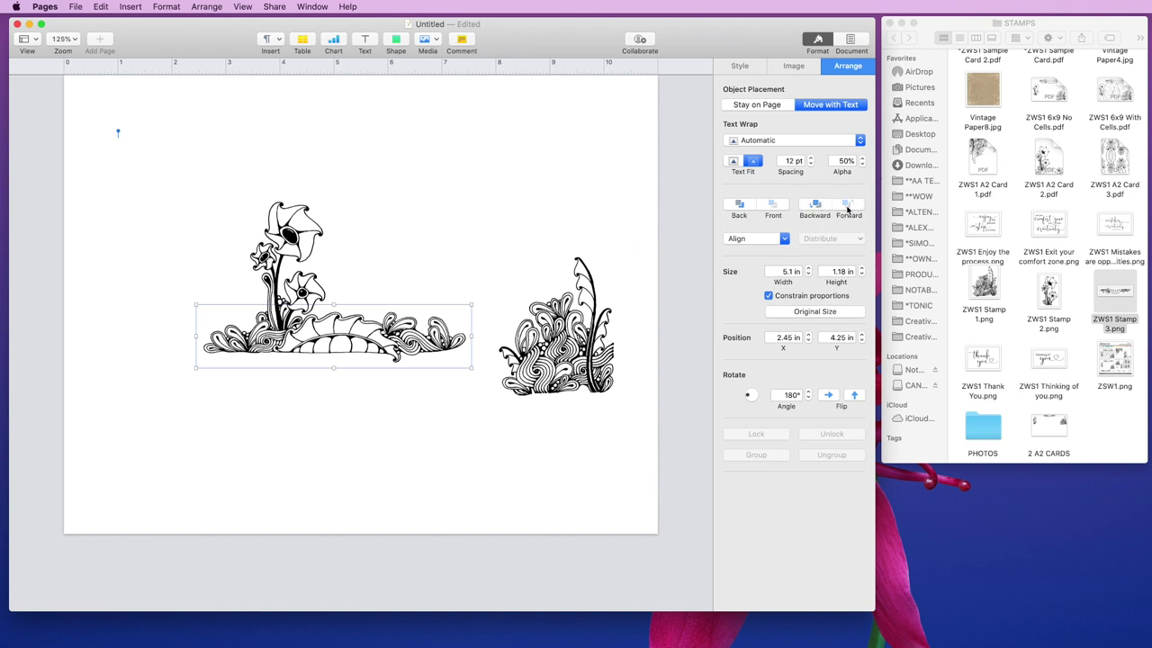
pyautogui.click(296, 243)
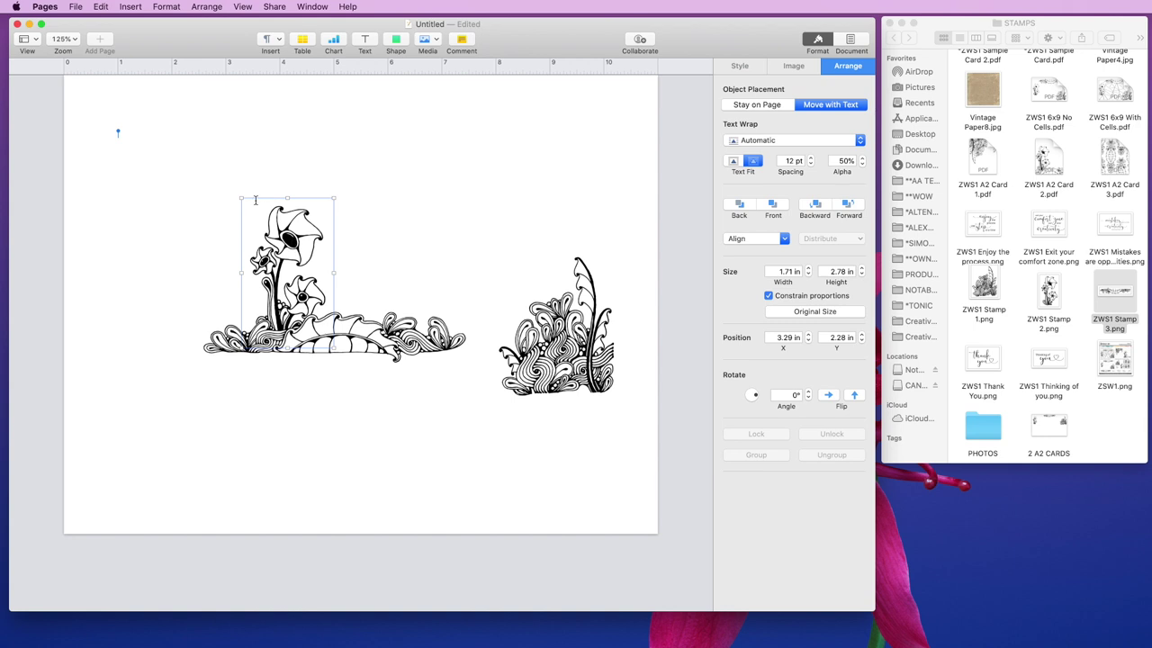
pyautogui.moveTo(241, 199); pyautogui.dragTo(225, 172)
# Gather the stamps into one scene with the coral art behind the border, enlarging the coral art to about 3.04 × 3.54 in
pyautogui.press('cmd+a')
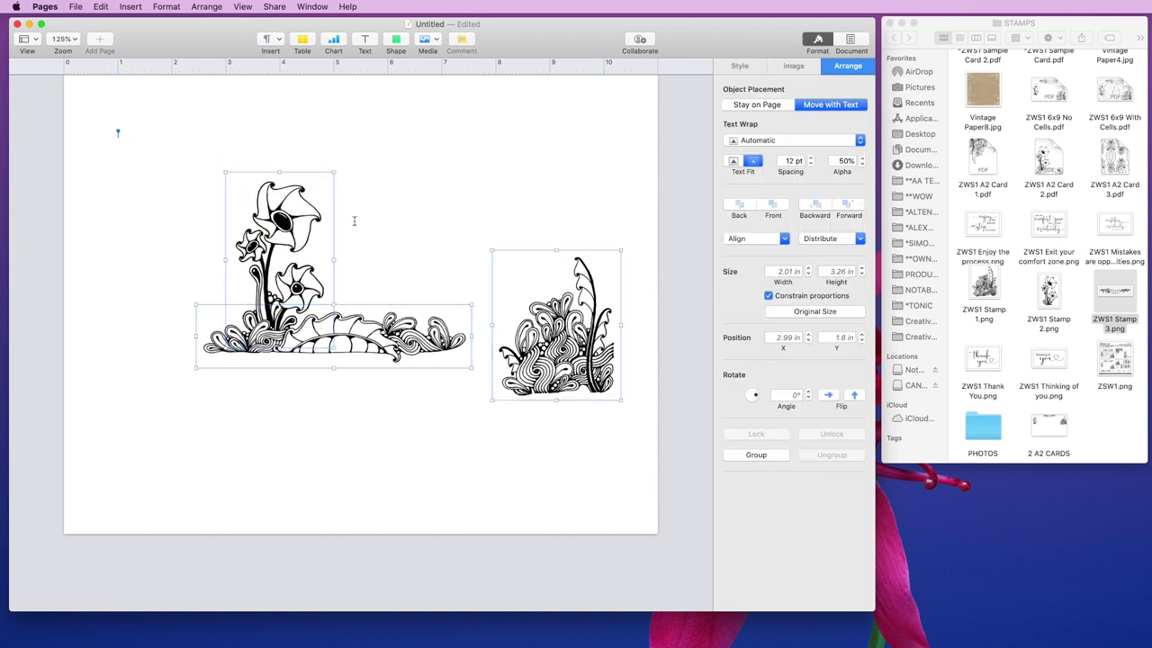
pyautogui.click(413, 249)
pyautogui.moveTo(244, 234)
pyautogui.mouseDown()
pyautogui.moveTo(261, 220)
pyautogui.moveTo(255, 230)
pyautogui.mouseUp()
pyautogui.moveTo(521, 328); pyautogui.dragTo(378, 276)
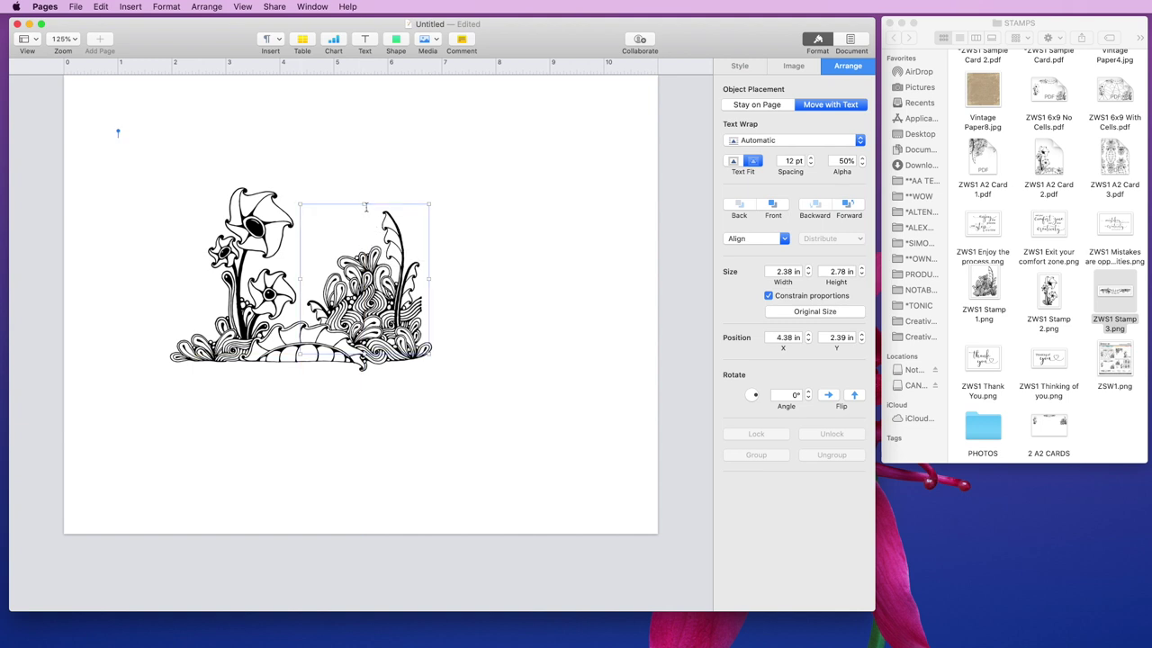
pyautogui.moveTo(364, 205); pyautogui.dragTo(363, 187)
# Turn off proportion constraints and try moving the coral art right of the flowers, stretched to about 3.1 × 4.6 in
pyautogui.moveTo(362, 162); pyautogui.dragTo(362, 115)
pyautogui.click(770, 297)
pyautogui.moveTo(444, 235); pyautogui.dragTo(451, 234)
pyautogui.moveTo(374, 290); pyautogui.dragTo(486, 319)
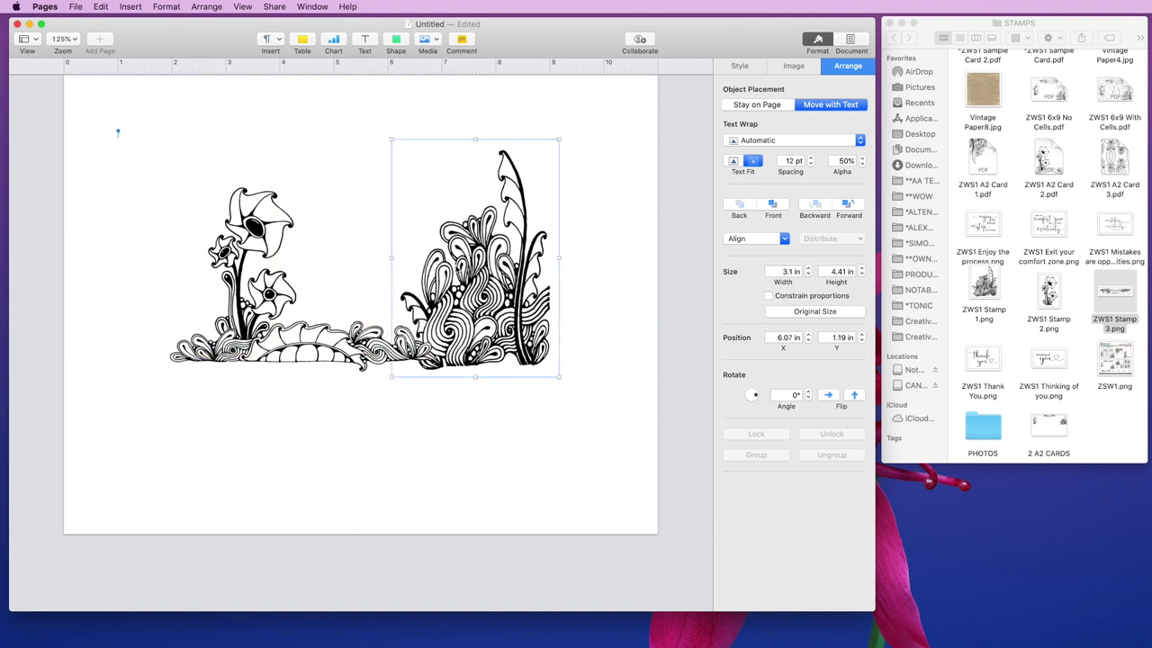
pyautogui.moveTo(474, 141)
pyautogui.mouseDown()
pyautogui.moveTo(471, 167)
pyautogui.moveTo(471, 127)
pyautogui.mouseUp()
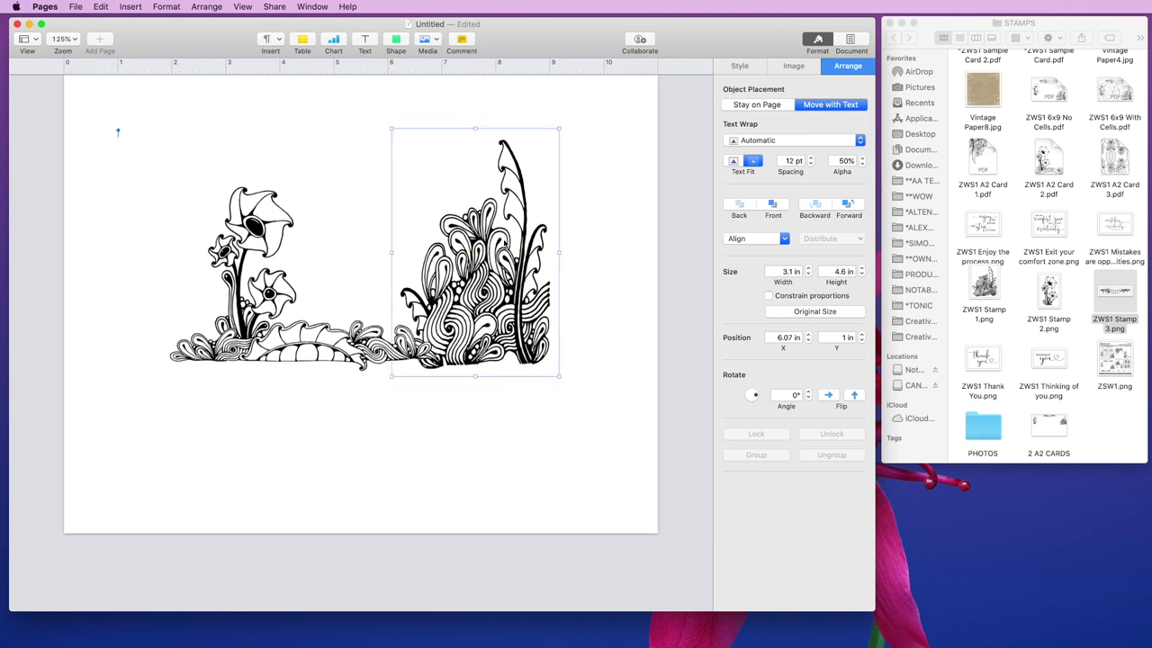
# Undo the stretching and moving of the coral art and nudge it to about X 3.98 in, Y 1.77 in
pyautogui.press('super+z')
pyautogui.press('super+z')
pyautogui.press('super+z')
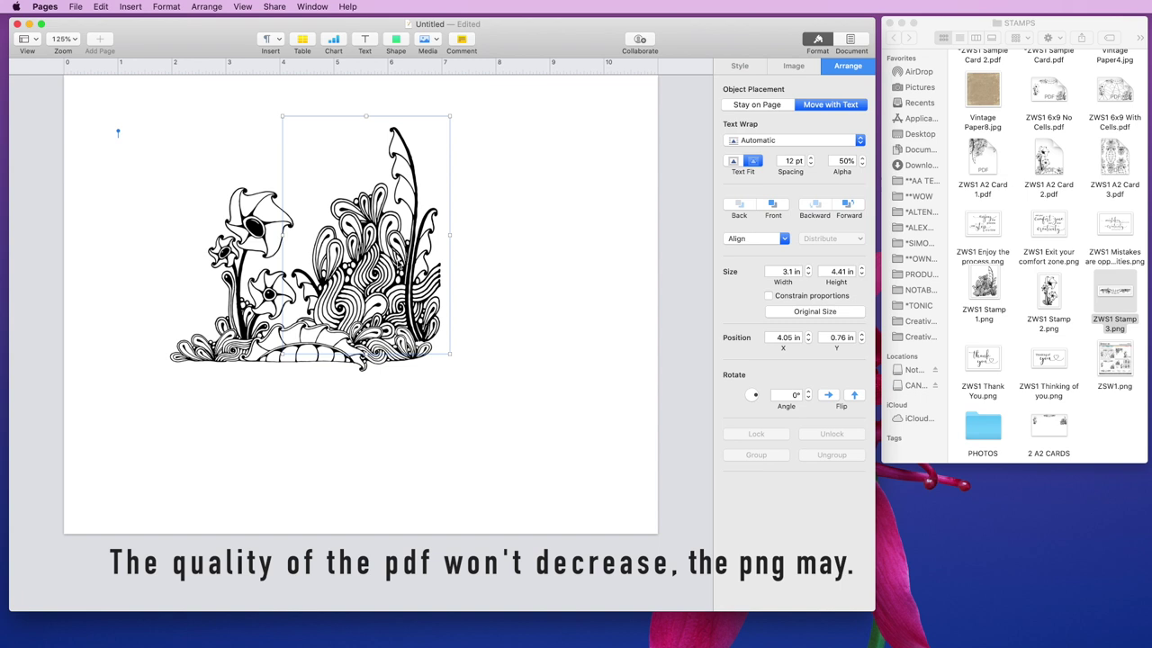
pyautogui.press('super+z')
pyautogui.press('super+z')
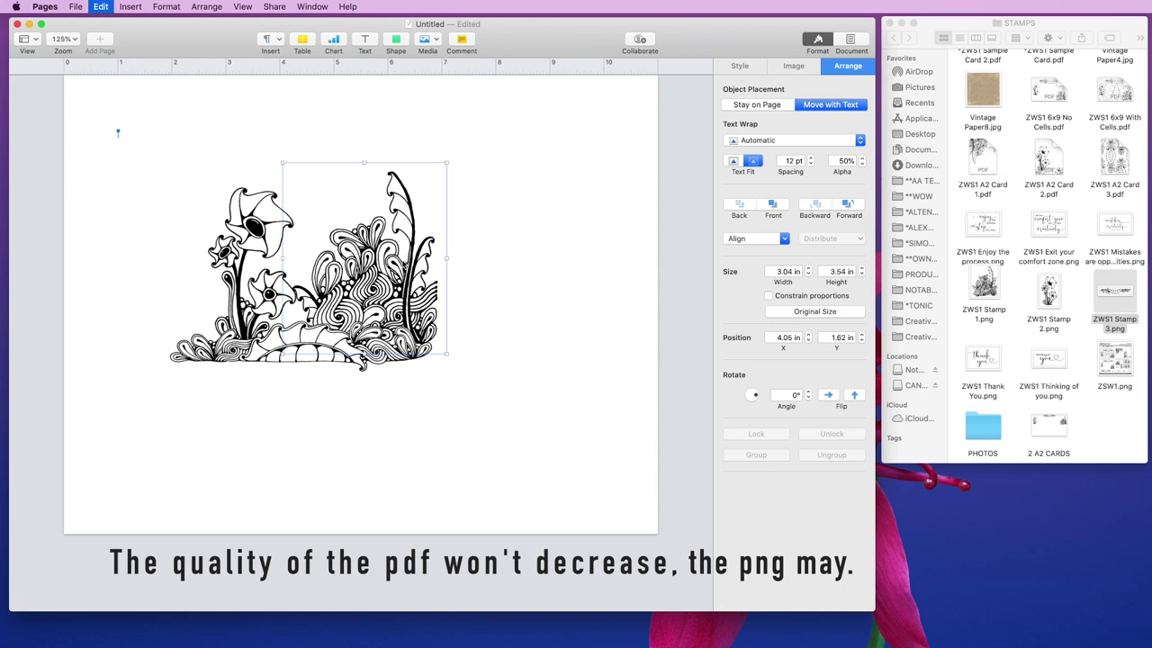
pyautogui.moveTo(384, 246)
pyautogui.mouseDown()
pyautogui.moveTo(397, 258)
pyautogui.moveTo(380, 254)
pyautogui.mouseUp()
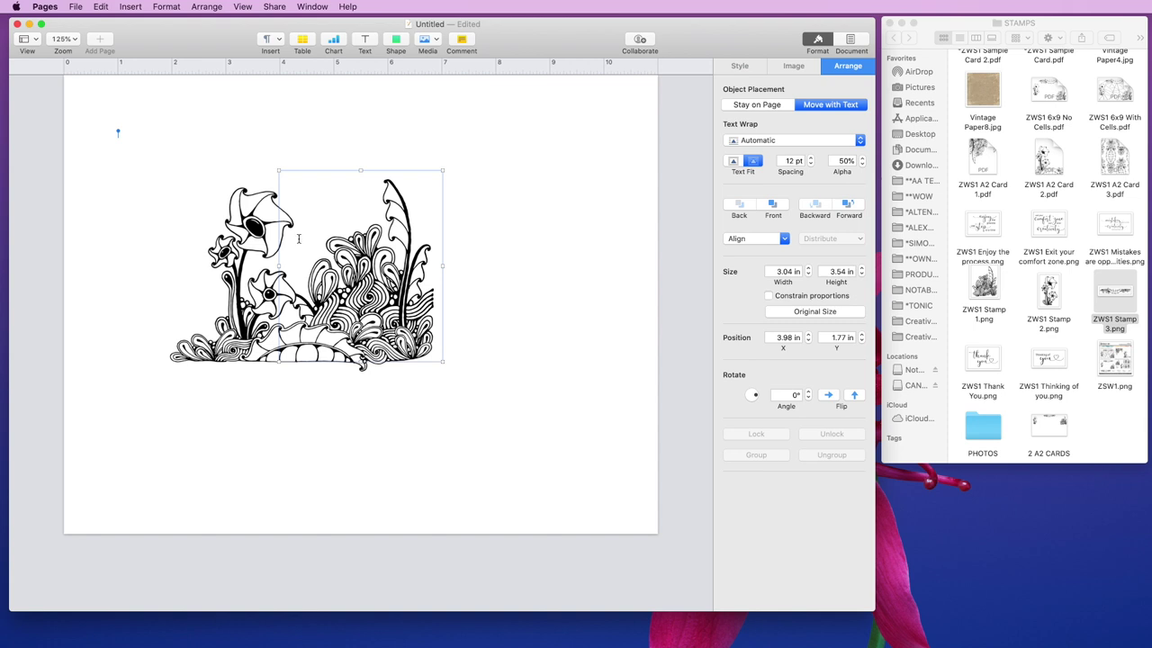
# Add Vintage Paper8.jpg to the page, set its text wrap to None, and send it behind the stamps
pyautogui.moveTo(983, 90); pyautogui.dragTo(441, 243)
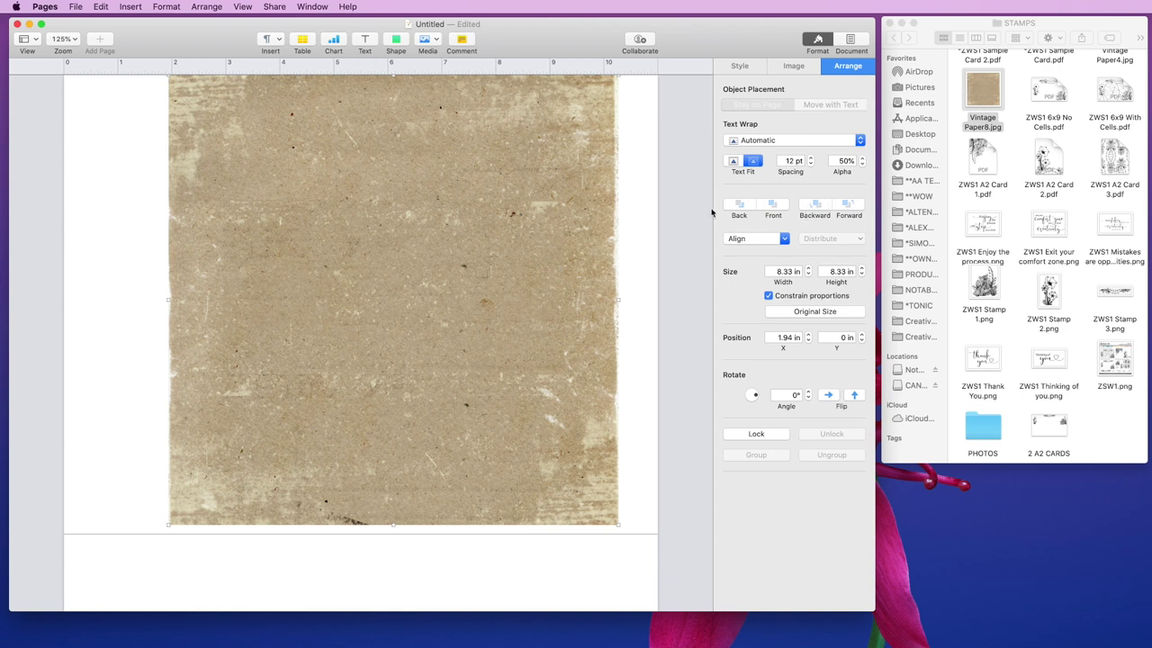
pyautogui.click(772, 140)
pyautogui.click(773, 188)
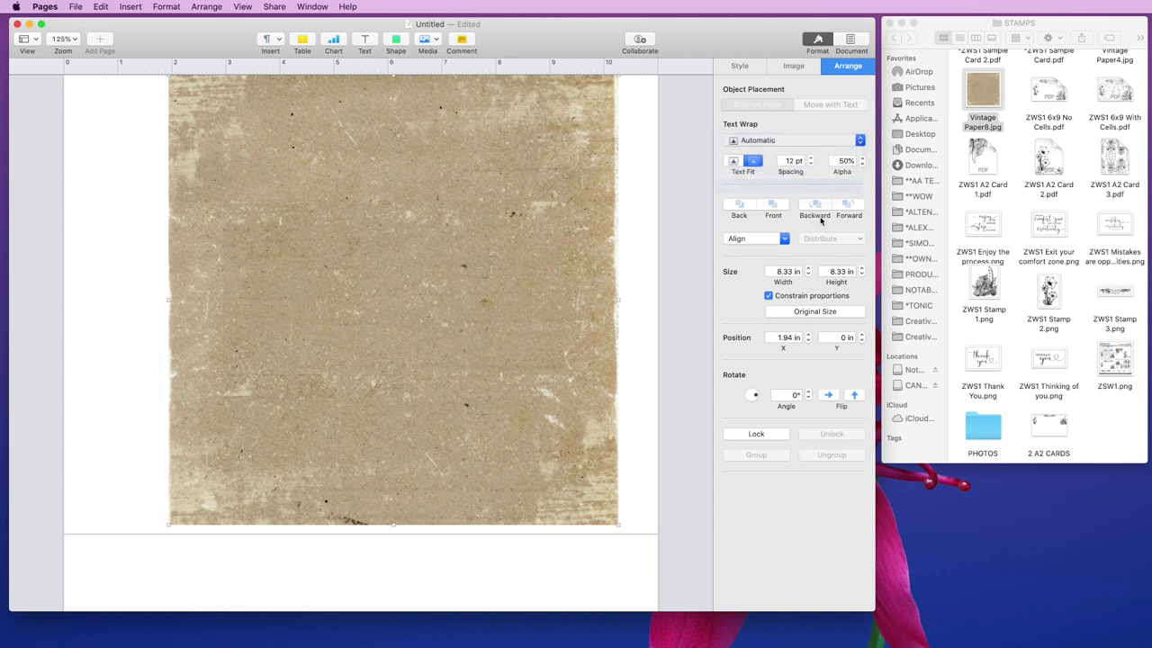
pyautogui.click(817, 207)
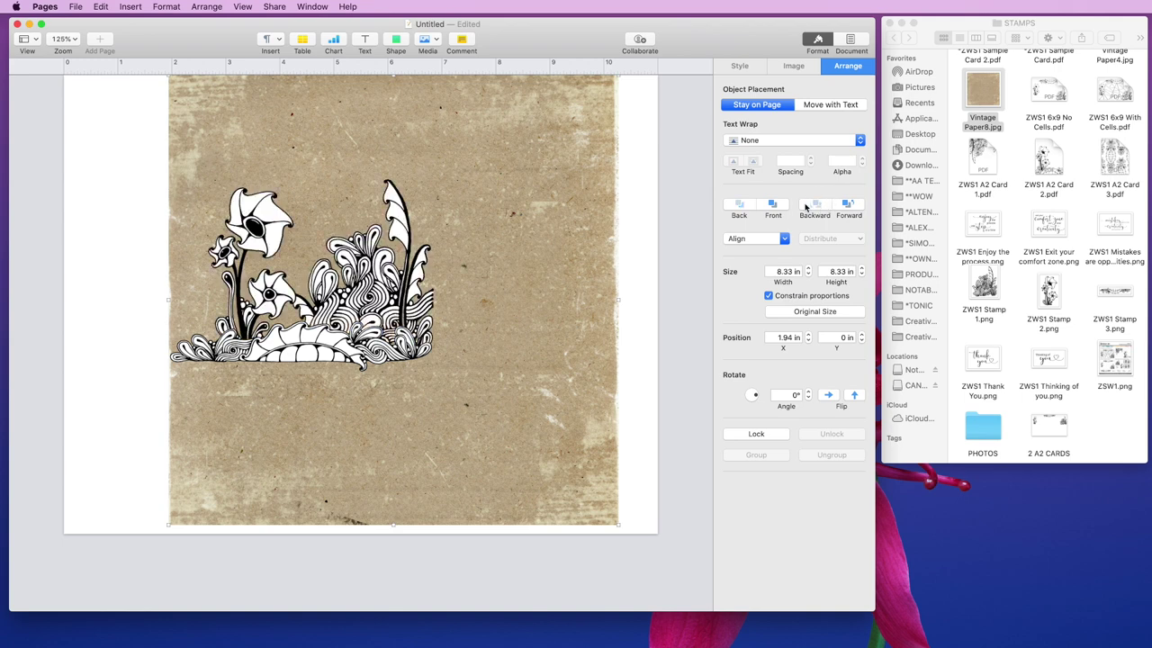
# Try the coral art at different spots on the vintage paper, away from the flowers and border
pyautogui.click(368, 285)
pyautogui.moveTo(371, 289); pyautogui.dragTo(455, 245)
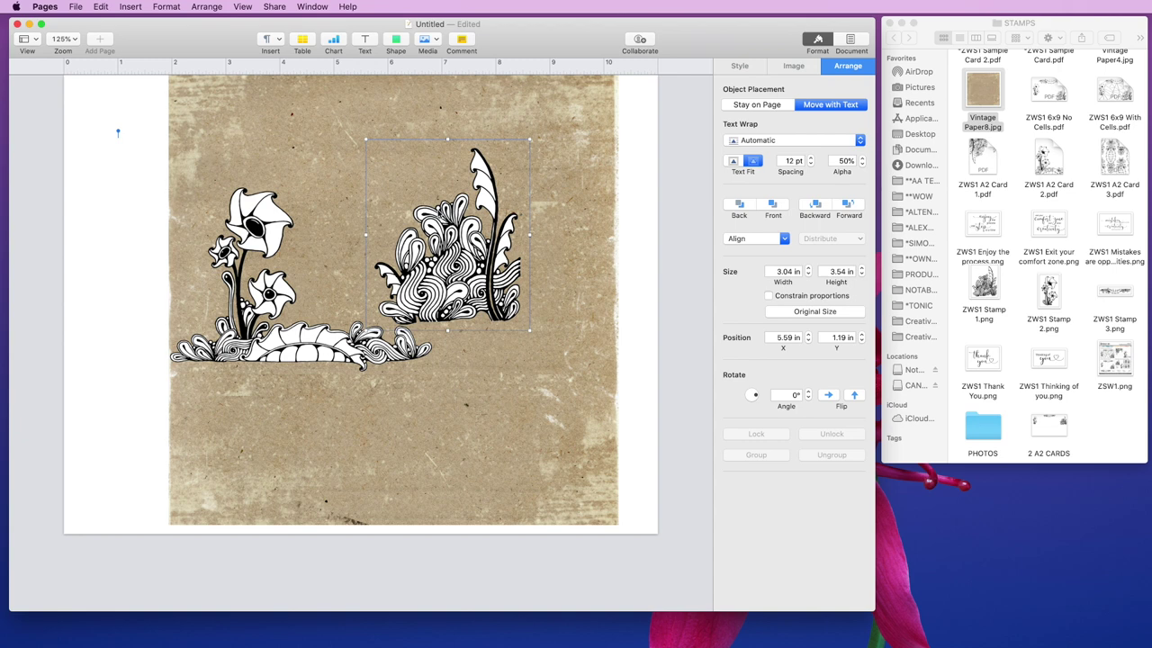
pyautogui.moveTo(453, 266)
pyautogui.mouseDown()
pyautogui.moveTo(417, 298)
pyautogui.moveTo(366, 313)
pyautogui.moveTo(376, 277)
pyautogui.moveTo(461, 271)
pyautogui.mouseUp()
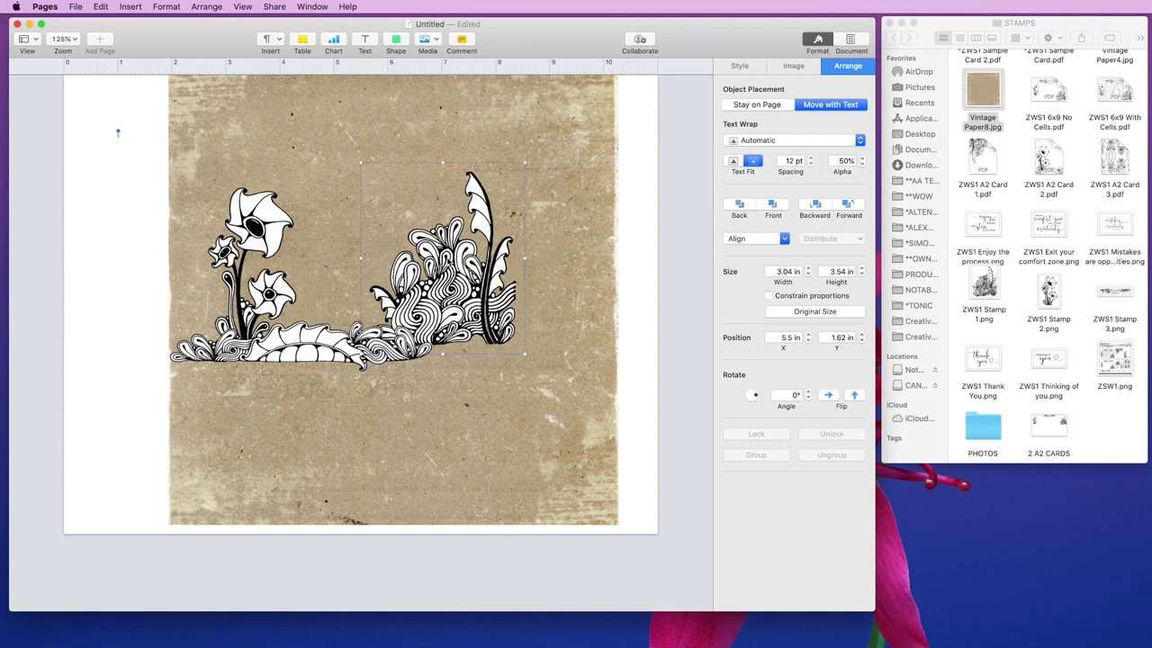
pyautogui.moveTo(483, 285); pyautogui.dragTo(460, 232)
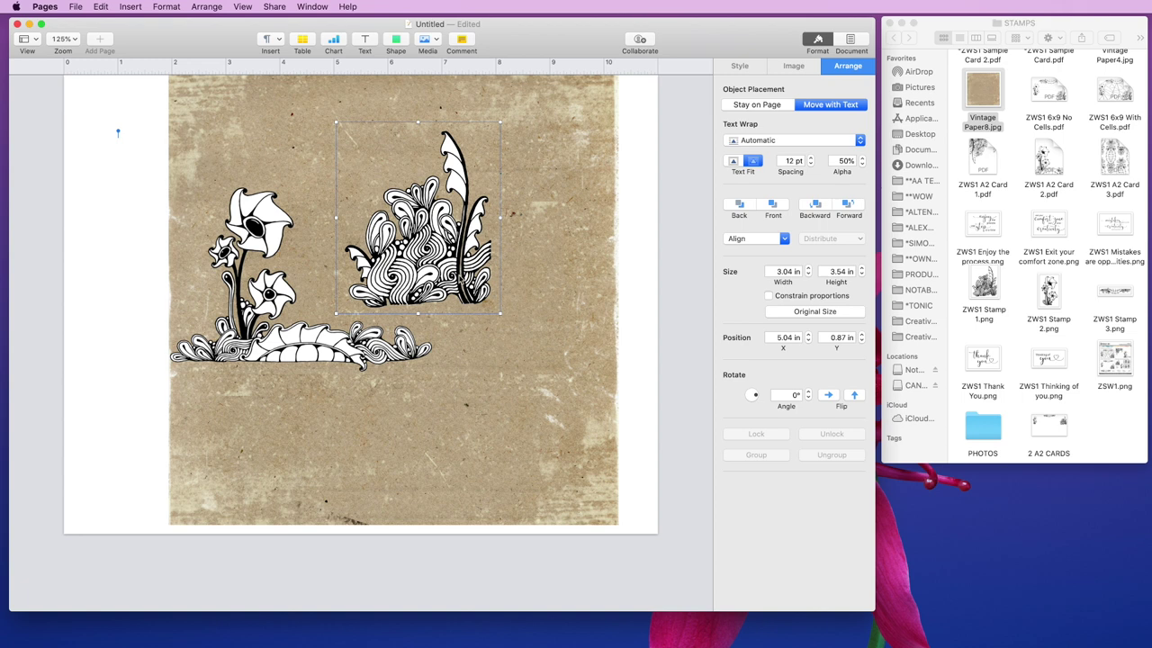
# Return the coral art to its place behind the border beside the flowers, fine-tuning its horizontal position
pyautogui.moveTo(441, 232); pyautogui.dragTo(373, 272)
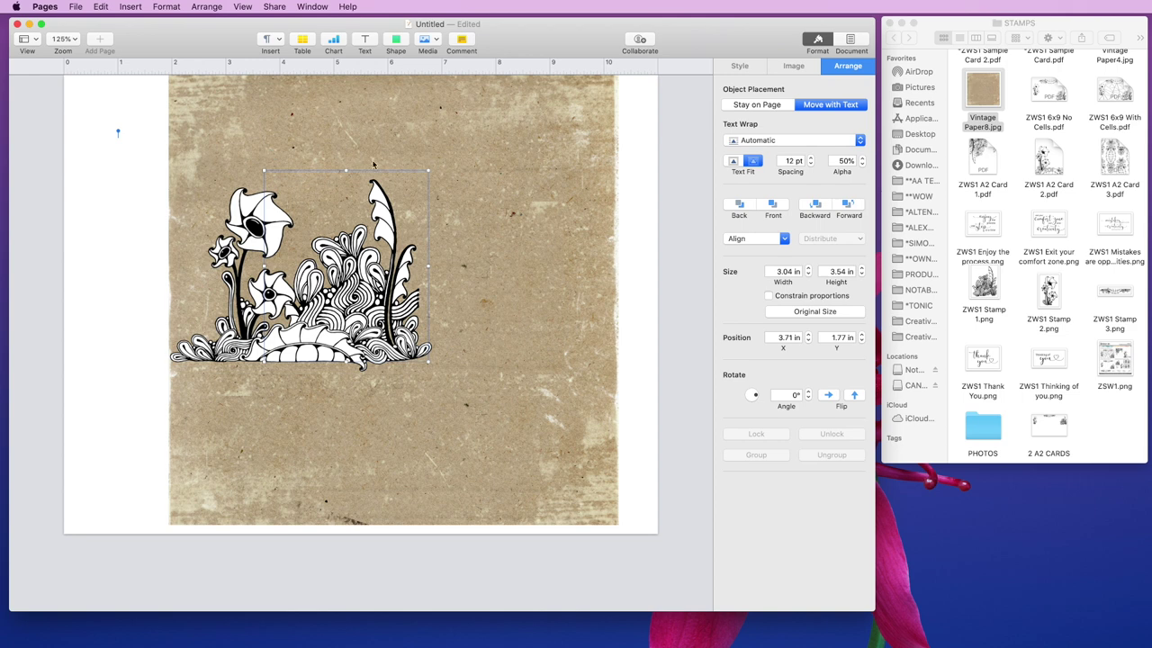
pyautogui.click(455, 155)
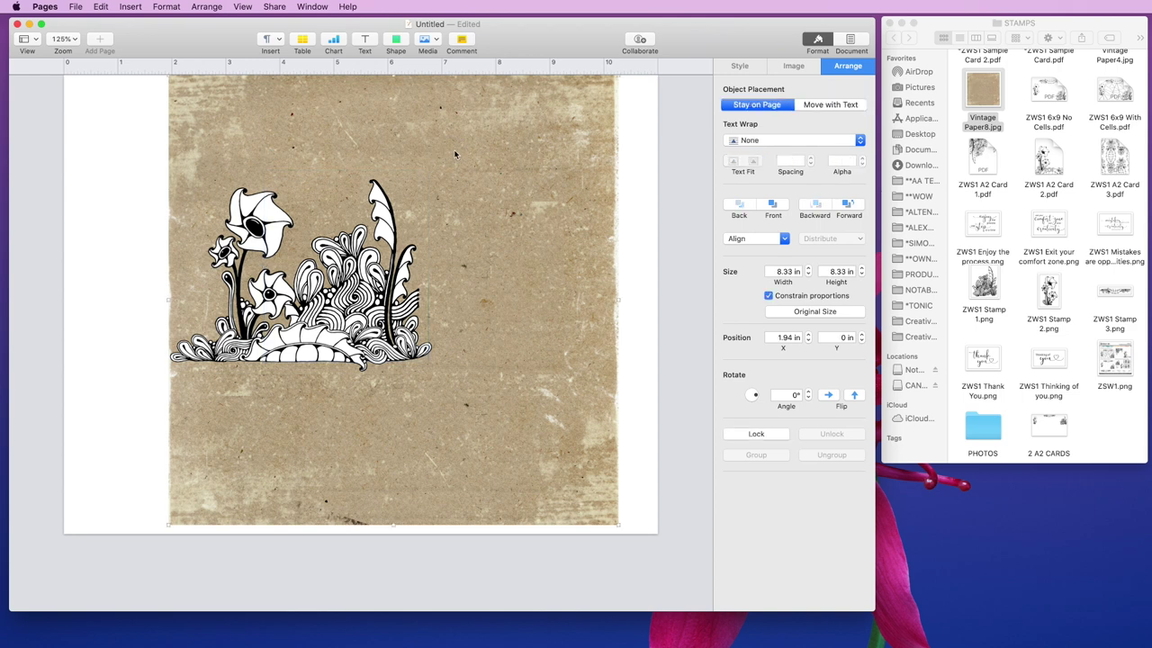
pyautogui.click(393, 186)
pyautogui.moveTo(393, 185); pyautogui.dragTo(404, 185)
# Scale the vintage paper to 5.5 in high and crop its right side to a width of 4.25 in
pyautogui.click(536, 180)
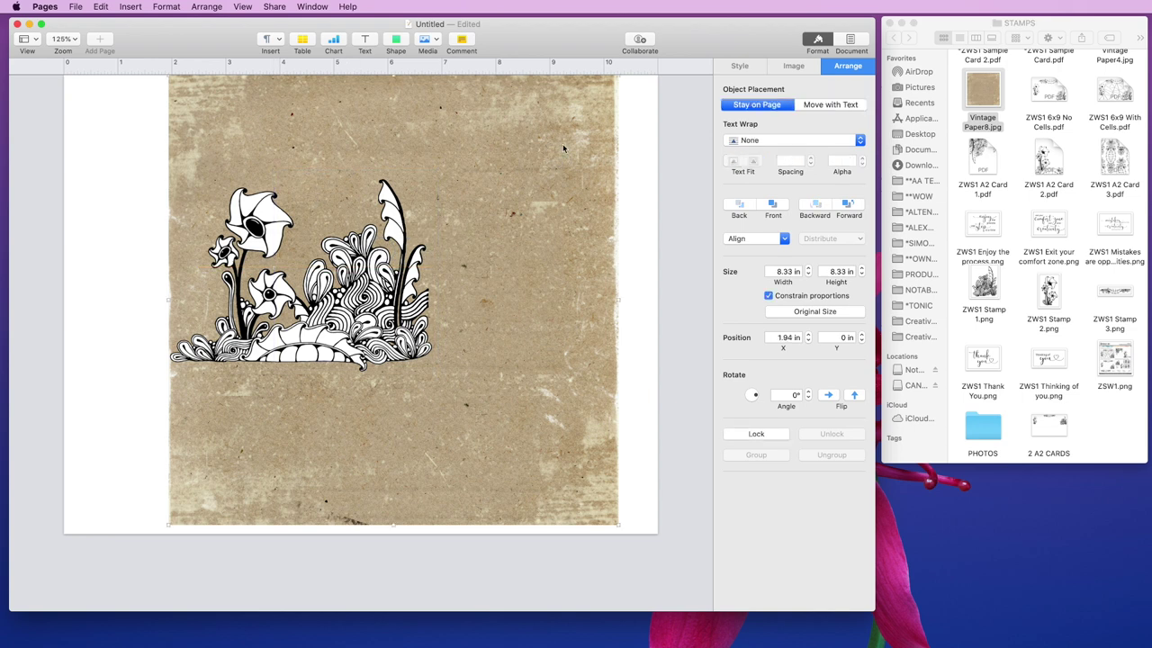
pyautogui.click(838, 271)
pyautogui.write('5')
pyautogui.press('Return')
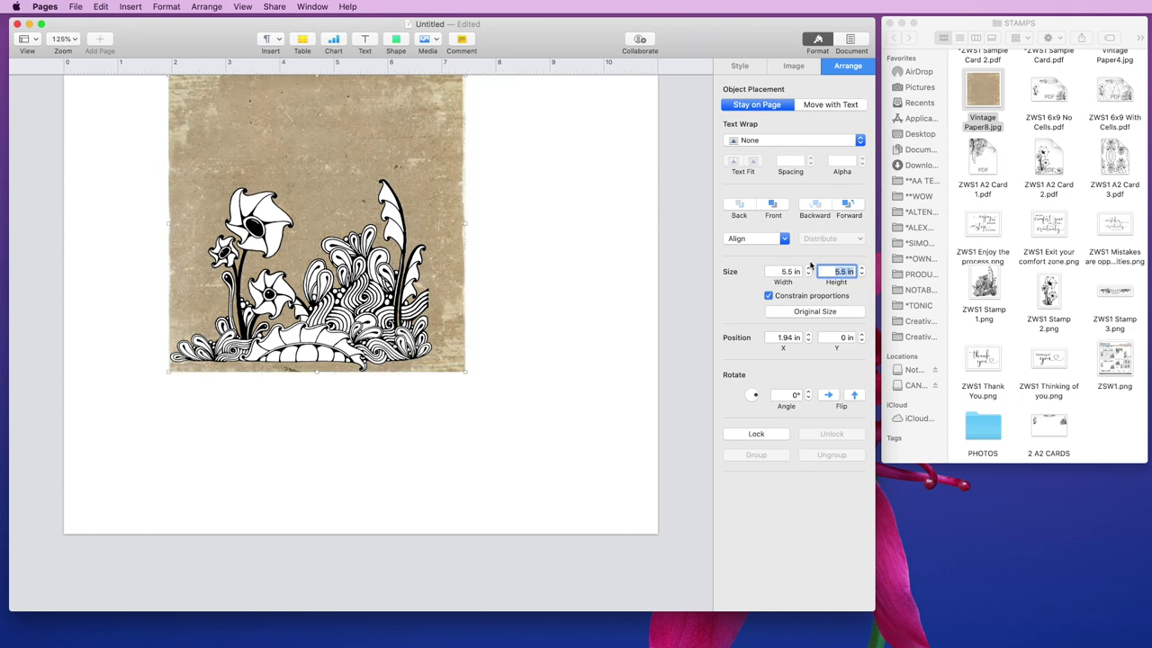
pyautogui.doubleClick(405, 161)
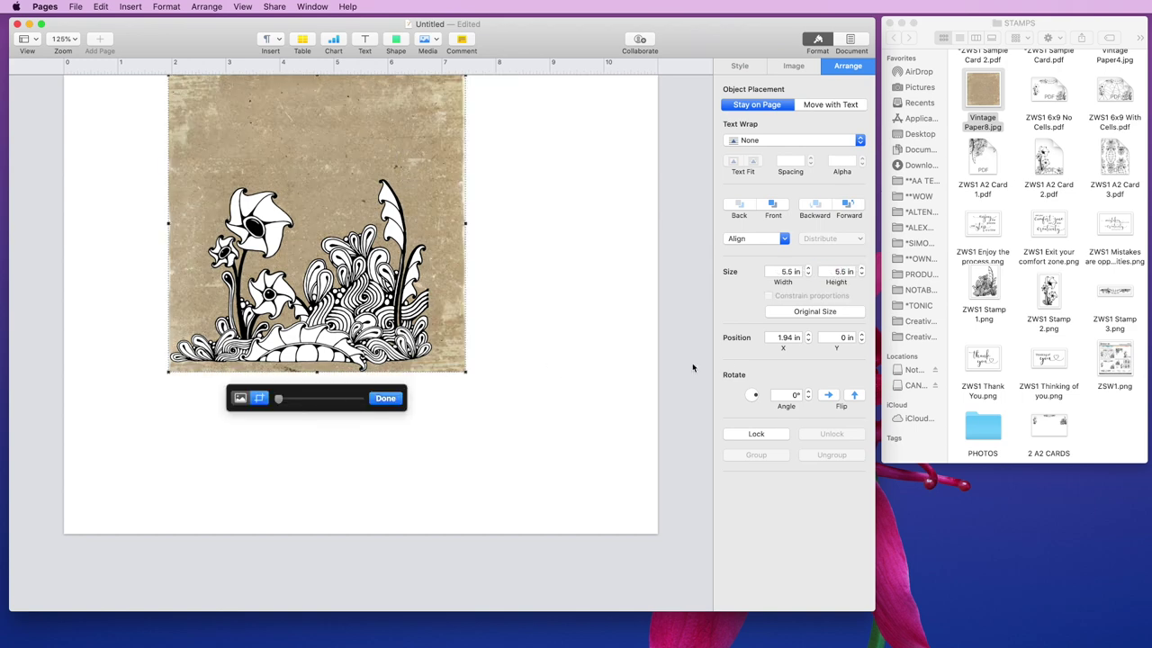
pyautogui.moveTo(465, 223); pyautogui.dragTo(398, 224)
pyautogui.click(396, 398)
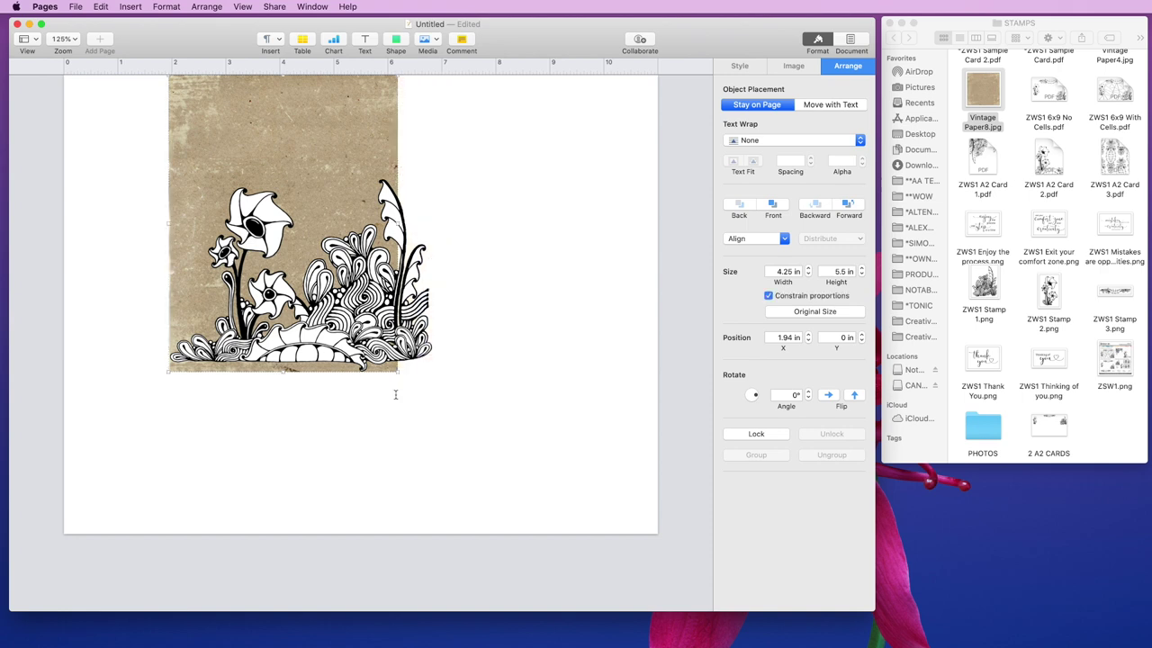
# Shift the cropped paper to the right and rearrange the border, flowers and coral art across its lower part
pyautogui.moveTo(333, 105); pyautogui.dragTo(363, 106)
pyautogui.click(306, 342)
pyautogui.moveTo(306, 342); pyautogui.dragTo(306, 350)
pyautogui.moveTo(251, 221); pyautogui.dragTo(240, 194)
pyautogui.moveTo(396, 249)
pyautogui.mouseDown()
pyautogui.moveTo(419, 243)
pyautogui.moveTo(407, 244)
pyautogui.moveTo(414, 258)
pyautogui.moveTo(400, 248)
pyautogui.moveTo(411, 251)
pyautogui.mouseUp()
pyautogui.click(437, 102)
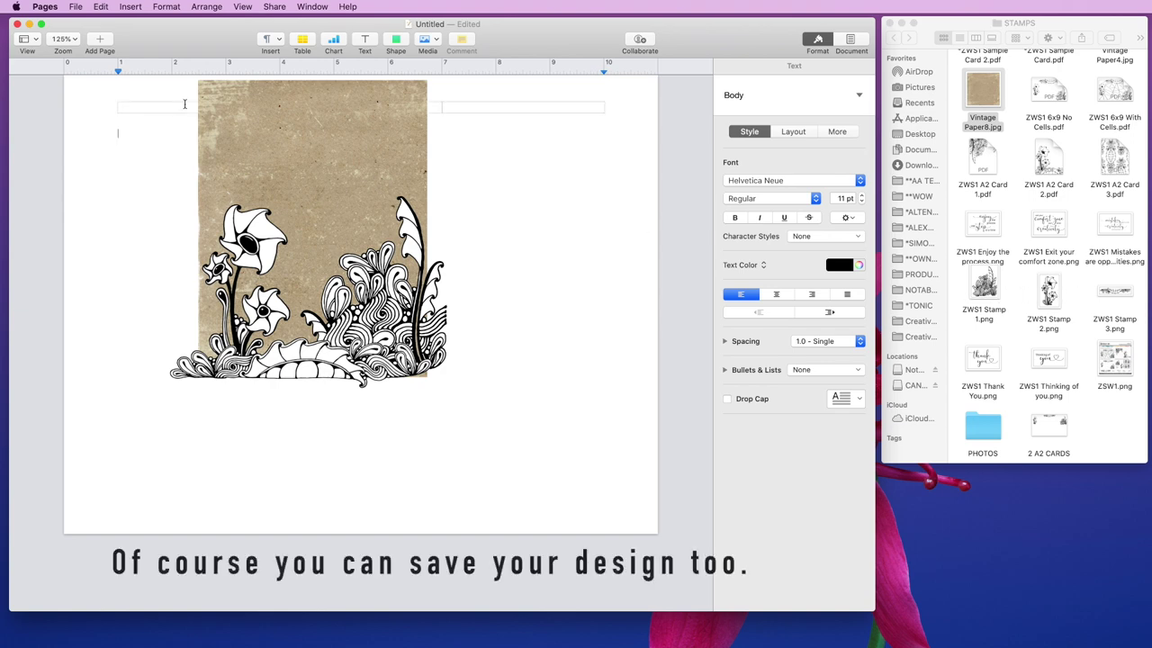
# Close the untitled document without saving it
pyautogui.click(16, 26)
pyautogui.click(531, 193)
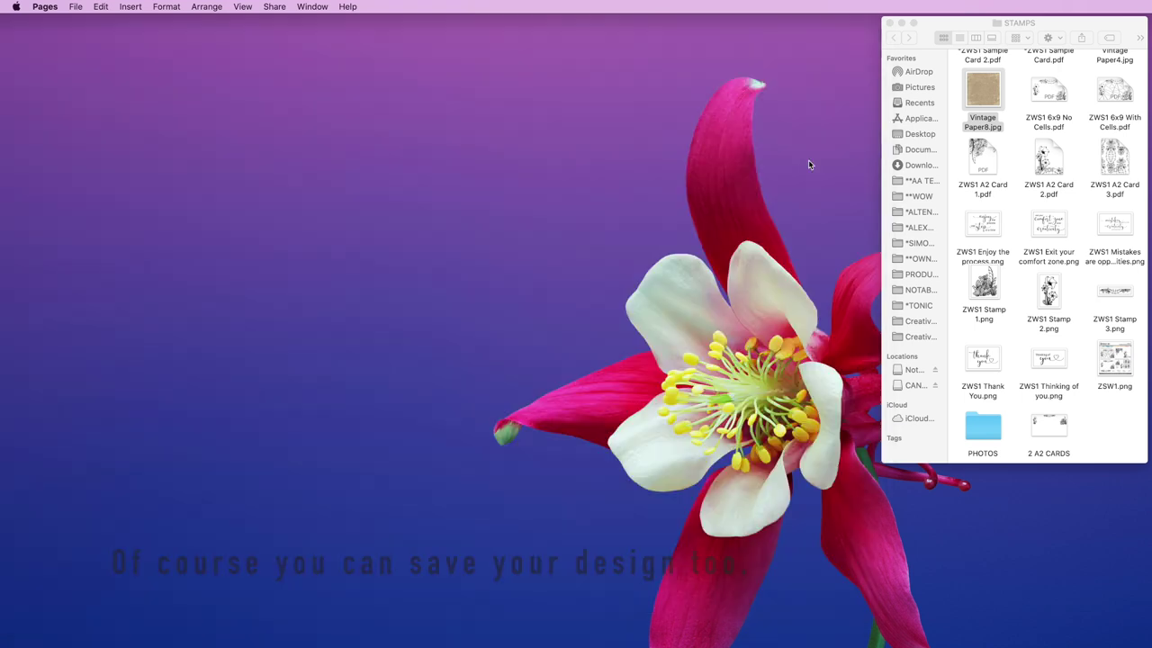
# Open ZWS1 6x9 With Cells.pdf in Acrobat Pro DC, check its page size, and enlarge the document window
pyautogui.doubleClick(1114, 90)
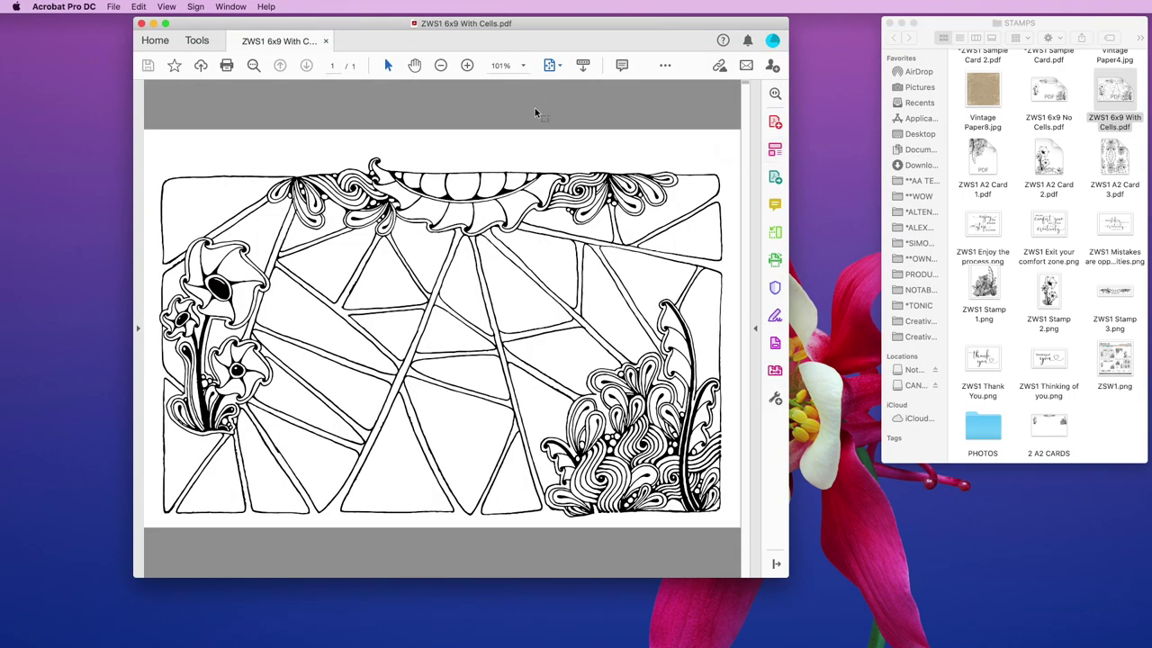
pyautogui.moveTo(197, 509)
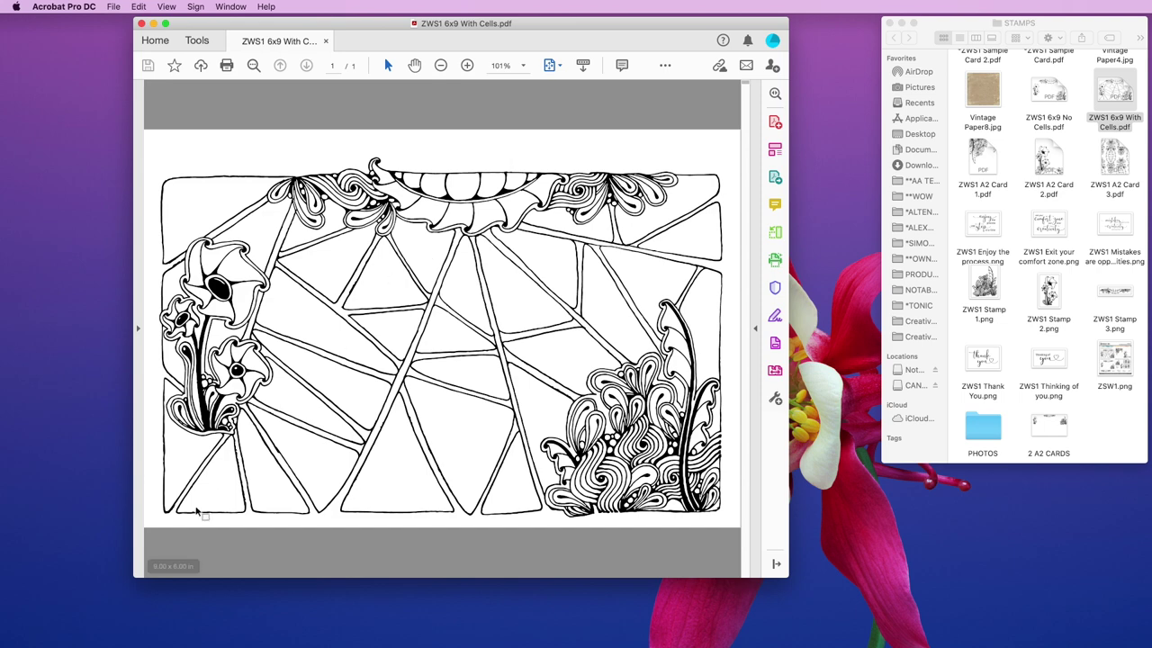
pyautogui.moveTo(133, 577); pyautogui.dragTo(84, 597)
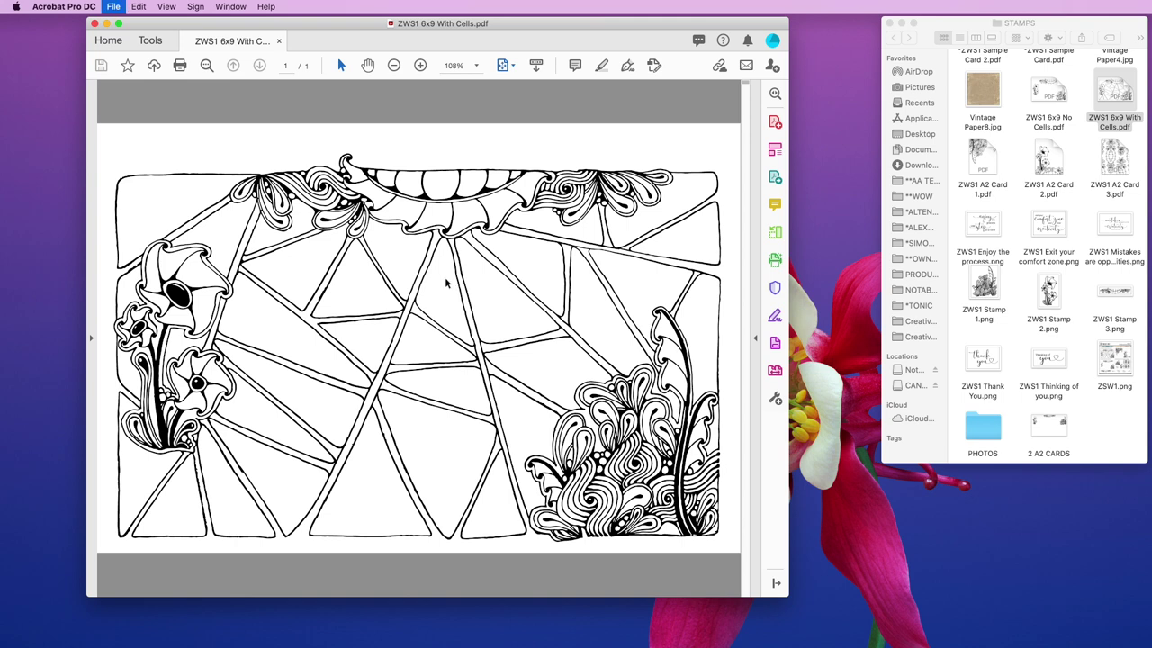
# Open the print settings for the card PDF and set the page setup's paper size to US Letter
pyautogui.press('super+p')
pyautogui.moveTo(682, 279); pyautogui.dragTo(400, 136)
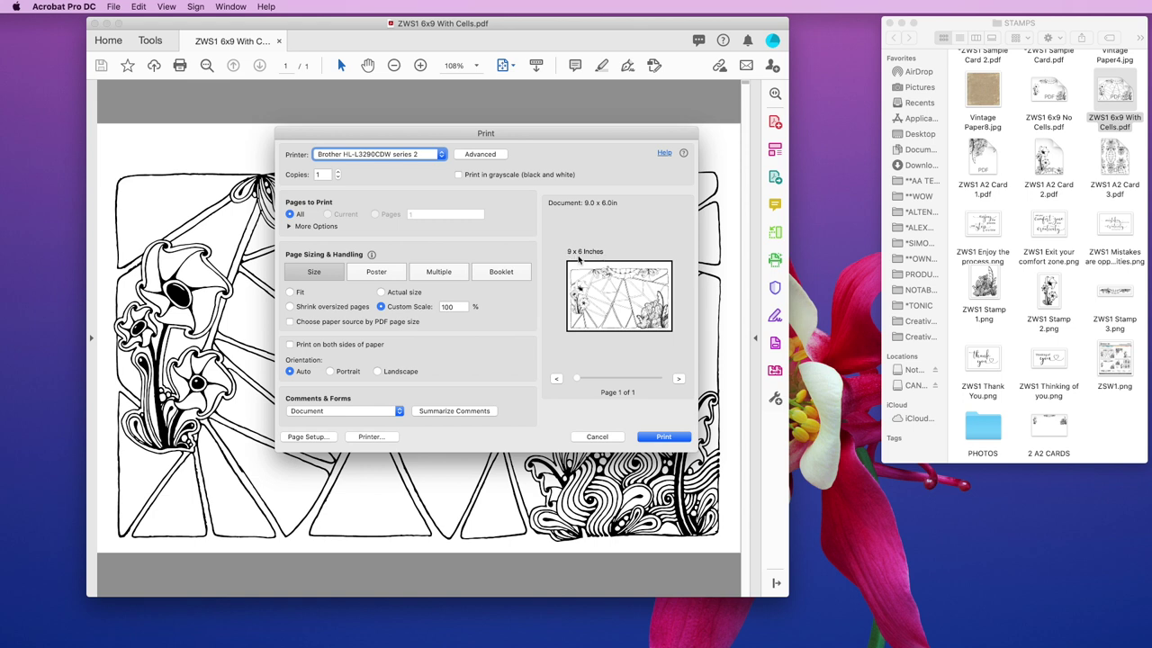
pyautogui.click(313, 437)
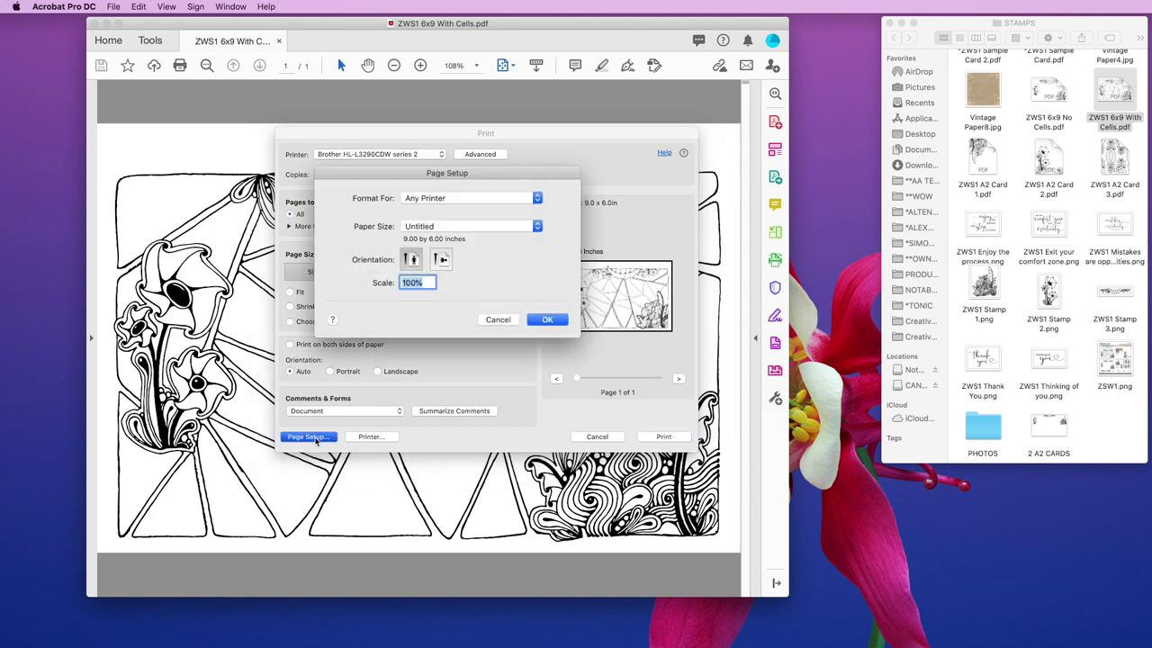
pyautogui.click(455, 228)
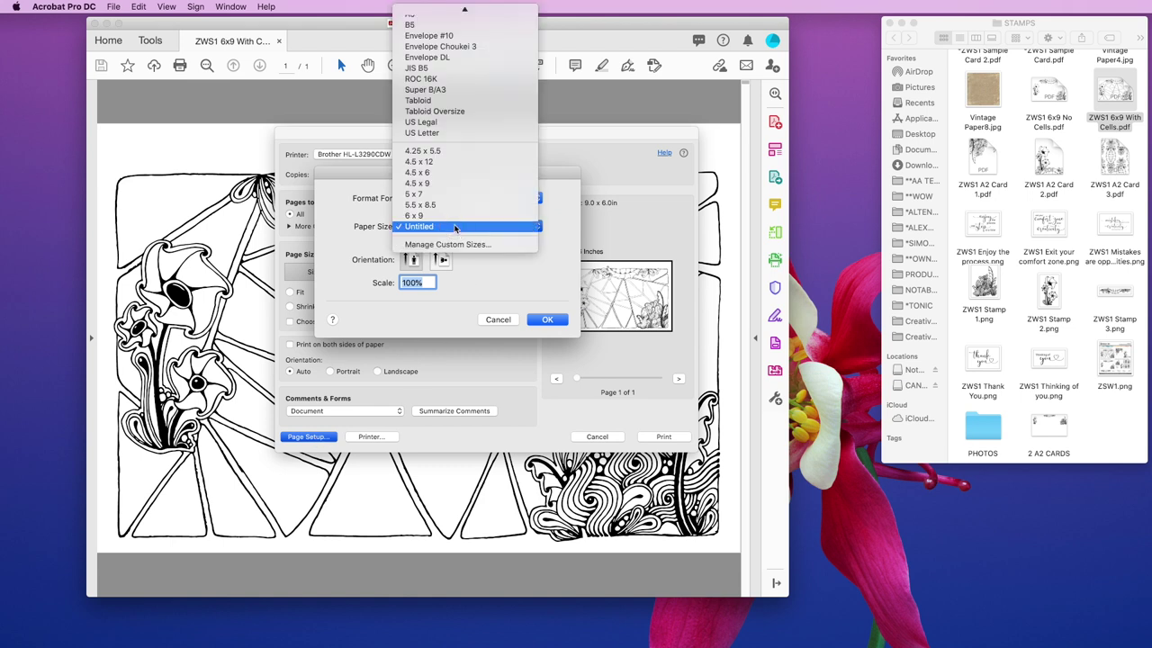
pyautogui.click(448, 135)
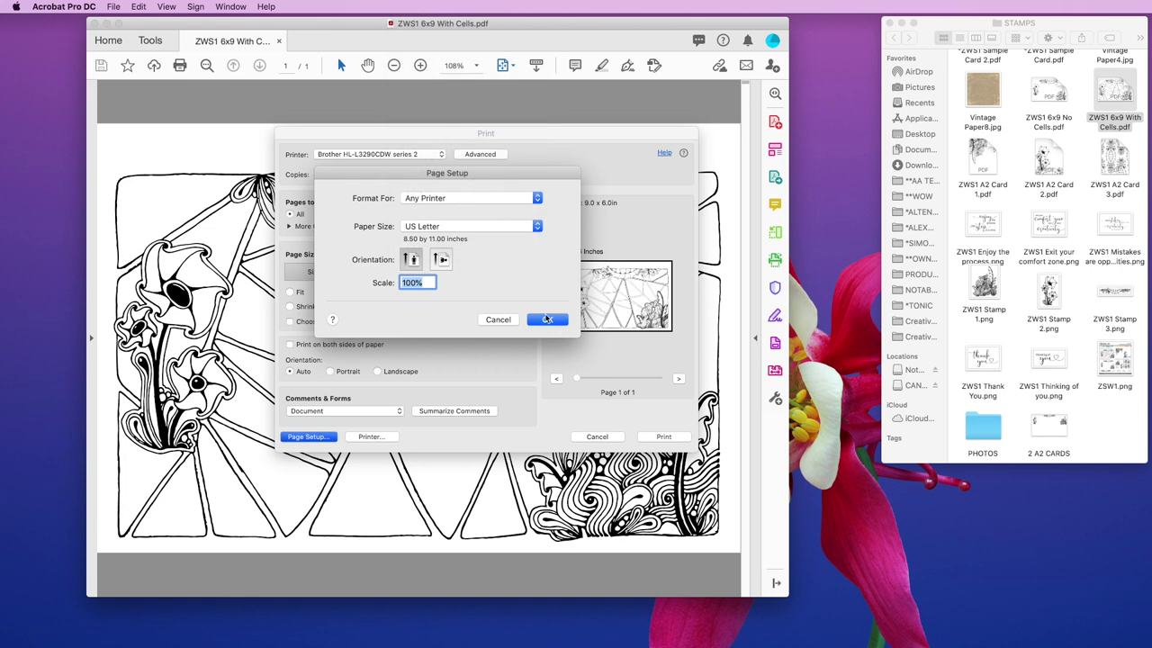
pyautogui.click(546, 320)
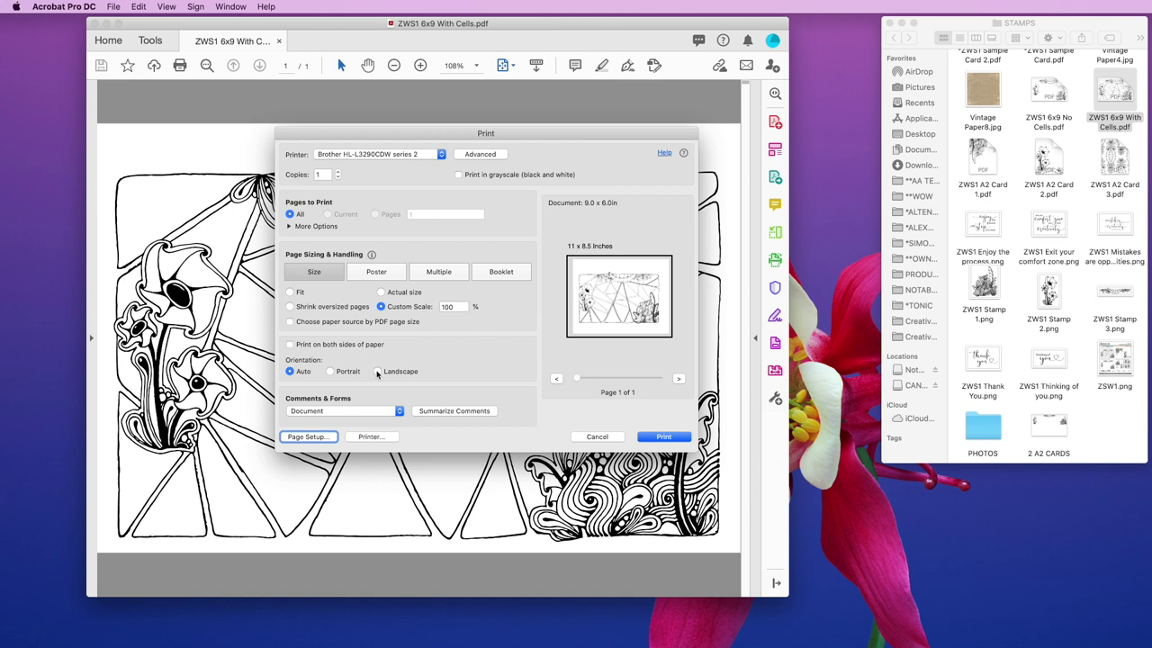
# Open the custom paper sizes in the page setup and delete the Untitled size
pyautogui.click(308, 436)
pyautogui.click(465, 227)
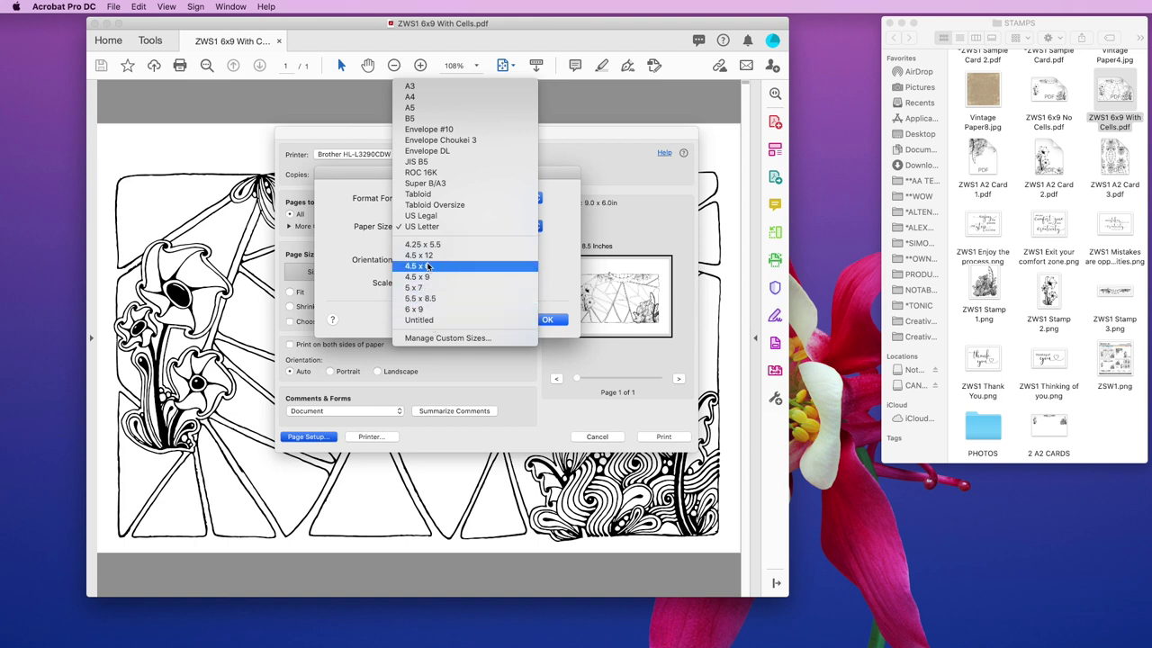
pyautogui.click(439, 340)
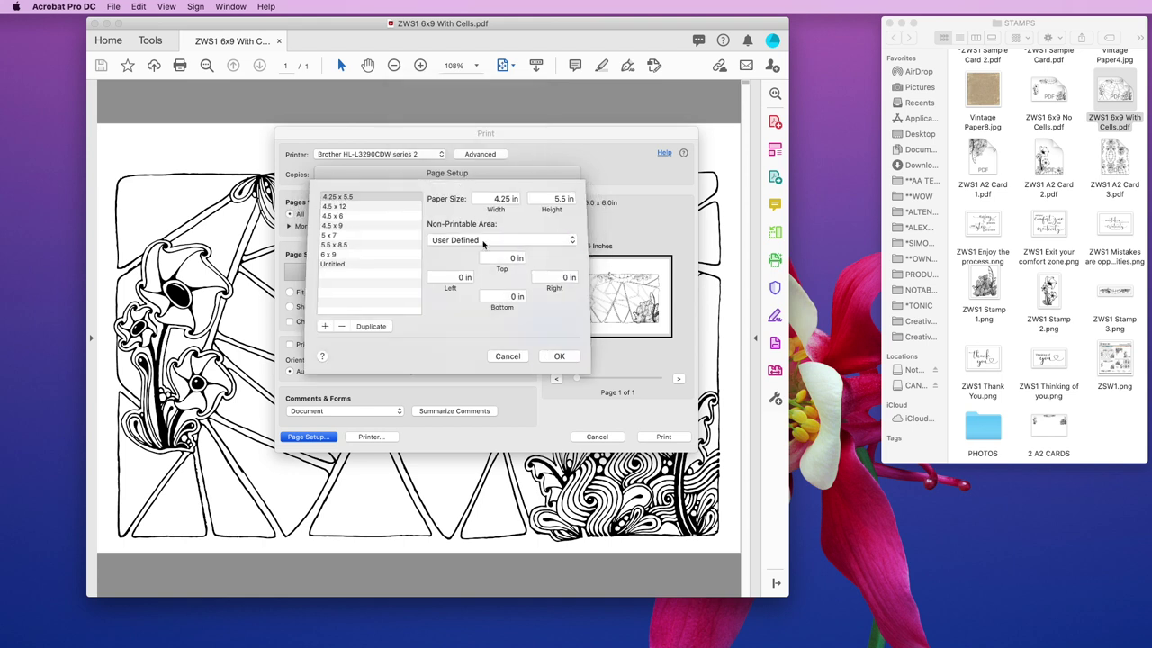
pyautogui.click(328, 265)
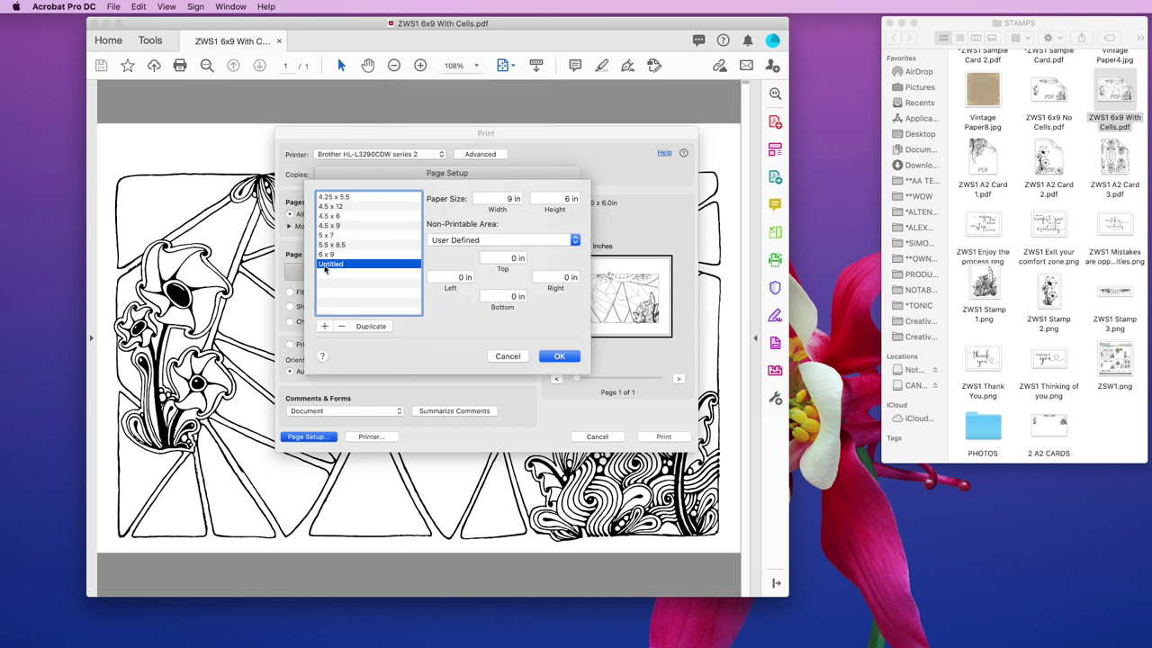
pyautogui.click(343, 326)
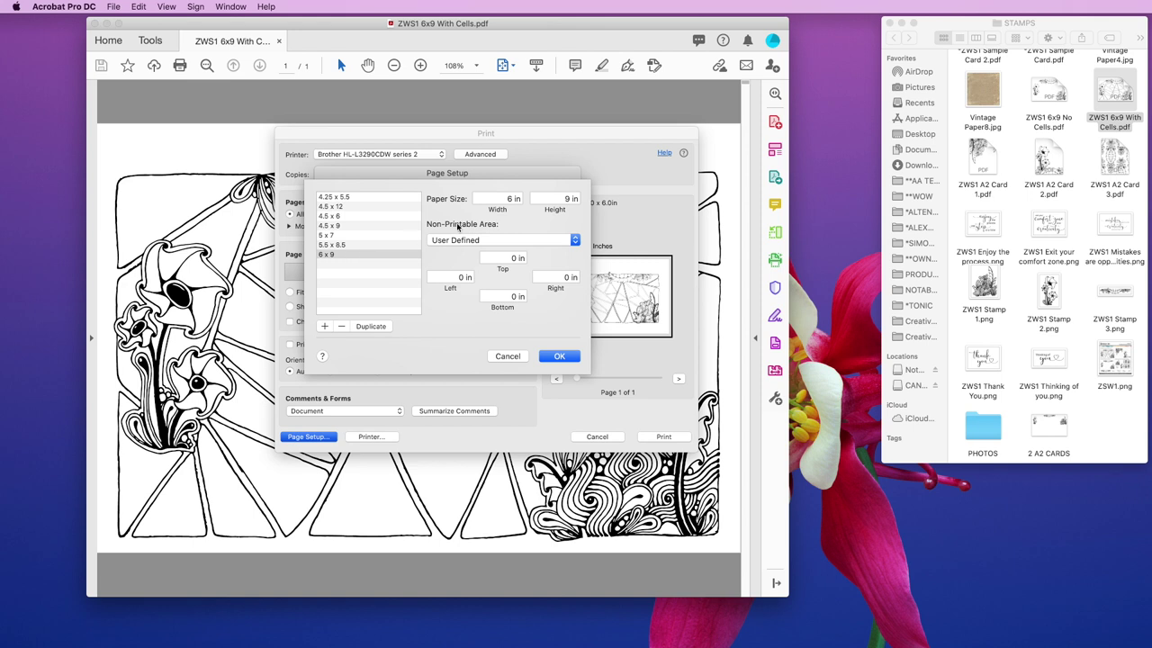
# Add a new custom paper size 9 in wide and 6 in high
pyautogui.click(325, 327)
pyautogui.doubleClick(510, 198)
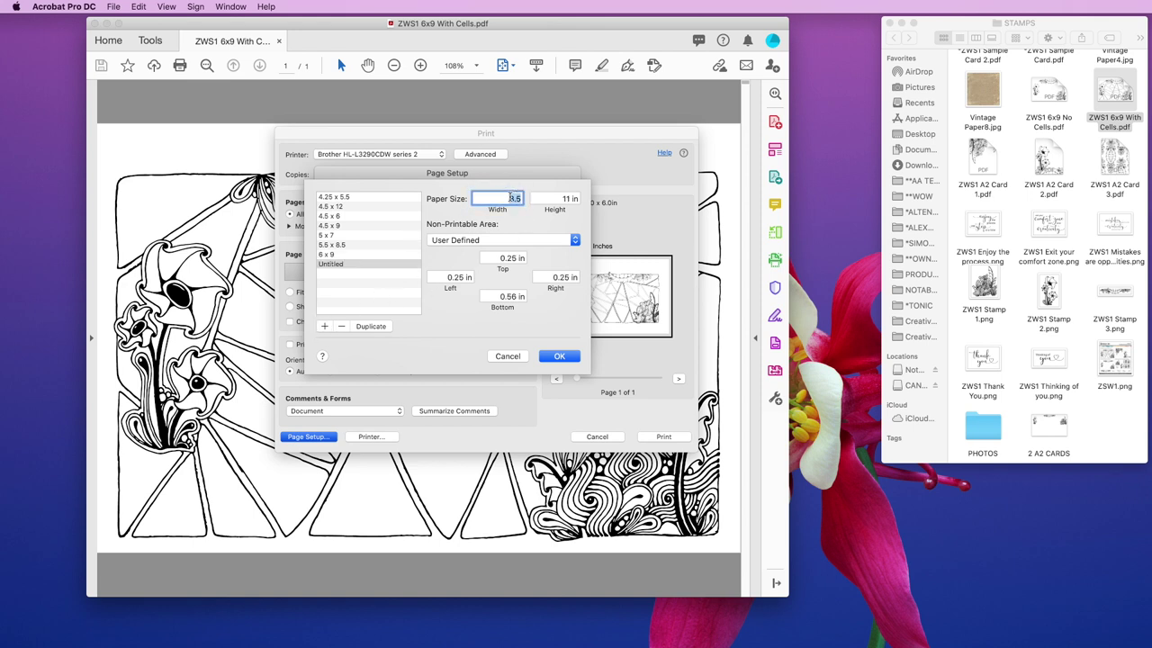
pyautogui.write('9')
pyautogui.doubleClick(560, 197)
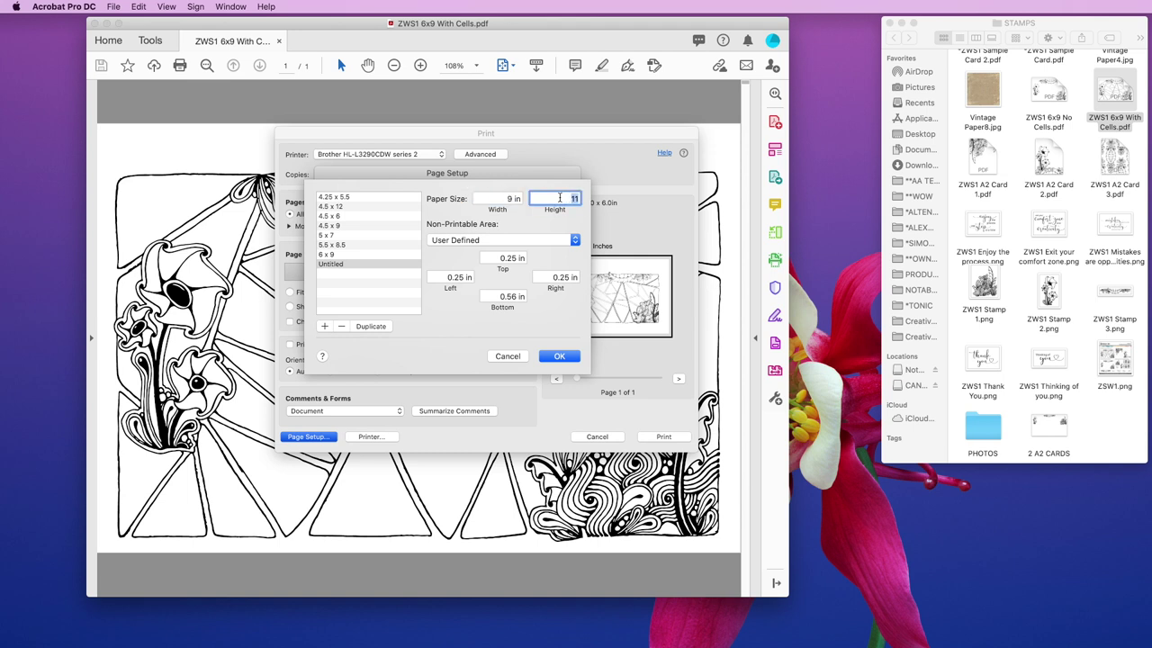
pyautogui.press('Tab')
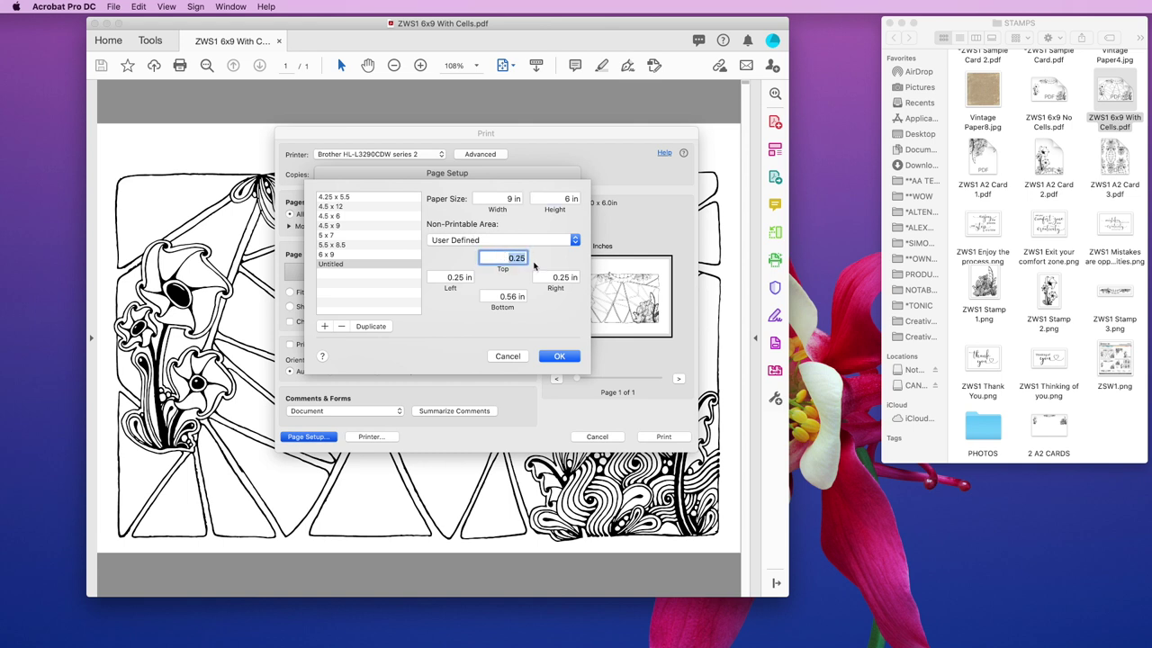
# Set the new paper size's top, right, bottom and left non-printable margins to 0 in and save it
pyautogui.write('0')
pyautogui.doubleClick(546, 275)
pyautogui.write('0')
pyautogui.doubleClick(510, 296)
pyautogui.write('0')
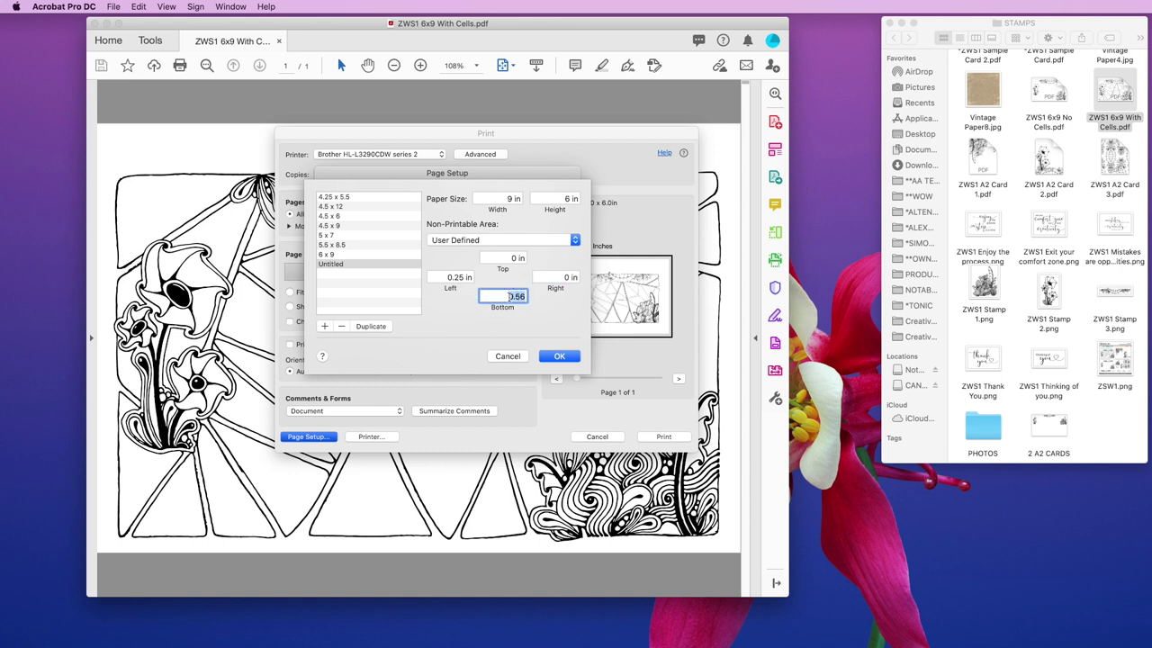
pyautogui.doubleClick(459, 277)
pyautogui.write('0')
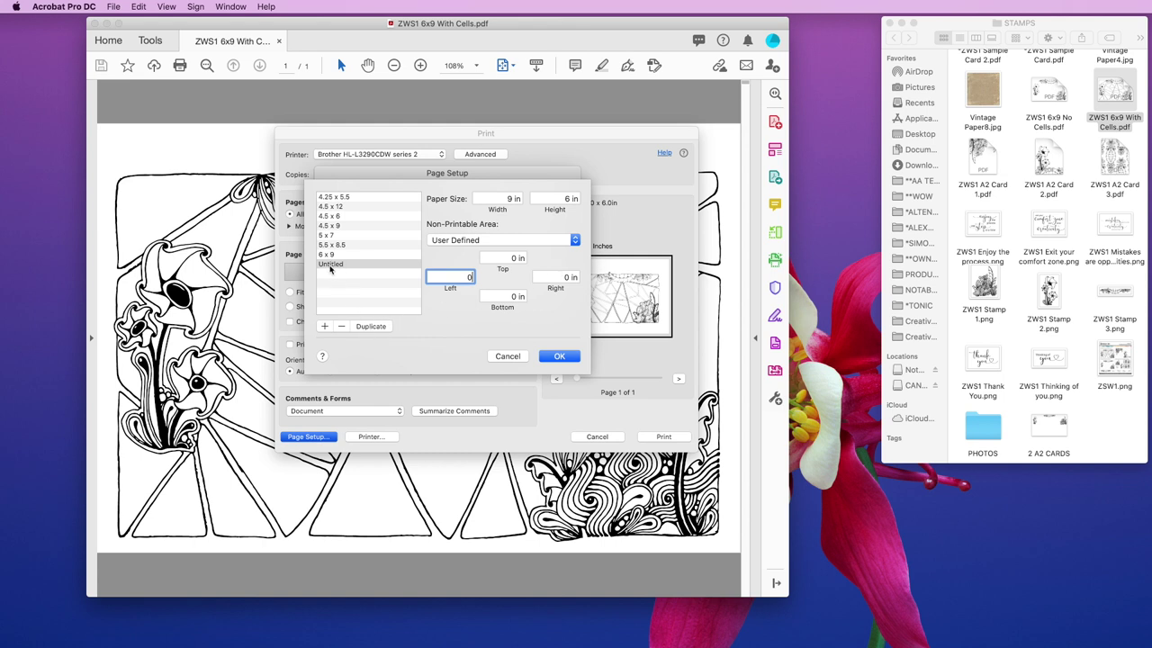
pyautogui.press('Return')
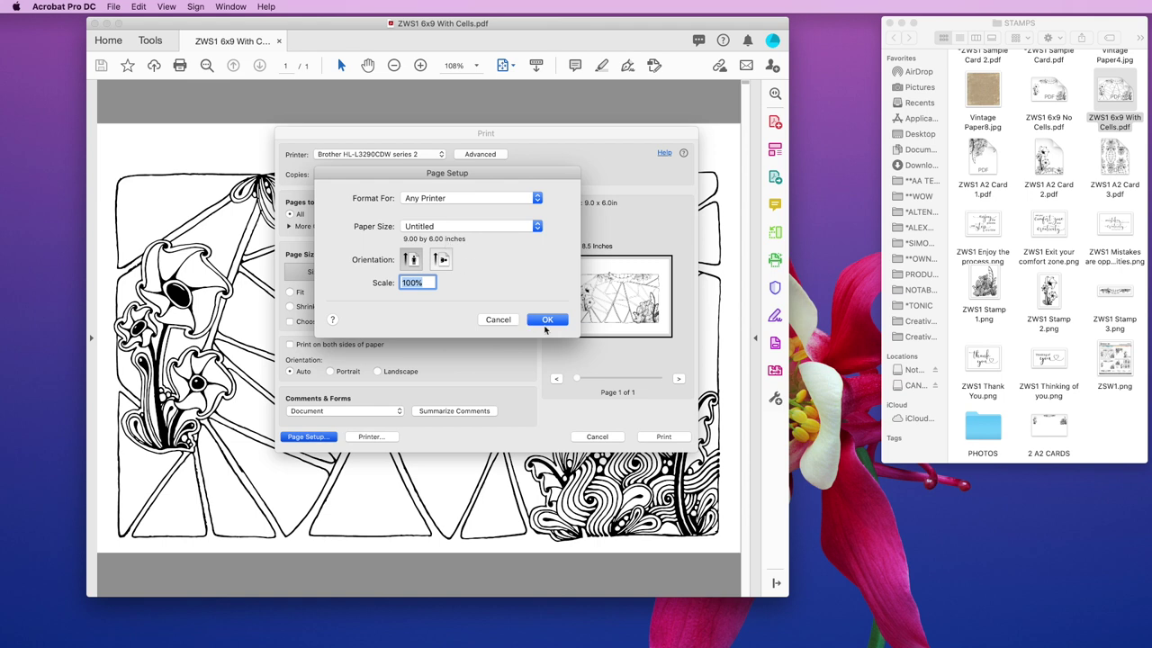
# Apply the 9 x 6 in paper size to the print setup and close the print settings without printing
pyautogui.click(558, 319)
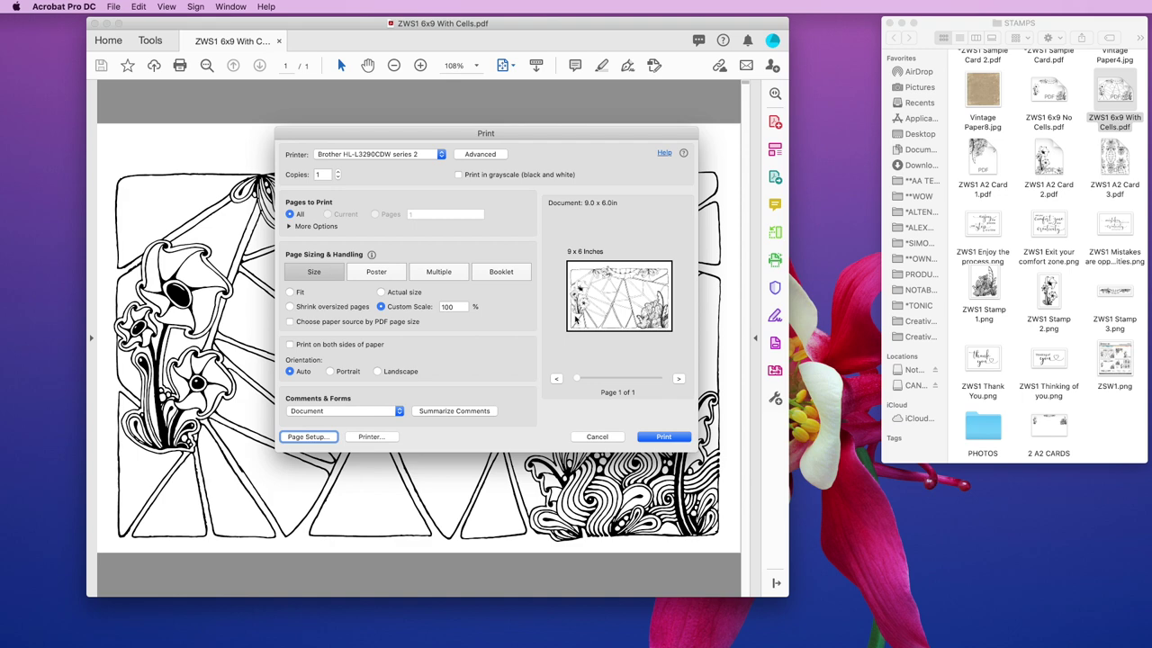
pyautogui.moveTo(576, 133); pyautogui.dragTo(766, 146)
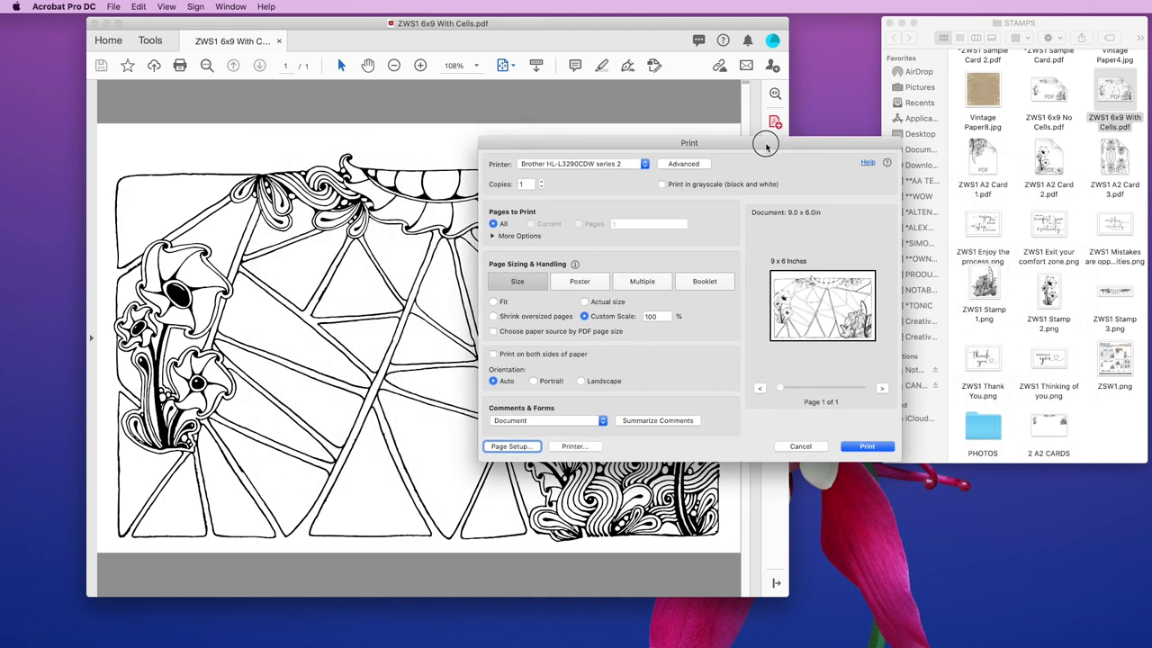
pyautogui.click(800, 445)
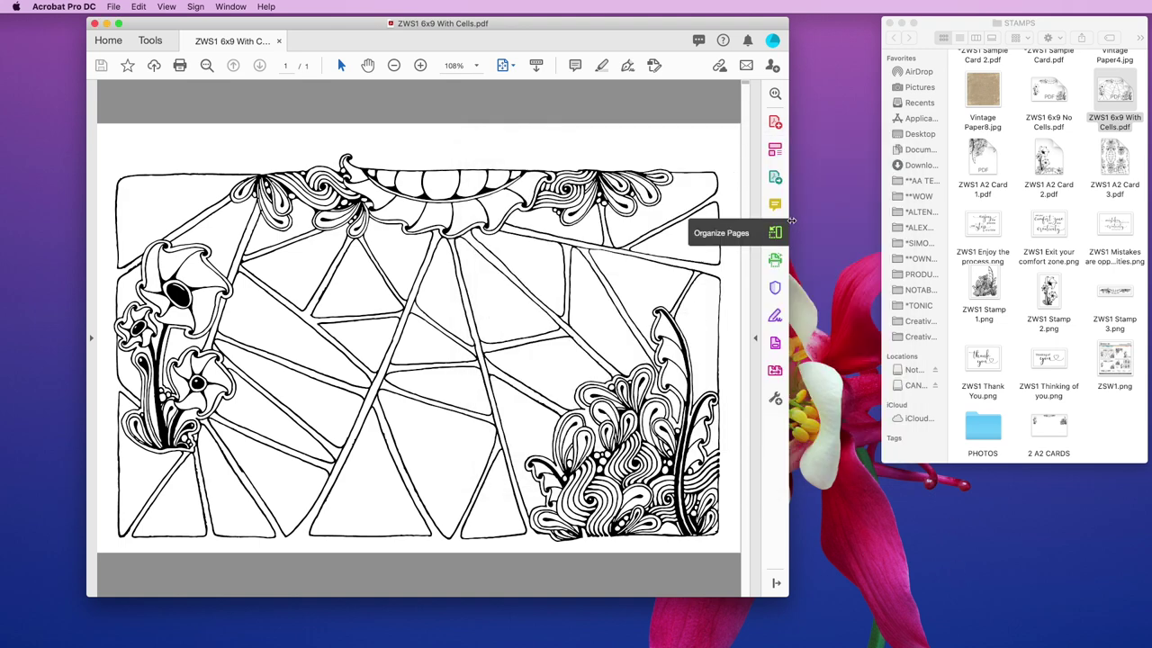
# Widen the window of the card PDF to view the page at 100%, and close the document
pyautogui.moveTo(789, 219); pyautogui.dragTo(855, 218)
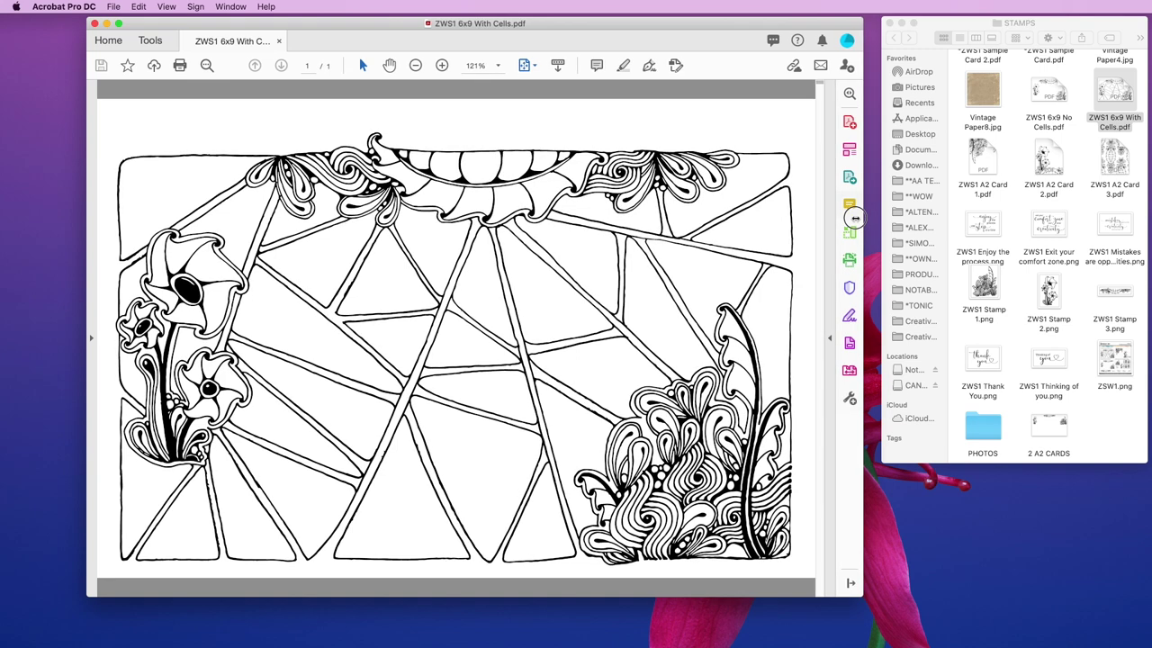
pyautogui.click(411, 65)
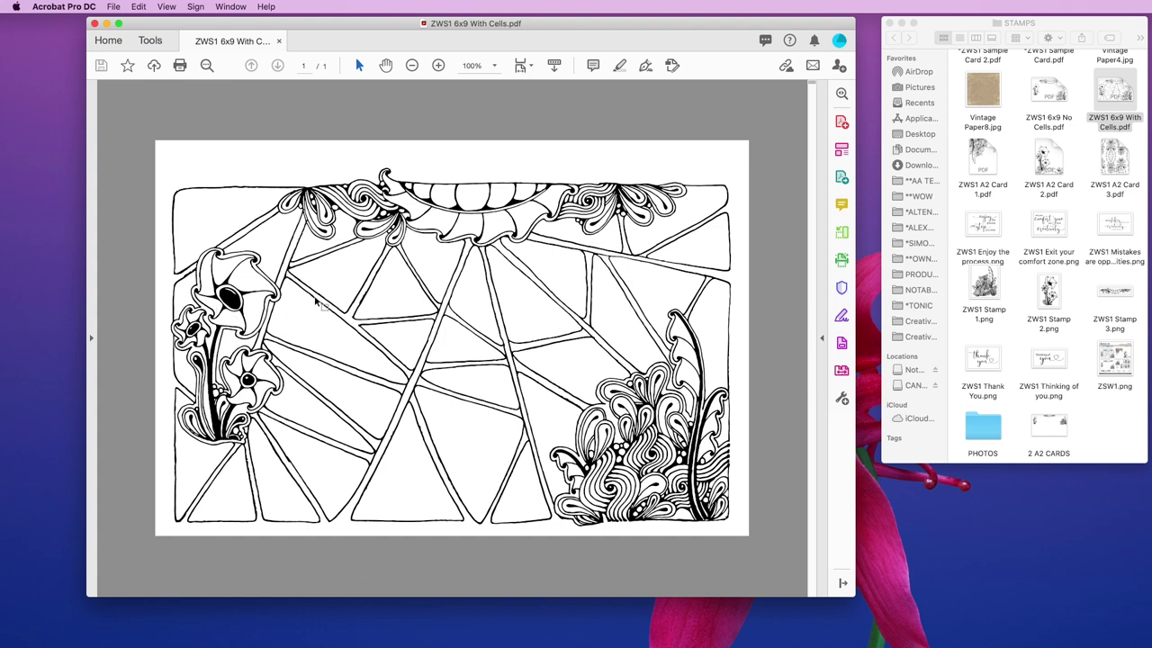
pyautogui.click(94, 23)
# Open ZWS1 6x9 No Cells.pdf to view its layout, and close it again
pyautogui.doubleClick(1049, 90)
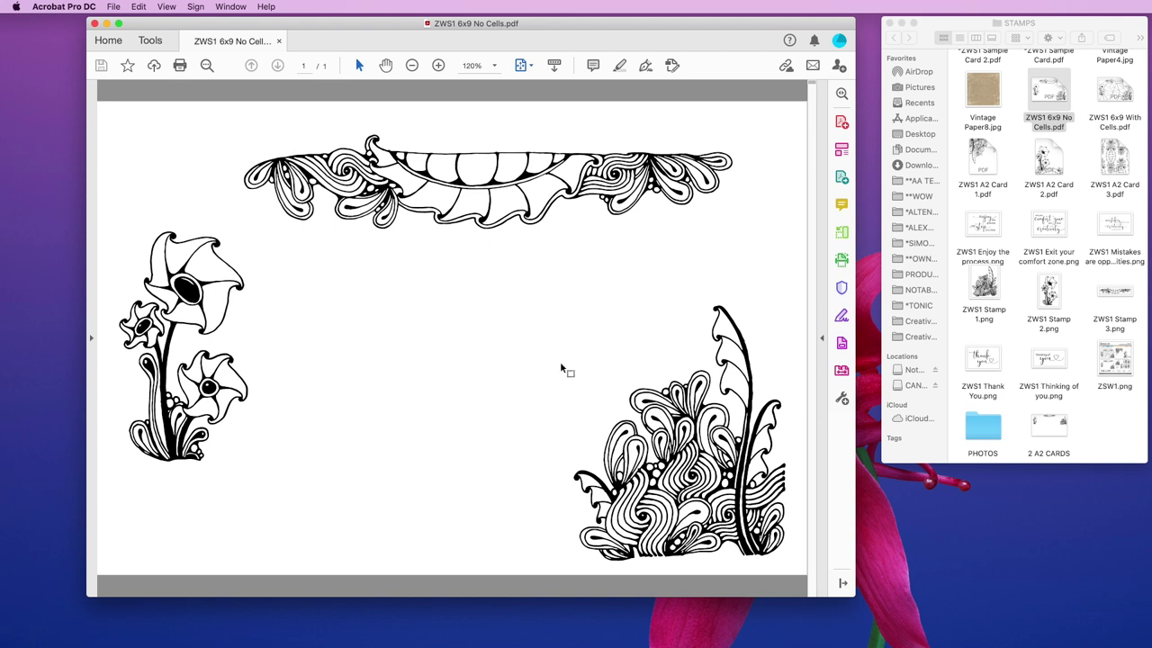
pyautogui.click(93, 24)
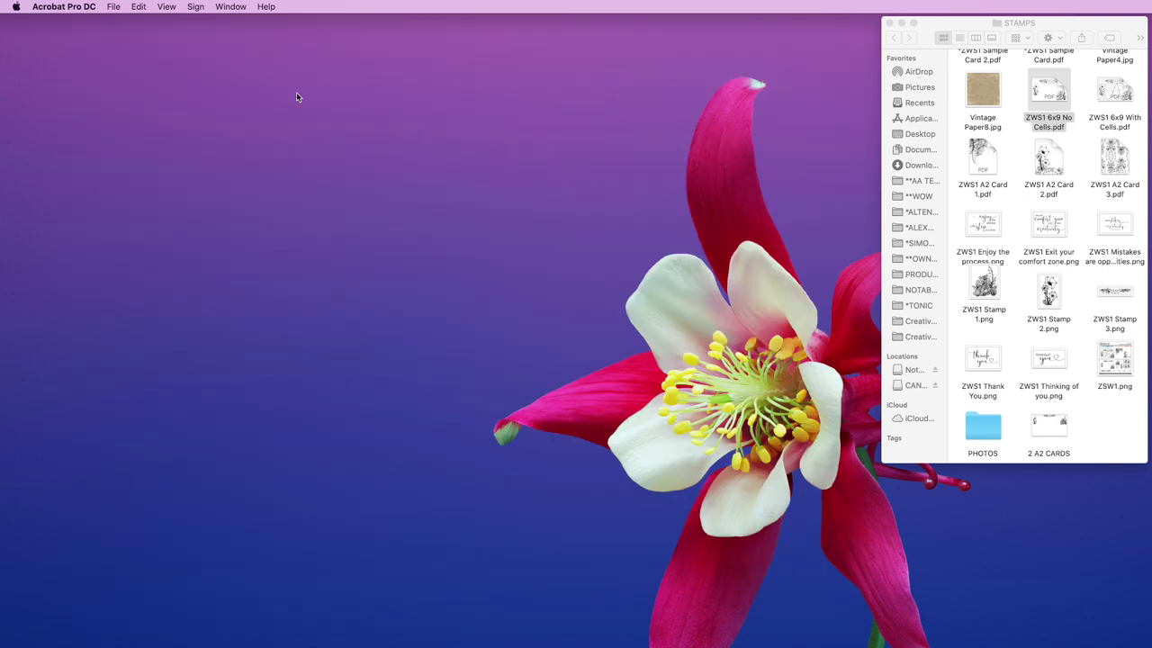